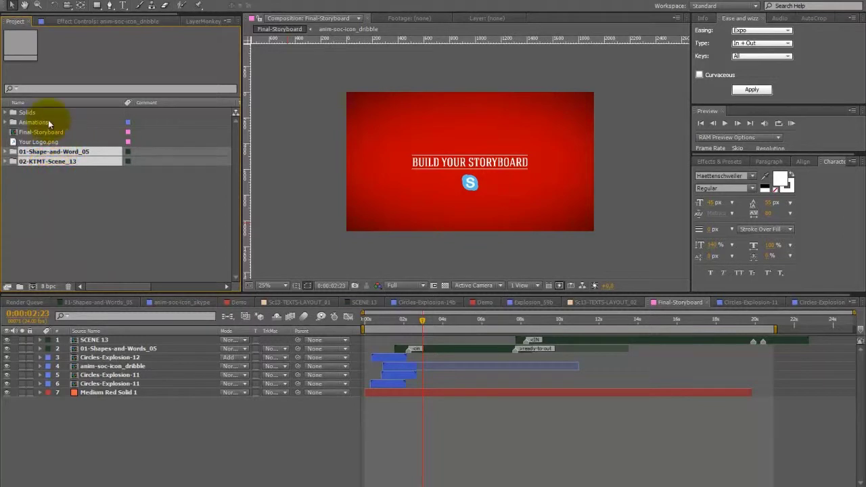
# Expand the Animations folder and collapse its subfolders to review the project's item structure
pyautogui.click(39, 143)
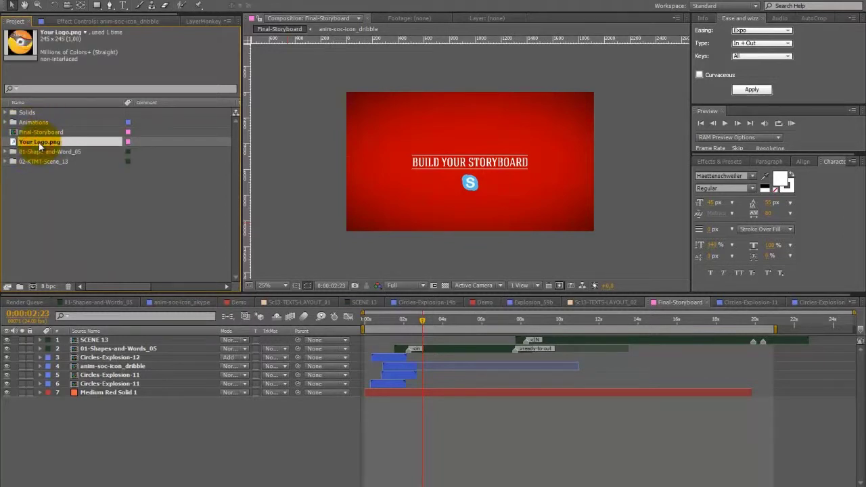
pyautogui.click(30, 123)
pyautogui.click(6, 122)
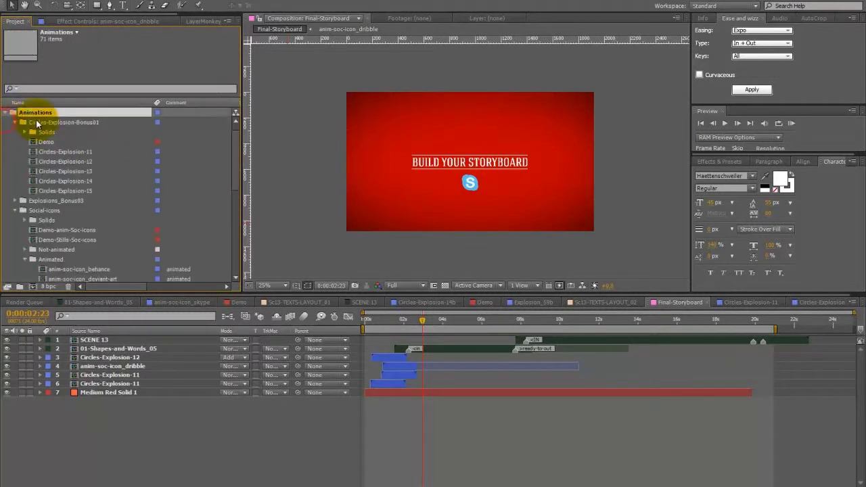
pyautogui.click(15, 122)
pyautogui.click(17, 144)
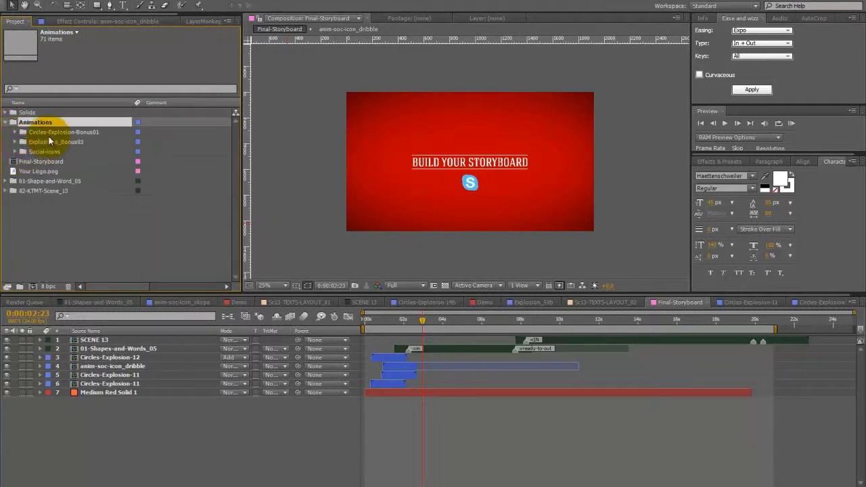
pyautogui.click(79, 250)
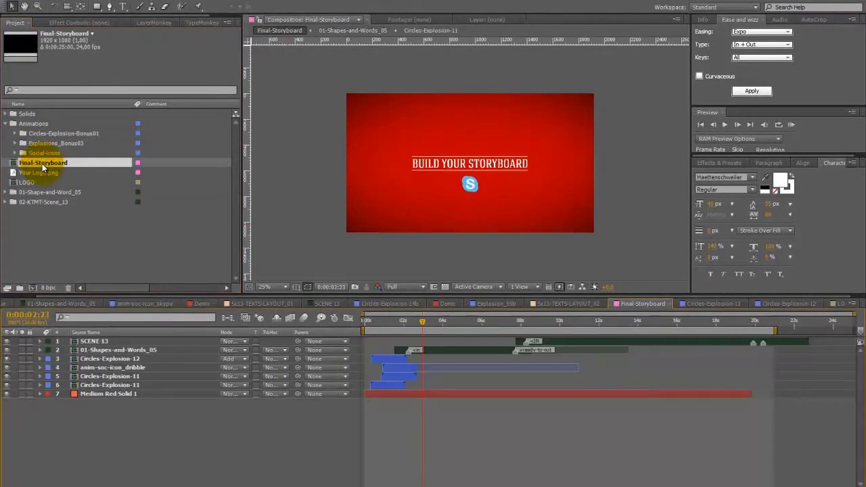
# Group the existing storyboard items into a new project folder named Prebuilt-storyboard
pyautogui.click(30, 113)
pyautogui.keyDown('ctrl'); pyautogui.click(31, 123); pyautogui.keyUp('ctrl')
pyautogui.keyDown('ctrl'); pyautogui.click(30, 163); pyautogui.keyUp('ctrl')
pyautogui.keyDown('ctrl'); pyautogui.click(30, 173); pyautogui.keyUp('ctrl')
pyautogui.keyDown('ctrl'); pyautogui.click(30, 182); pyautogui.keyUp('ctrl')
pyautogui.keyDown('ctrl'); pyautogui.click(32, 192); pyautogui.keyUp('ctrl')
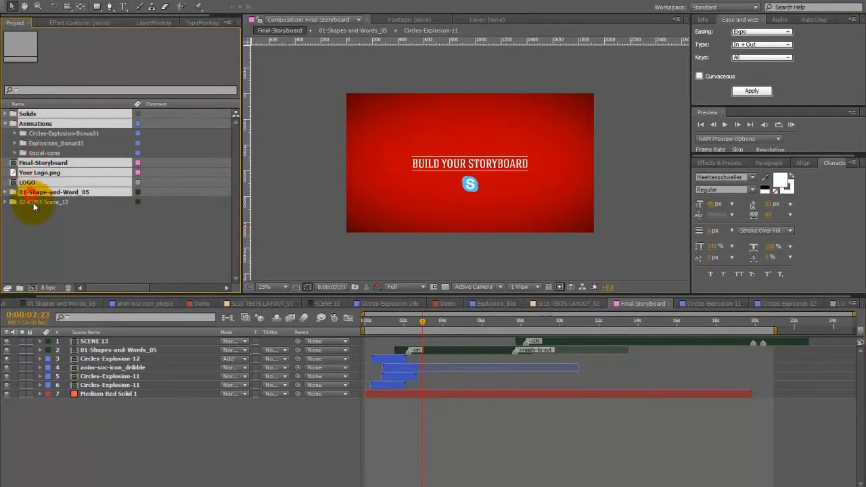
pyautogui.keyDown('ctrl'); pyautogui.click(33, 202); pyautogui.keyUp('ctrl')
pyautogui.moveTo(29, 114); pyautogui.dragTo(19, 288)
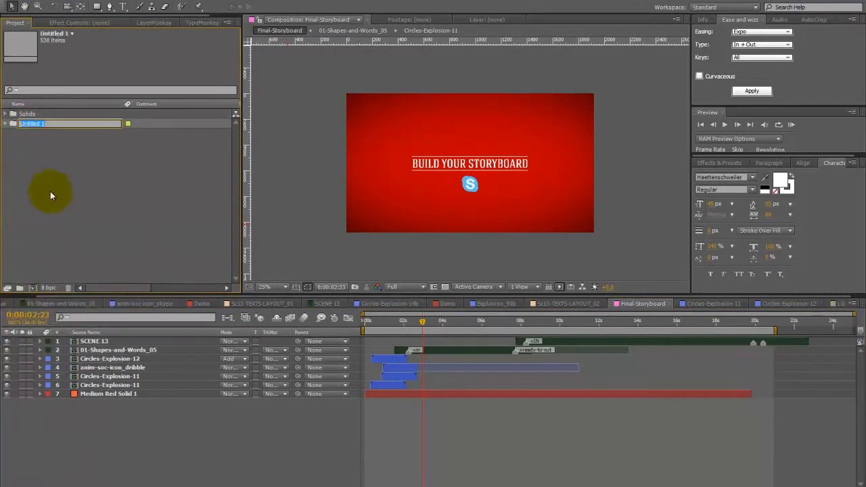
pyautogui.write('Prebuilt-storyboard')
pyautogui.press('Return')
# Create a composition named New Storyboard with the HDTV 1080 24 preset and a 0:00:30:02 duration, and give it a pink label
pyautogui.click(33, 288)
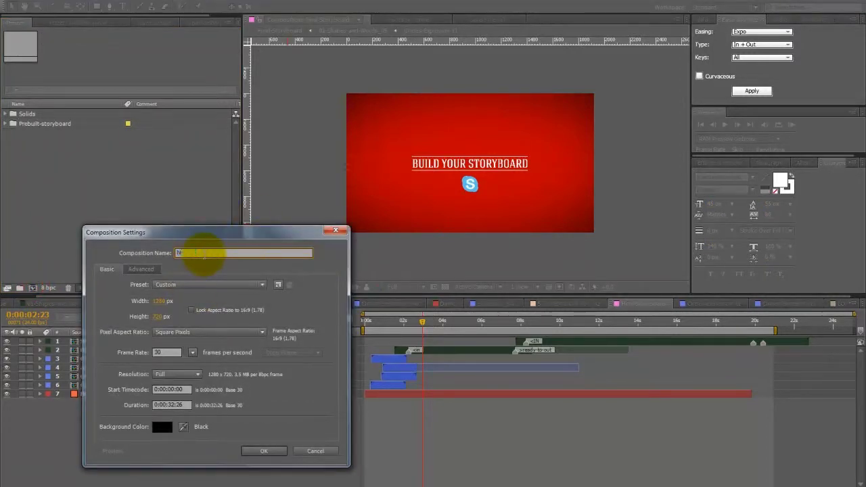
pyautogui.write('New Storyboard')
pyautogui.click(209, 284)
pyautogui.click(325, 413)
pyautogui.click(172, 404)
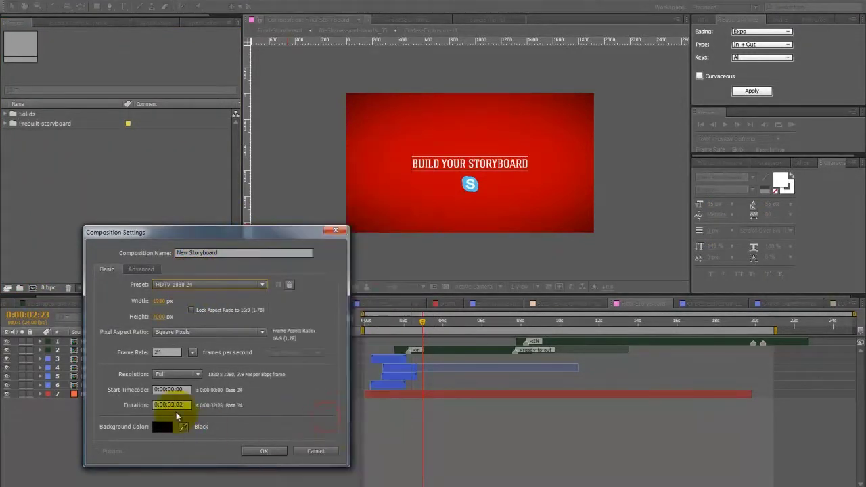
pyautogui.write('3002')
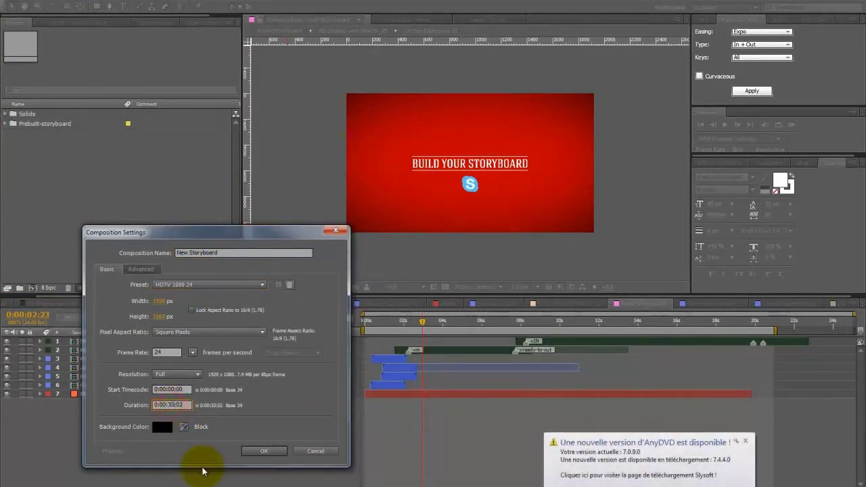
pyautogui.click(264, 450)
pyautogui.click(746, 441)
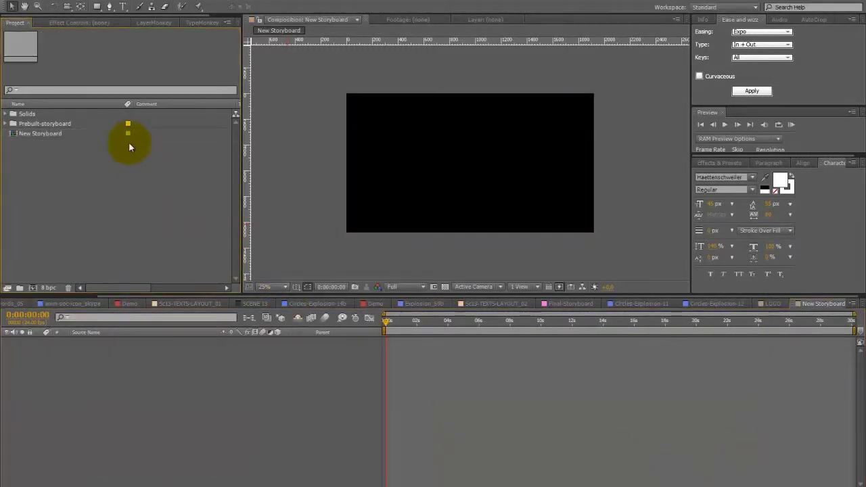
pyautogui.click(128, 133)
pyautogui.click(151, 207)
# Import the project file Shape-and-Word_05-CS50.aep from the Shapes-and-Words folder
pyautogui.rightClick(67, 166)
pyautogui.moveTo(94, 208)
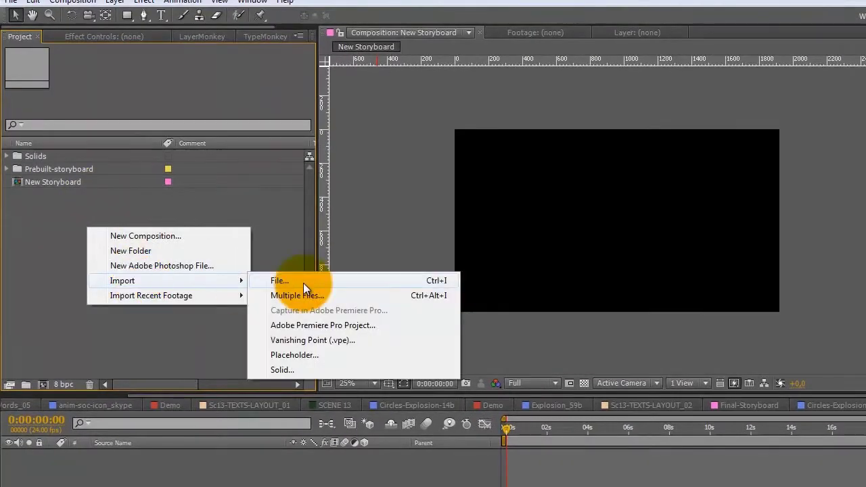
pyautogui.click(224, 208)
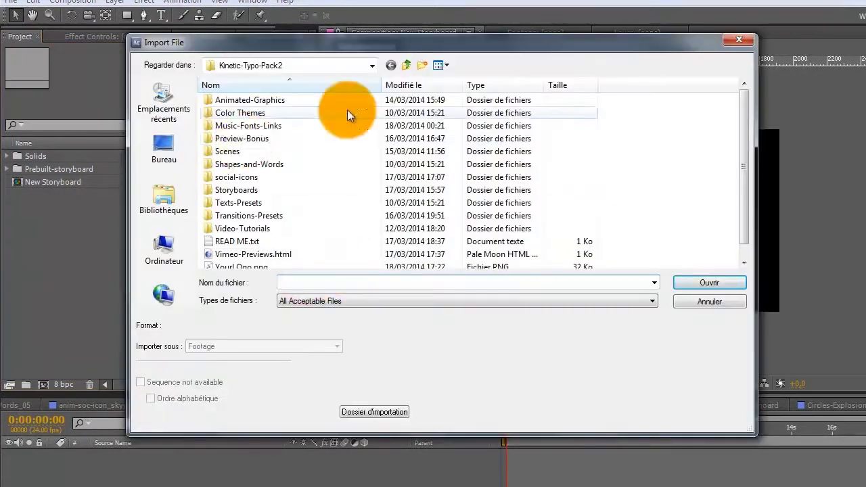
pyautogui.doubleClick(233, 164)
pyautogui.click(513, 122)
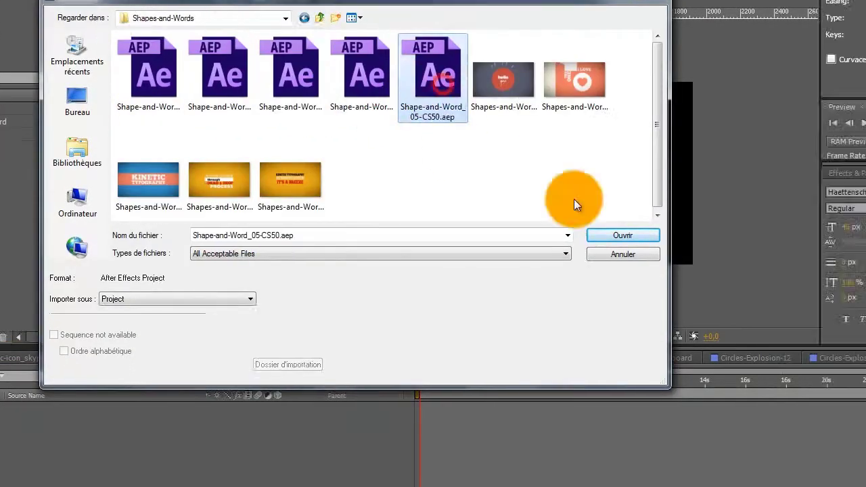
pyautogui.click(709, 282)
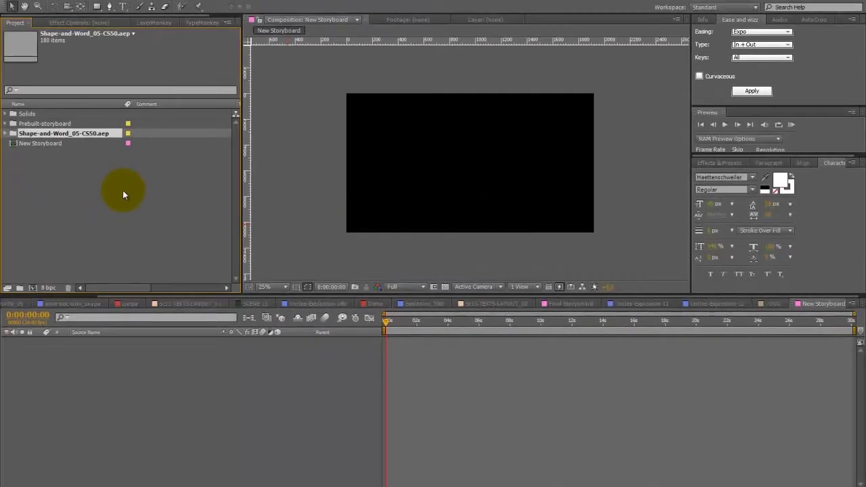
# Give the imported Shape-and-Word folder a dark green label and rename it 001-Shape-and-Word_05
pyautogui.click(137, 152)
pyautogui.click(216, 392)
pyautogui.rightClick(123, 198)
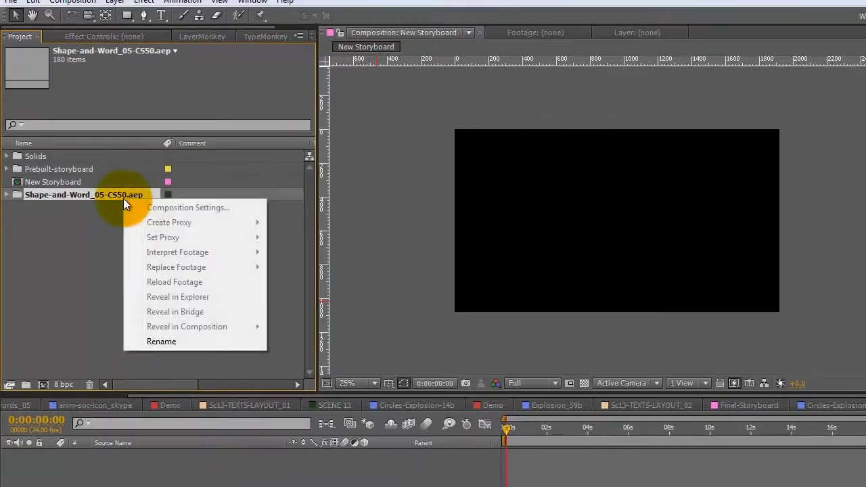
pyautogui.click(174, 340)
pyautogui.moveTo(95, 195); pyautogui.dragTo(154, 195)
pyautogui.press('BackSpace')
pyautogui.write('001-')
pyautogui.press('Return')
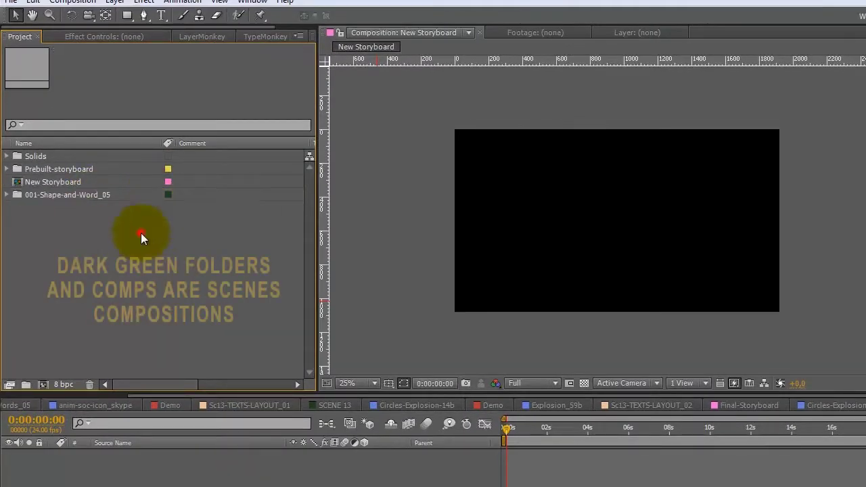
# Rename the composition inside the 001-Shape-and-Word_05 folder as 001-Shapes-and-Words_05
pyautogui.click(7, 195)
pyautogui.click(62, 233)
pyautogui.press('Return')
pyautogui.click(7, 195)
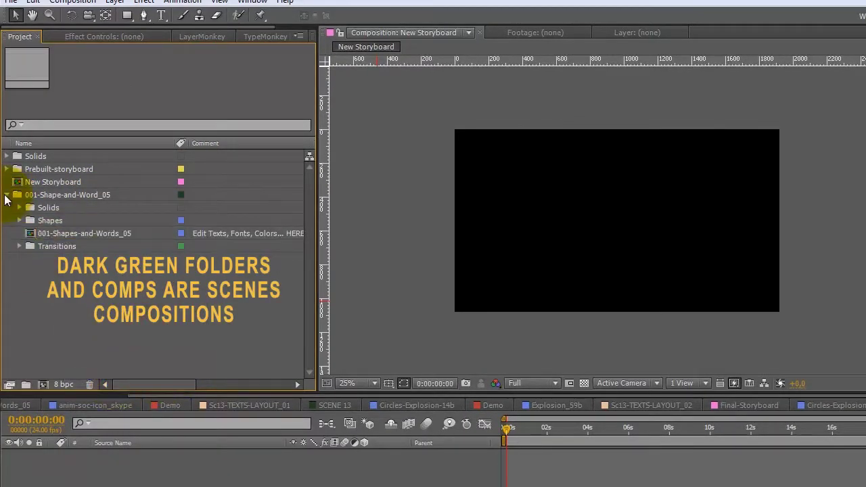
# Check the Scene-13 thumbnail in the Scenes folder and import the project file KTMT-Scene_13.aep
pyautogui.rightClick(87, 247)
pyautogui.click(290, 295)
pyautogui.doubleClick(234, 152)
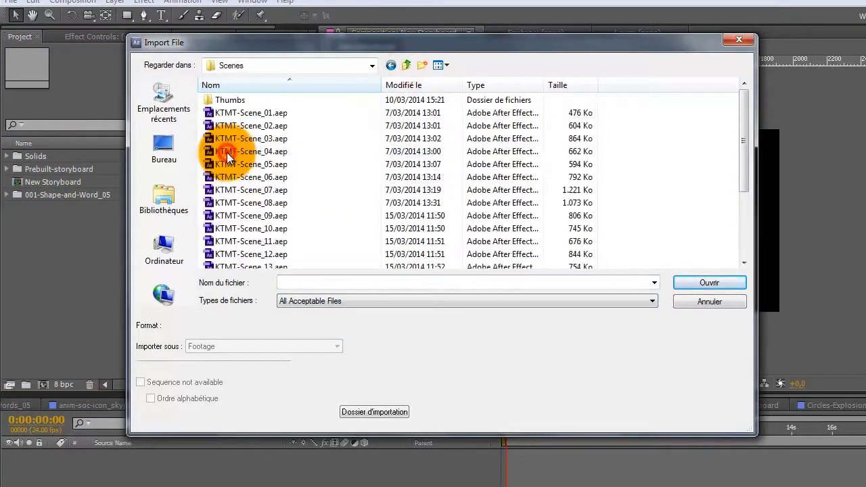
pyautogui.doubleClick(240, 101)
pyautogui.scroll(-2, 476, 155)
pyautogui.click(646, 140)
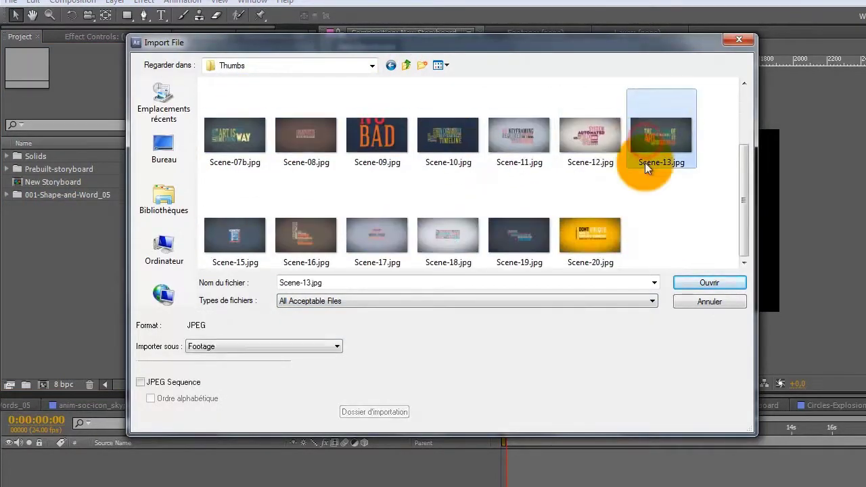
pyautogui.click(406, 65)
pyautogui.scroll(-2, 212, 248)
pyautogui.click(222, 214)
pyautogui.click(684, 288)
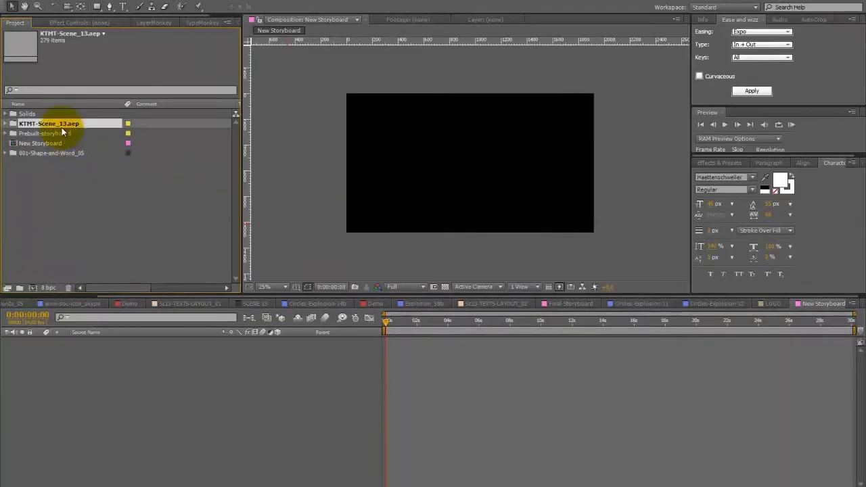
# Remove the .aep extension from the imported KTMT-Scene_13 folder's name and label the folder dark green
pyautogui.rightClick(61, 127)
pyautogui.click(92, 238)
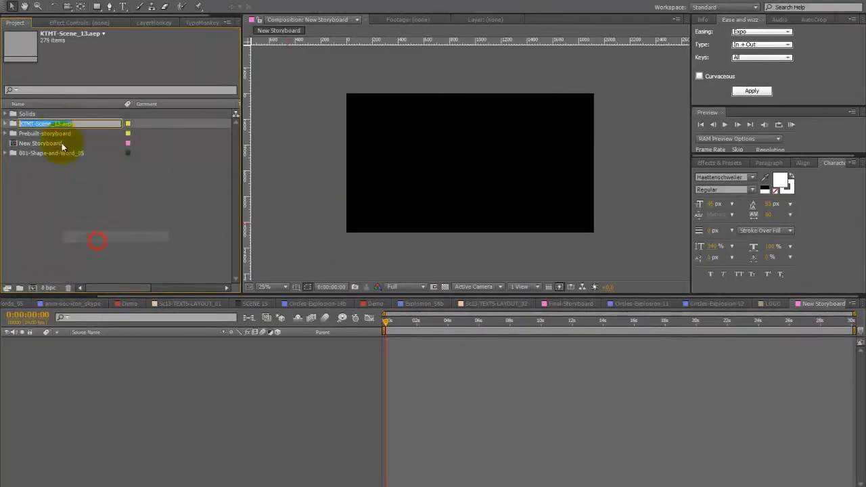
pyautogui.moveTo(60, 124); pyautogui.dragTo(113, 127)
pyautogui.press('BackSpace')
pyautogui.click(122, 194)
pyautogui.click(168, 168)
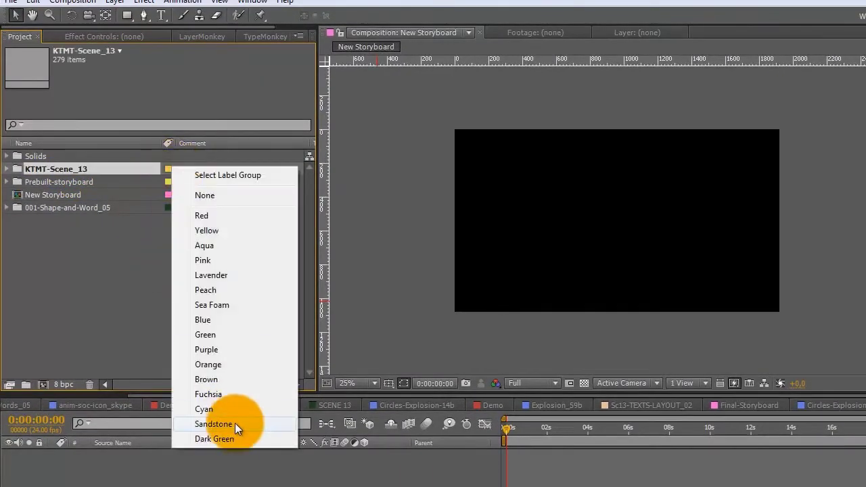
pyautogui.click(235, 437)
# Expand the KTMT-Scene_13 folder and rename it 002-KTMT-Scene_13
pyautogui.click(8, 208)
pyautogui.rightClick(49, 208)
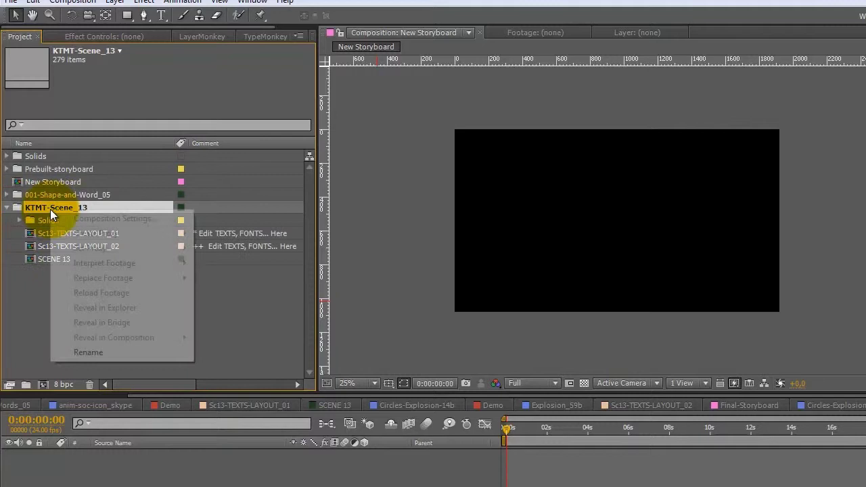
pyautogui.click(106, 352)
pyautogui.press('Home')
pyautogui.write('002-')
pyautogui.press('Return')
# Rename the SCENE 13 composition as 002-SCENE 13
pyautogui.rightClick(51, 257)
pyautogui.click(100, 401)
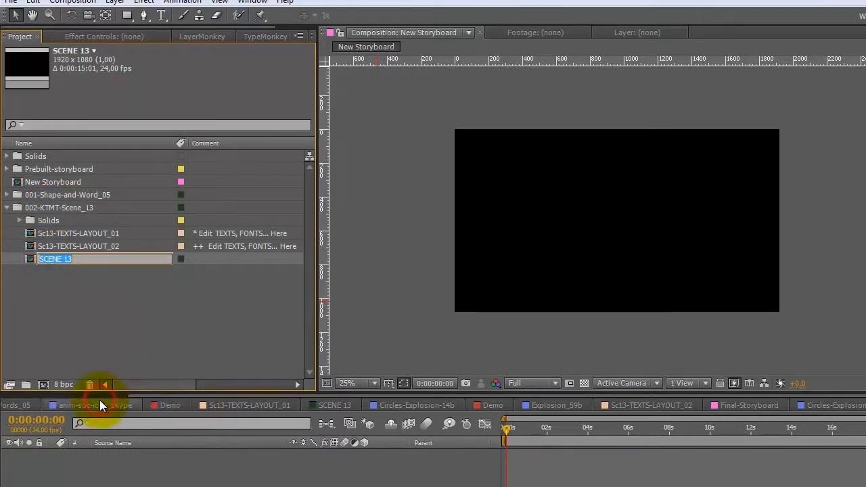
pyautogui.write('002-')
pyautogui.press('Return')
# Add the prefix 002- to the names of both Sc13-TEXTS-LAYOUT compositions and collapse their folder
pyautogui.rightClick(135, 246)
pyautogui.click(118, 390)
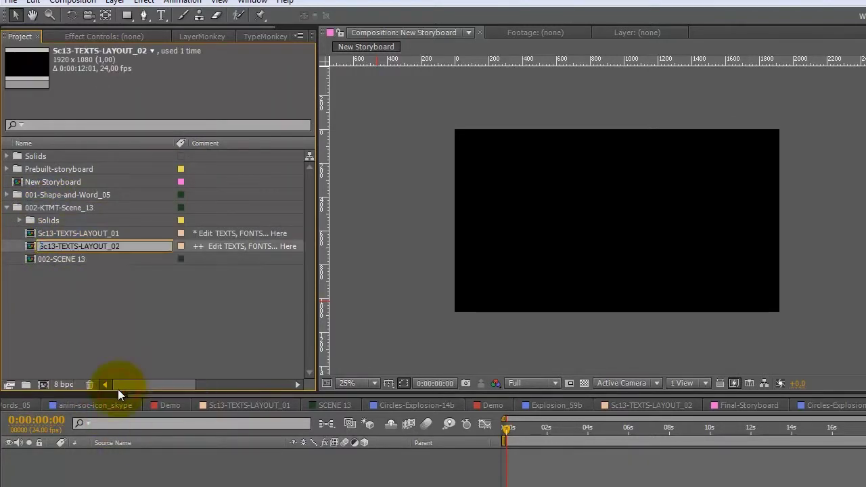
pyautogui.press('Home')
pyautogui.write('002-')
pyautogui.press('Return')
pyautogui.rightClick(90, 246)
pyautogui.click(125, 383)
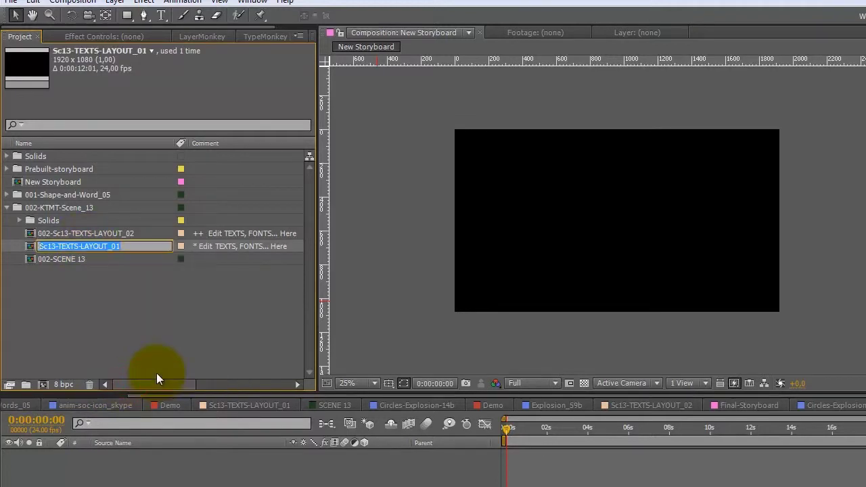
pyautogui.press('Home')
pyautogui.write('002-')
pyautogui.press('Return')
pyautogui.click(7, 207)
# Import Circles-Explosion-Bonus01.aep and Explosions_Bonus03.aep together from the Animated-Graphics folder
pyautogui.rightClick(32, 281)
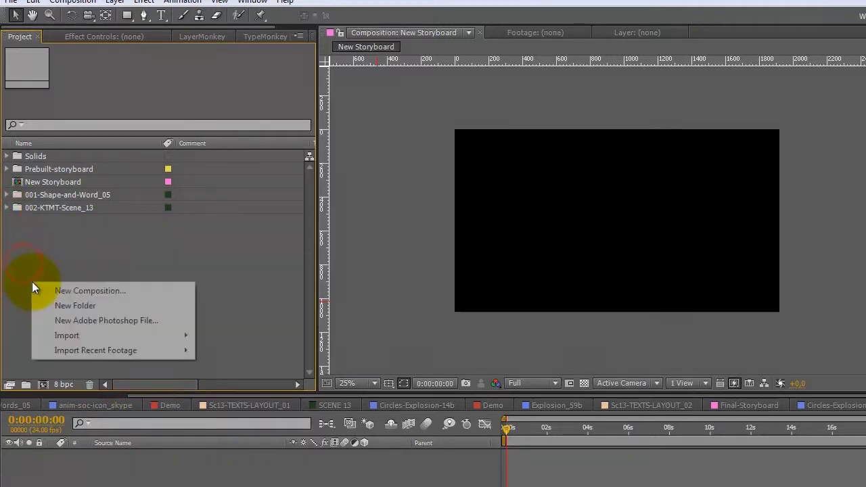
pyautogui.moveTo(135, 336)
pyautogui.click(217, 341)
pyautogui.click(406, 65)
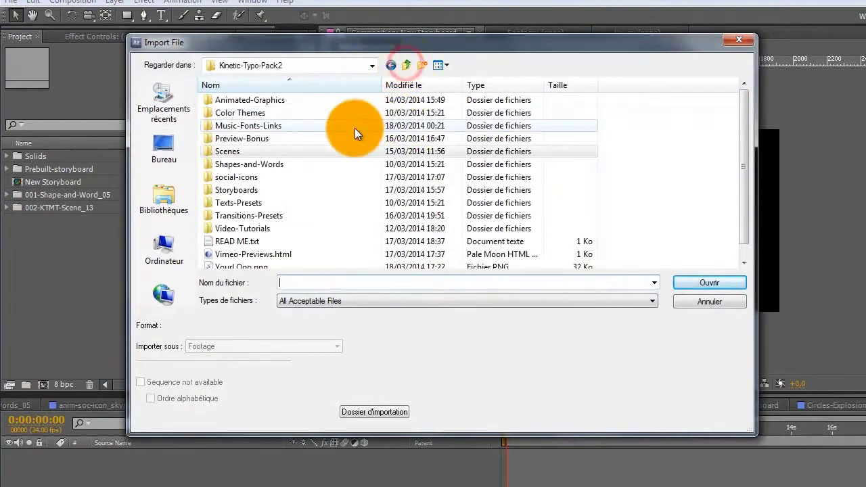
pyautogui.doubleClick(240, 105)
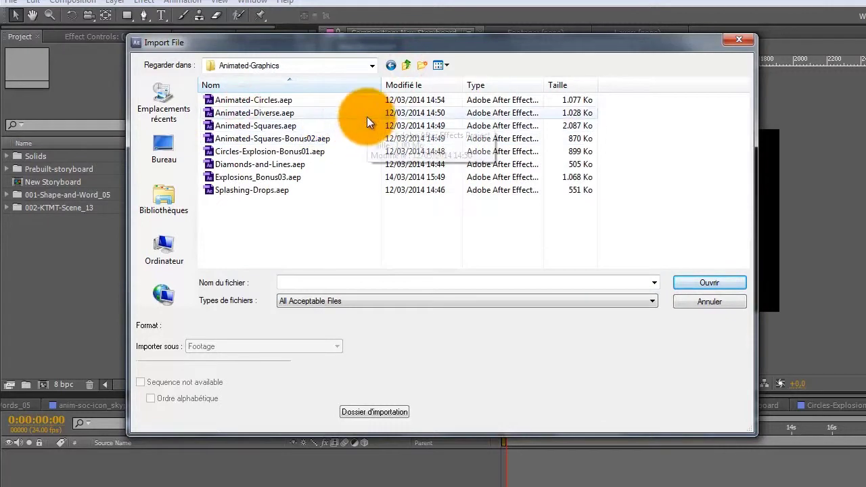
pyautogui.click(305, 150)
pyautogui.keyDown('ctrl'); pyautogui.click(285, 177); pyautogui.keyUp('ctrl')
pyautogui.click(696, 282)
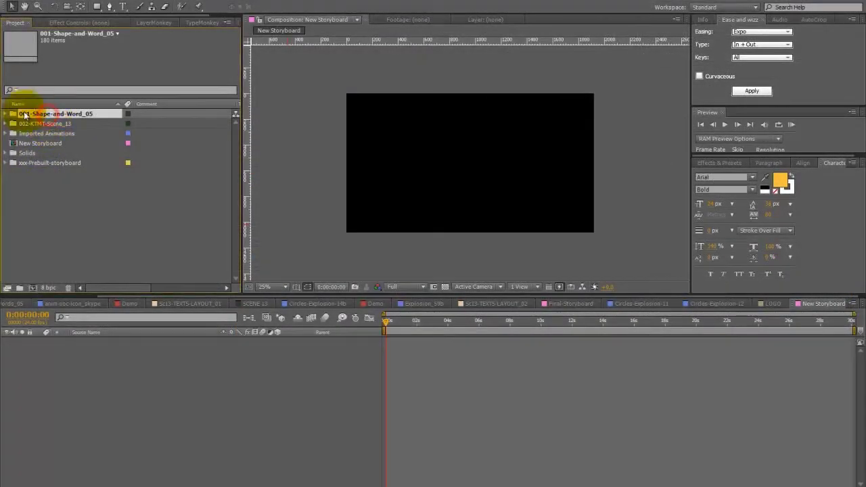
# Add the 001-Shapes-and-Words_05 composition from its folder to the New Storyboard timeline, starting at 0:00:00:00
pyautogui.click(44, 114)
pyautogui.click(5, 115)
pyautogui.click(62, 125)
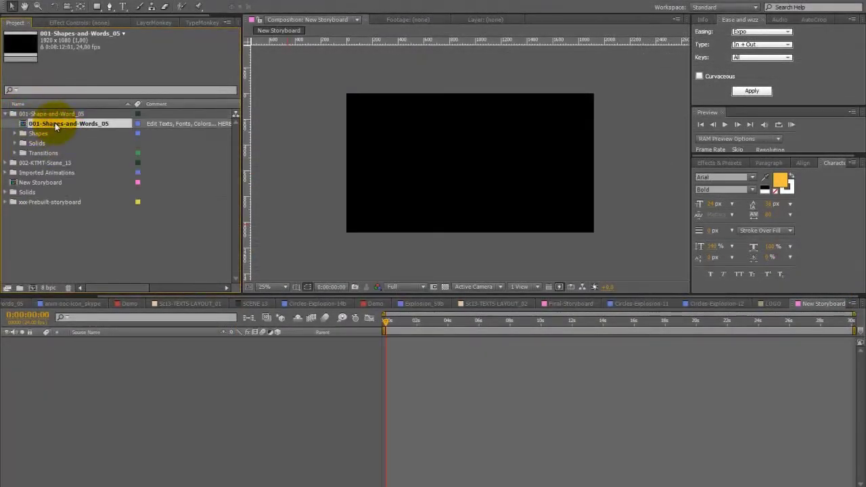
pyautogui.click(46, 182)
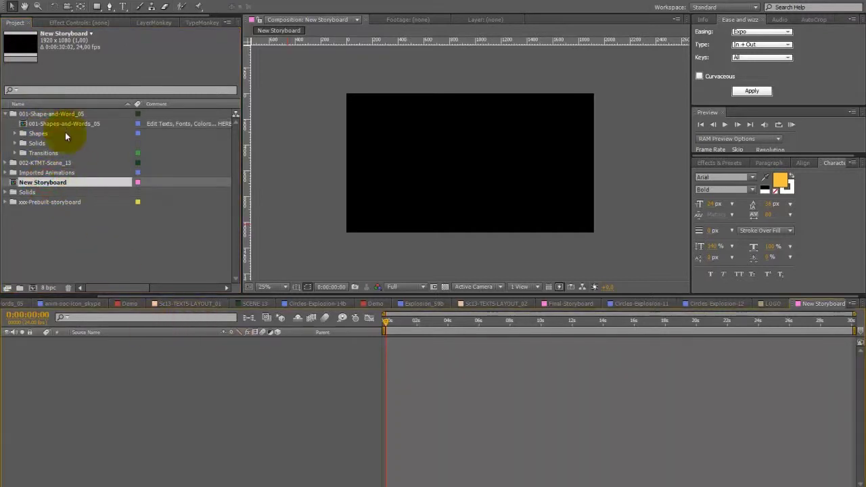
pyautogui.moveTo(65, 124); pyautogui.dragTo(393, 359)
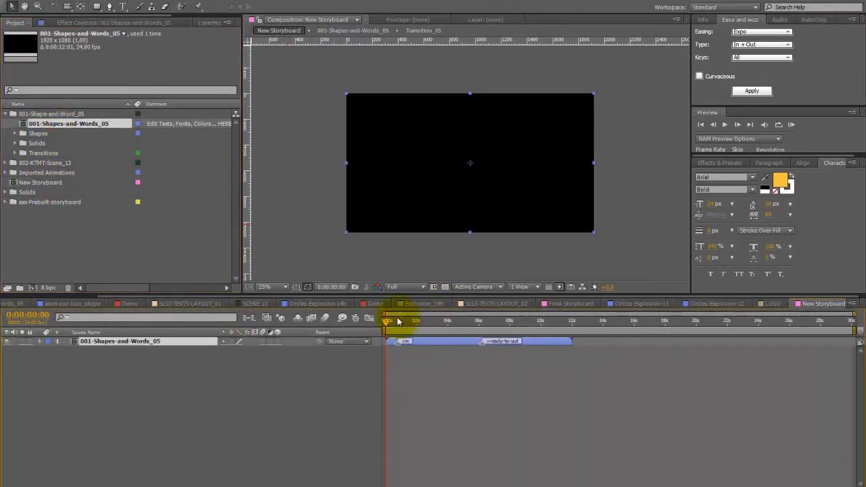
# Move the playhead to the new layer's "in" marker and open the 001-Shapes-and-Words_05 composition
pyautogui.moveTo(393, 324); pyautogui.dragTo(396, 324)
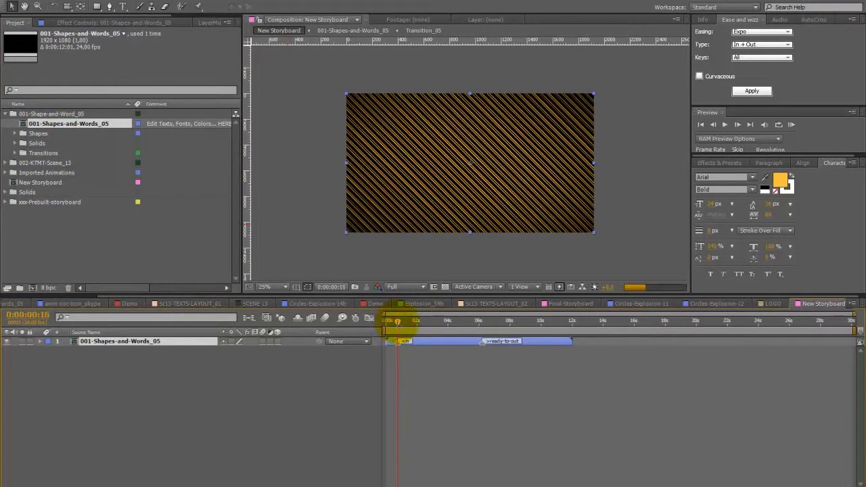
pyautogui.doubleClick(73, 123)
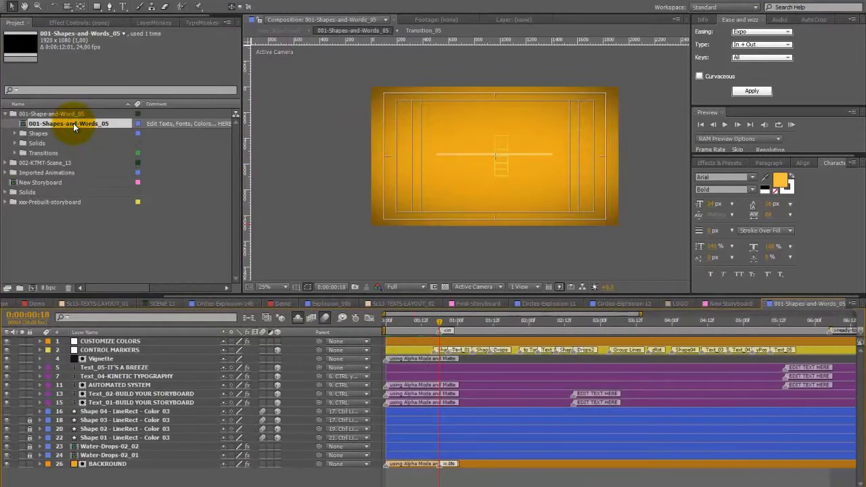
# In the CUSTOMIZE COLORS layer at 0:00:03:23, set BG-Color_05 to the red sampled from Color_02 and Color_03 to white
pyautogui.click(145, 341)
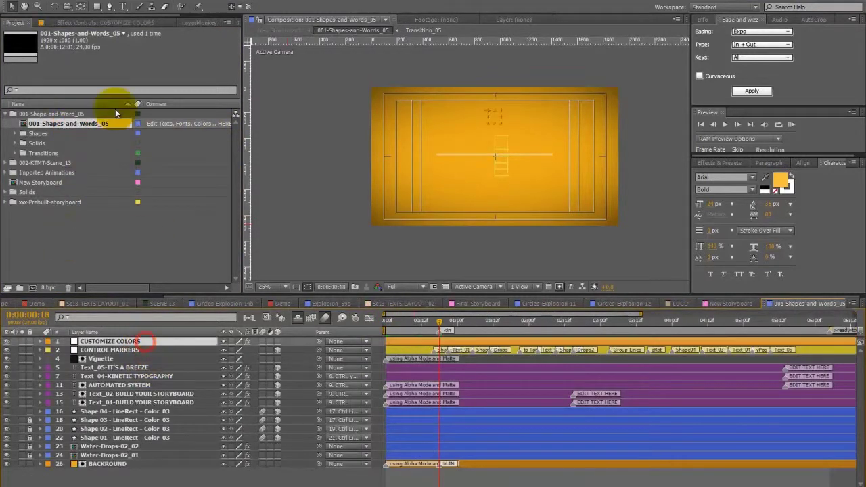
pyautogui.click(669, 322)
pyautogui.click(125, 24)
pyautogui.click(147, 121)
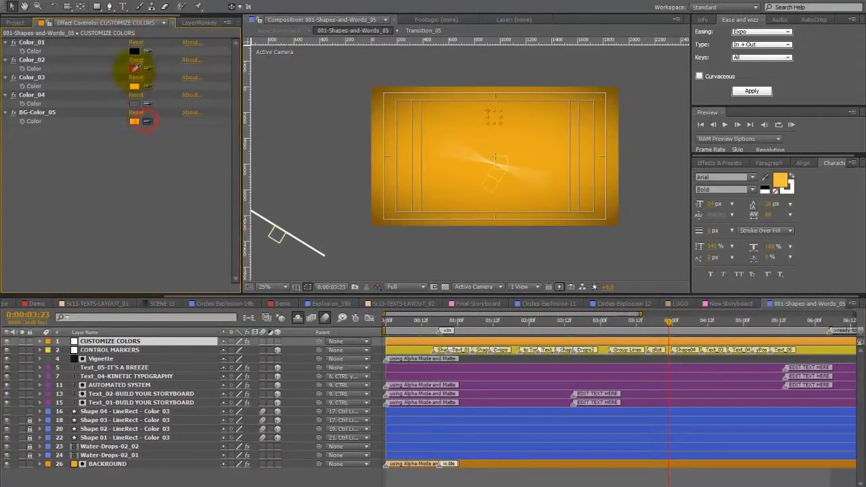
pyautogui.click(137, 69)
pyautogui.click(134, 86)
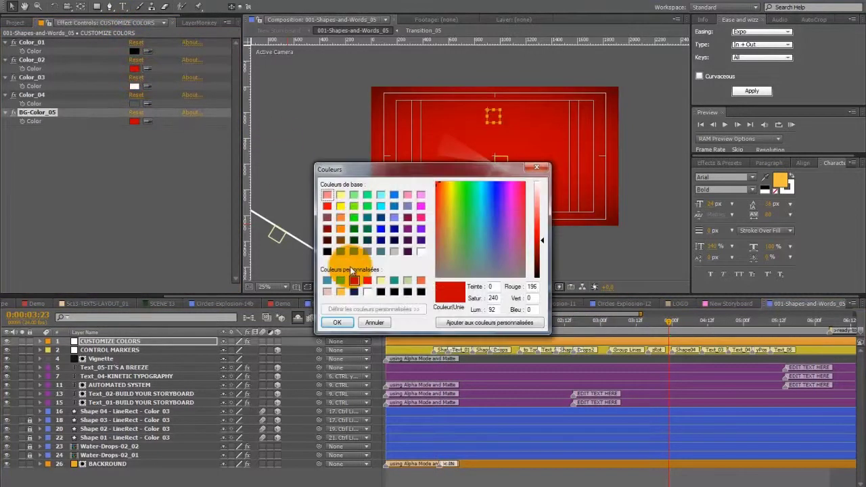
# Set Color_02 to the yellow-orange custom color and check the text colors at 0:00:05:13
pyautogui.click(340, 292)
pyautogui.click(337, 322)
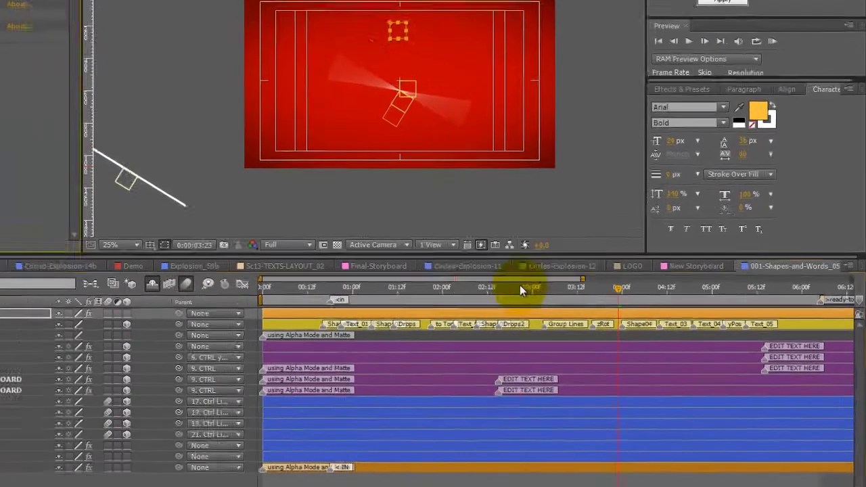
pyautogui.moveTo(520, 285); pyautogui.dragTo(778, 287)
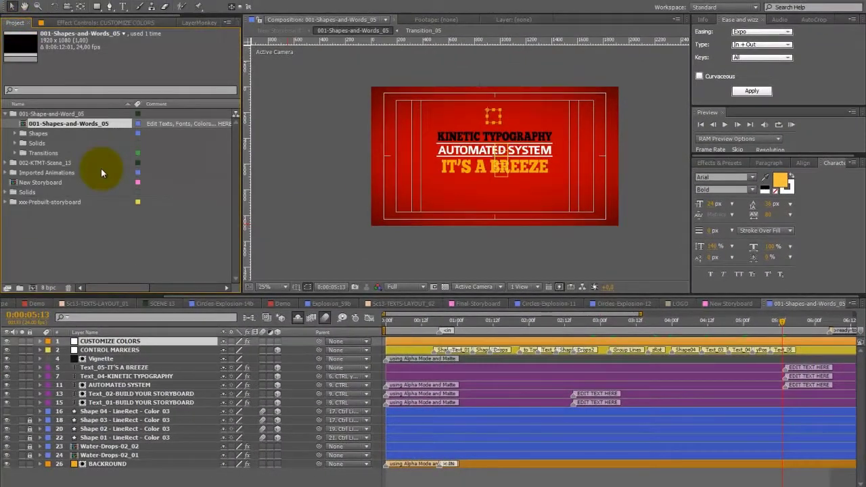
# Add the Explosion_59 composition from Imported Animations > Explosions_Bonus03 to the timeline, directly below the Vignette layer
pyautogui.doubleClick(15, 172)
pyautogui.doubleClick(52, 194)
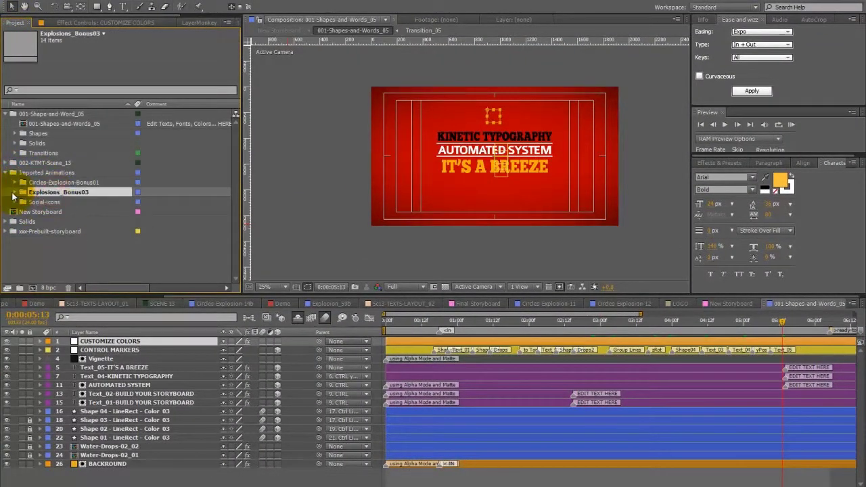
pyautogui.scroll(-1, 98, 222)
pyautogui.click(59, 242)
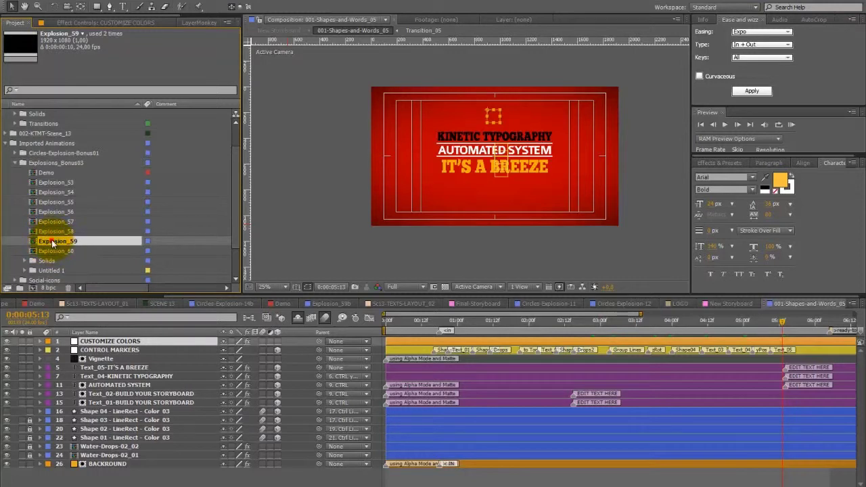
pyautogui.moveTo(52, 245); pyautogui.dragTo(97, 367)
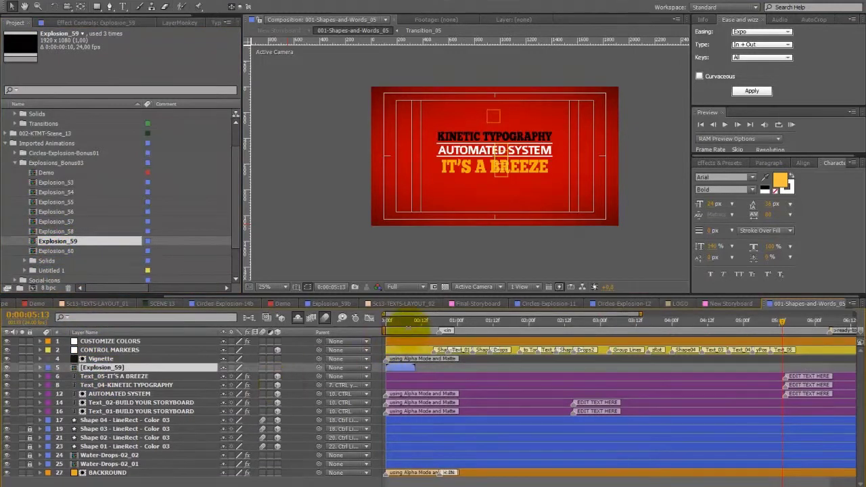
# Shift the Explosion_59 layer in time to start just before 0:00:00:21 and lower its explosion to the white line
pyautogui.moveTo(407, 322); pyautogui.dragTo(438, 321)
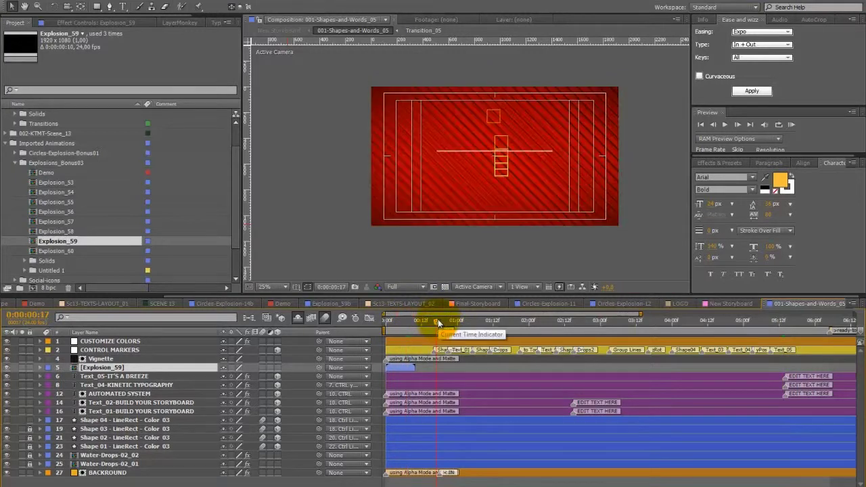
pyautogui.moveTo(437, 320); pyautogui.dragTo(447, 322)
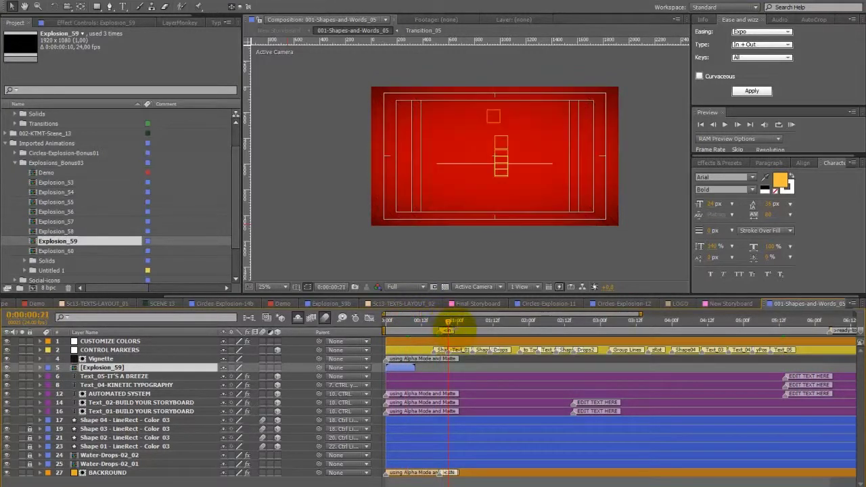
pyautogui.moveTo(409, 370); pyautogui.dragTo(464, 374)
pyautogui.click(168, 369)
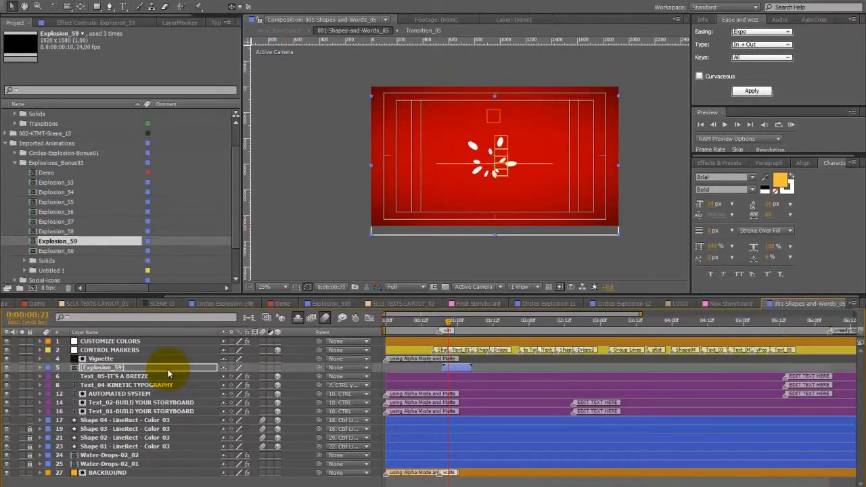
# Draw a rectangular mask on the Explosion_59 layer around the upper part of the explosion, ending at the white line
pyautogui.scroll(2, 510, 184)
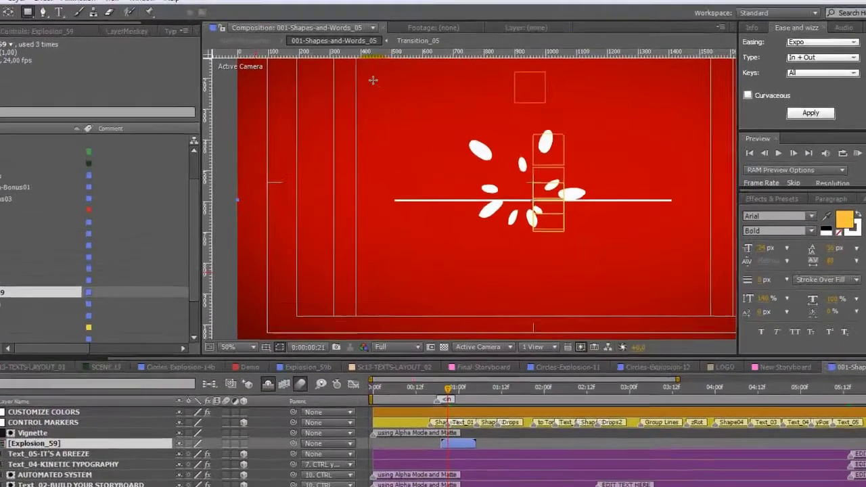
pyautogui.moveTo(388, 63); pyautogui.dragTo(654, 161)
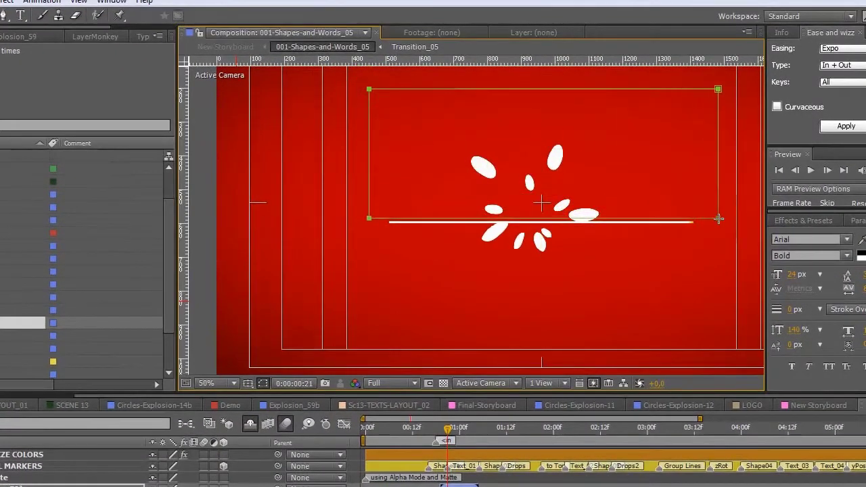
pyautogui.moveTo(718, 218); pyautogui.dragTo(715, 221)
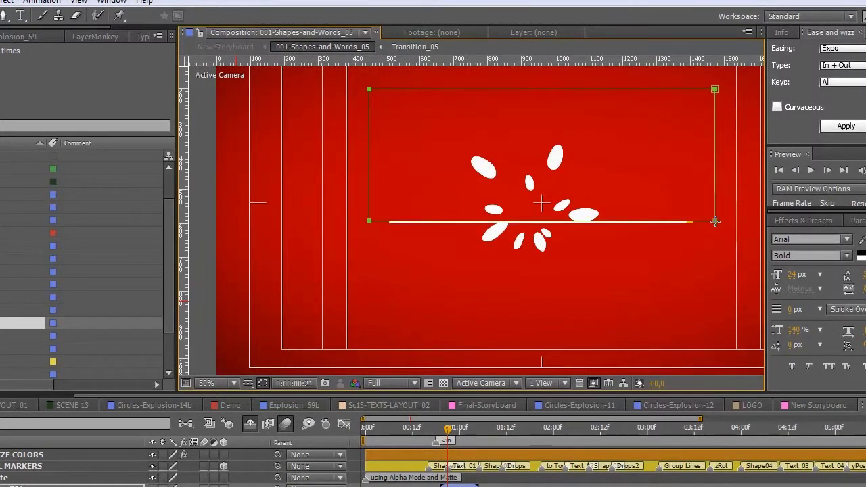
# Apply a Fill effect to the masked Explosion_59 layer
pyautogui.click(30, 477)
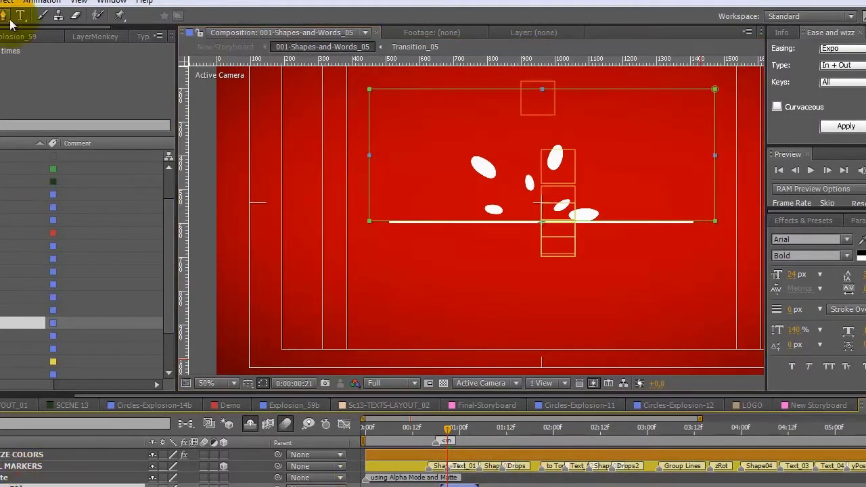
pyautogui.click(7, 2)
pyautogui.moveTo(55, 211)
pyautogui.click(226, 425)
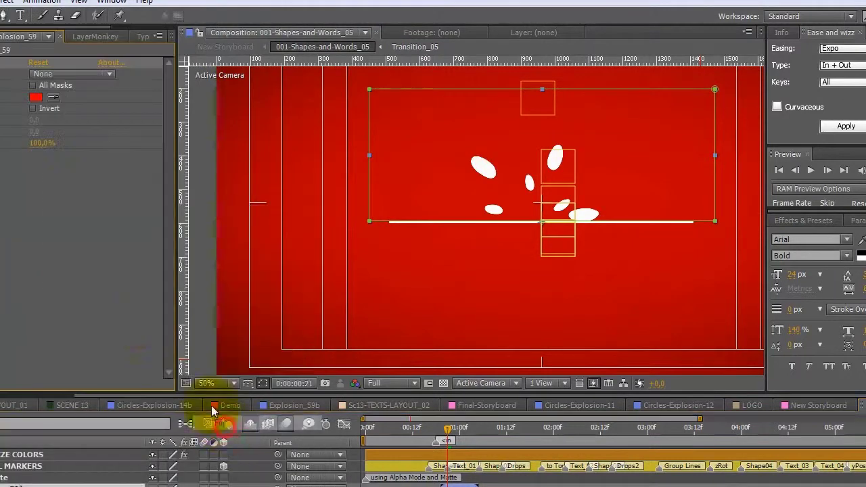
# Set the Fill color to orange (242, 172, 9) and check the explosion at 0:00:01:01
pyautogui.click(591, 433)
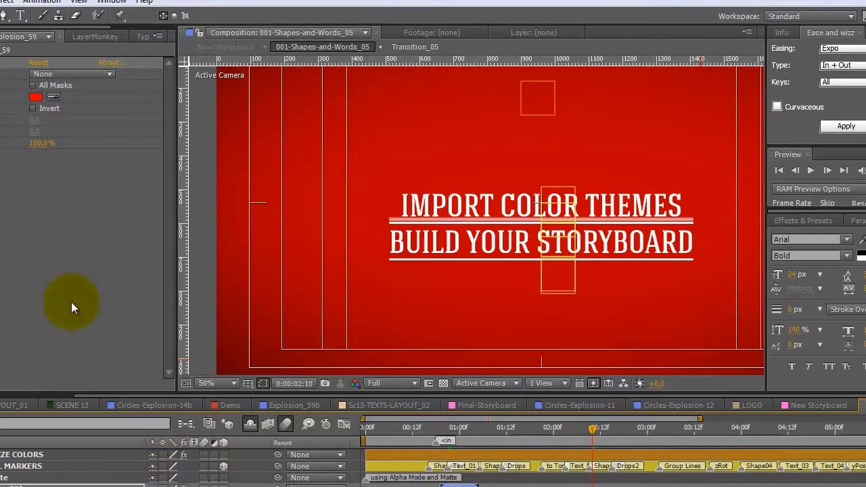
pyautogui.click(36, 97)
pyautogui.click(309, 389)
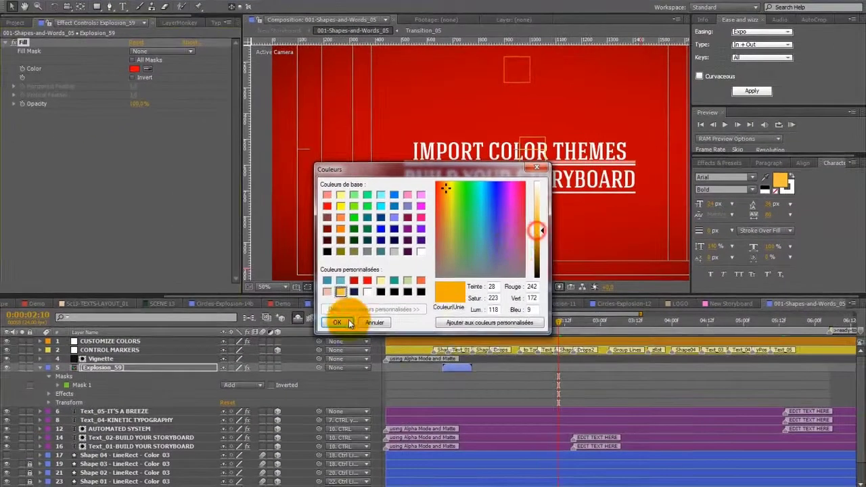
pyautogui.click(301, 431)
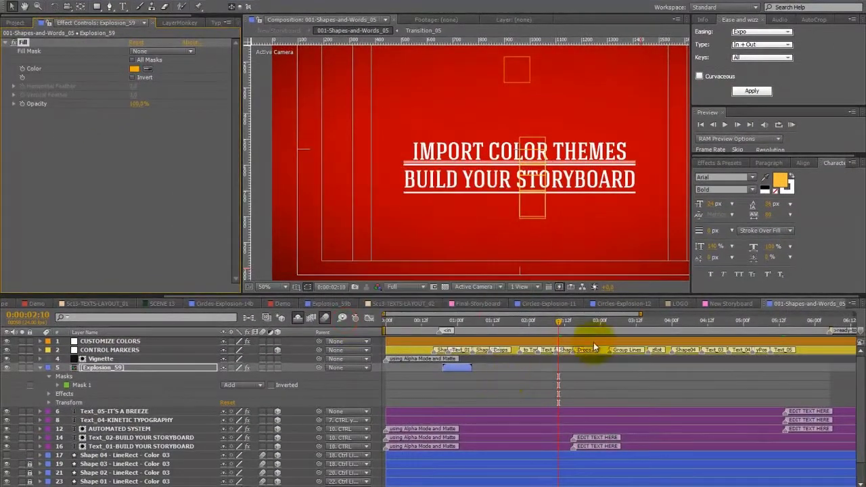
pyautogui.click(451, 322)
pyautogui.click(460, 325)
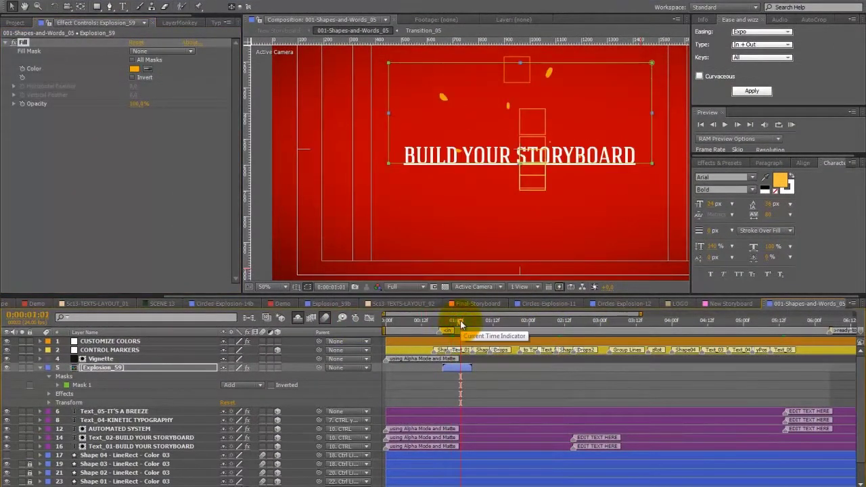
pyautogui.click(518, 376)
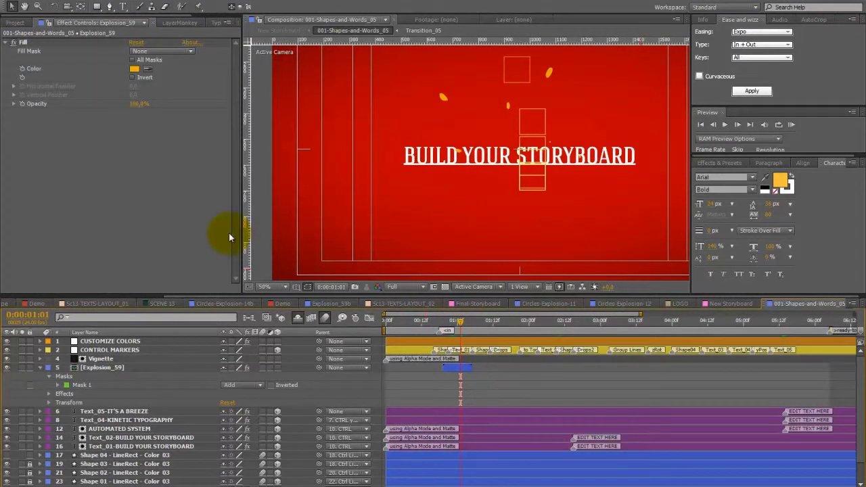
# Open the anim-soc-icon_skype composition from Imported Animations > Social-icons > Animated and enlarge its view to 100%
pyautogui.hotkey('ctrl', '0')
pyautogui.click(23, 171)
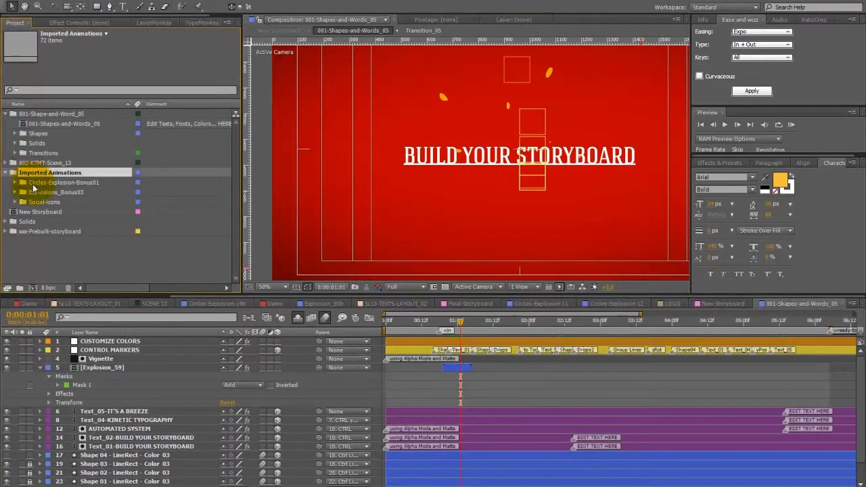
pyautogui.click(27, 203)
pyautogui.click(17, 202)
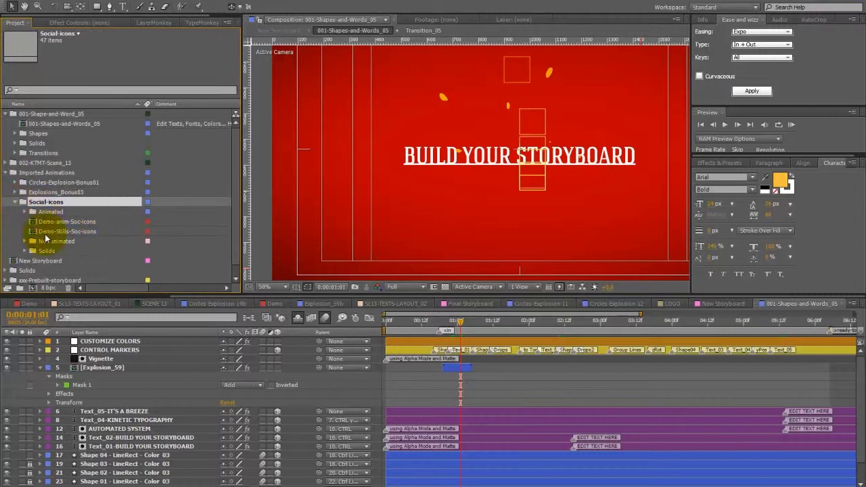
pyautogui.click(27, 212)
pyautogui.click(26, 211)
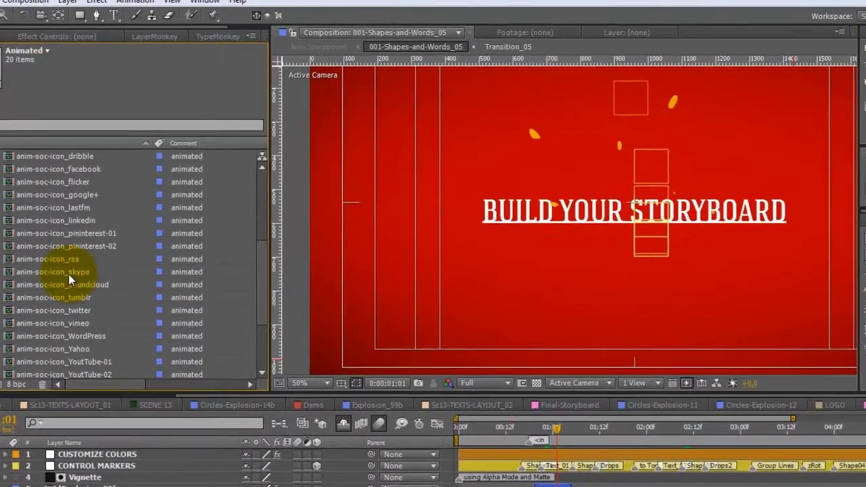
pyautogui.click(56, 203)
pyautogui.doubleClick(43, 271)
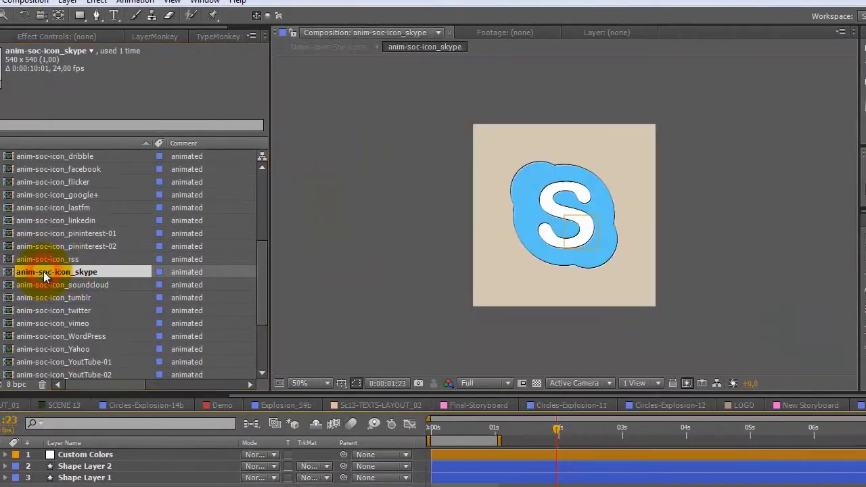
pyautogui.press('.')
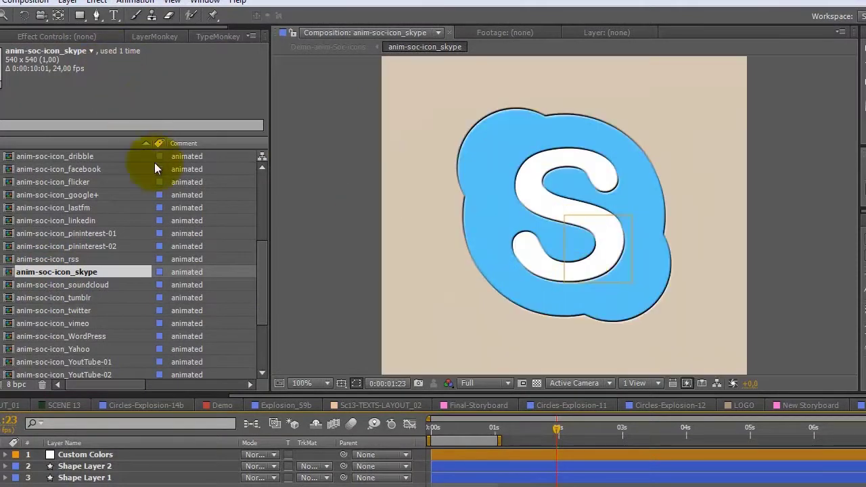
# Turn off the first checkbox control on the Custom Colors layer to remove the icon's dark edge
pyautogui.click(86, 37)
pyautogui.click(121, 455)
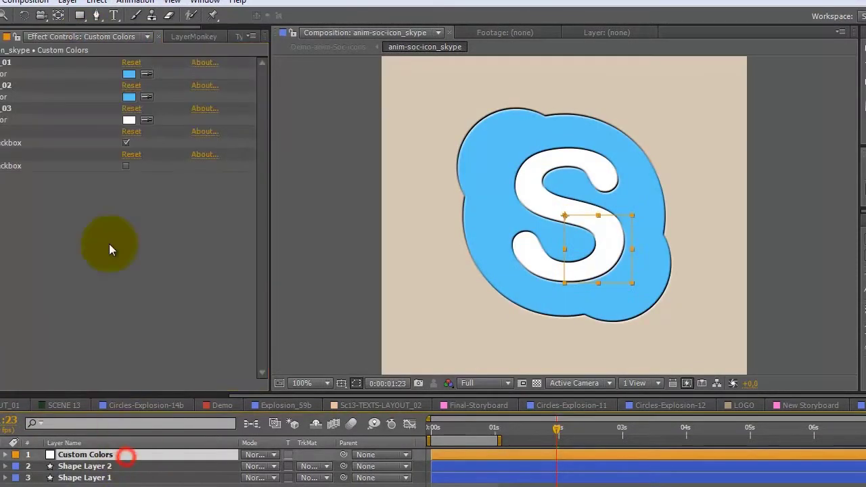
pyautogui.click(126, 143)
# Return to 001-Shapes-and-Words_05 and add anim-soc-icon_skype below the Explosion_59 layer, starting just before 0:00:01:00
pyautogui.hotkey('ctrl', '0')
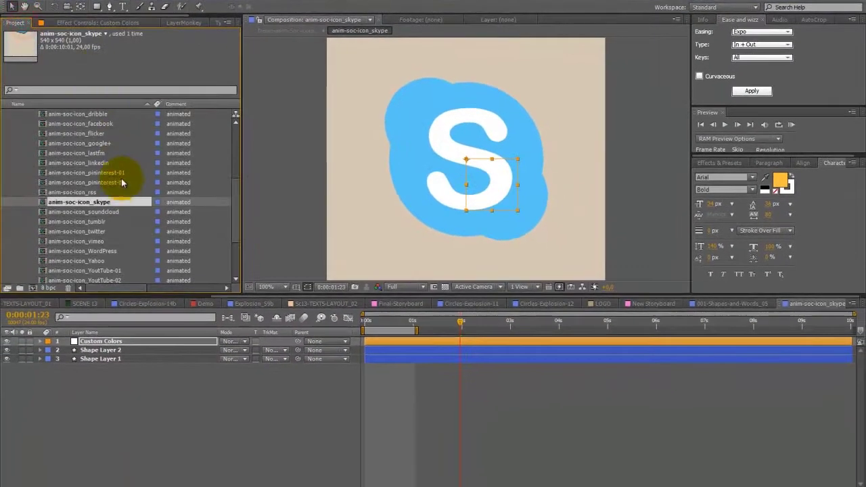
pyautogui.scroll(3, 108, 265)
pyautogui.doubleClick(65, 125)
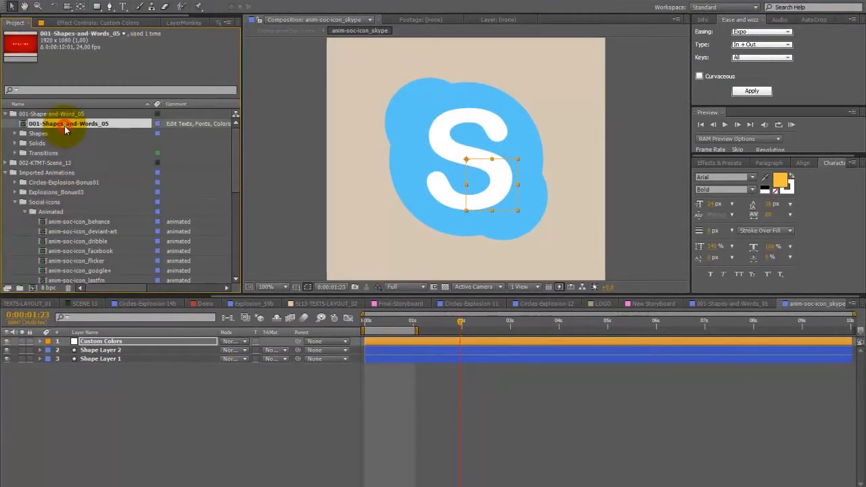
pyautogui.scroll(-4, 75, 169)
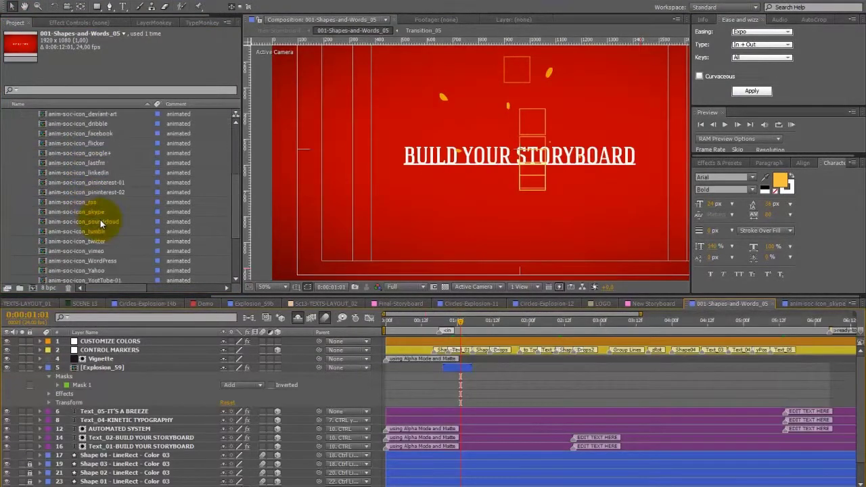
pyautogui.click(82, 212)
pyautogui.moveTo(83, 212); pyautogui.dragTo(461, 412)
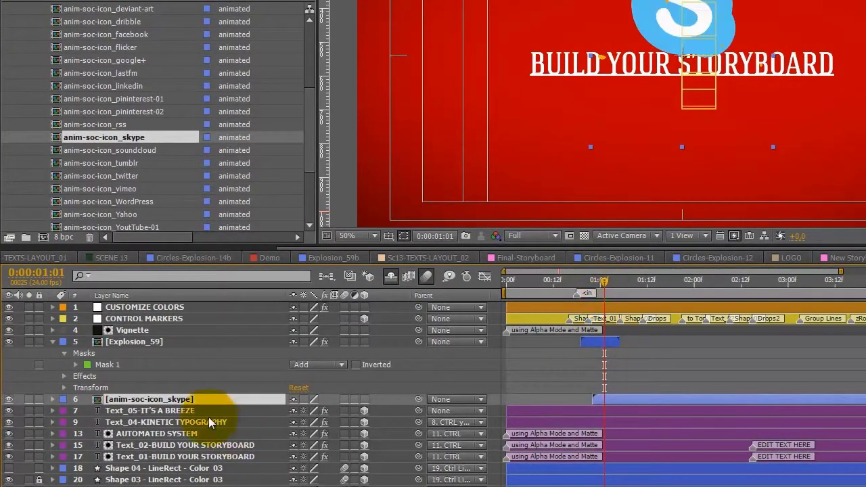
# At 0:00:01:04, scale the anim-soc-icon_skype layer to 50% and move it below the underlined BUILD YOUR STORYBOARD text
pyautogui.click(615, 281)
pyautogui.press('s')
pyautogui.click(310, 410)
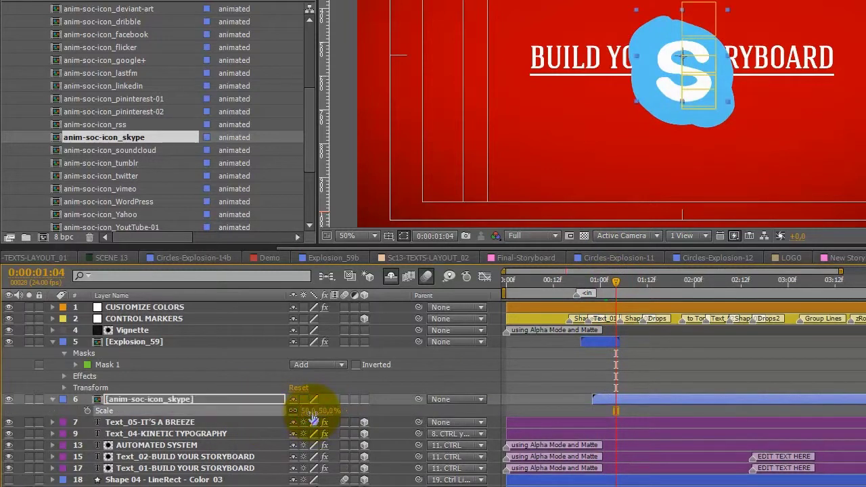
pyautogui.write('50')
pyautogui.press('Return')
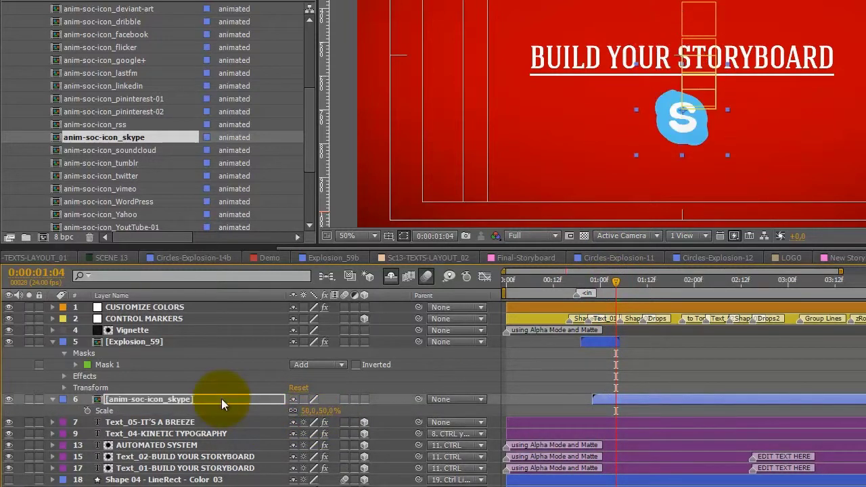
# Nudge the anim-soc-icon_skype layer slightly lower and move the playhead to 0:00:00:23 to check the icon's entrance
pyautogui.click(261, 397)
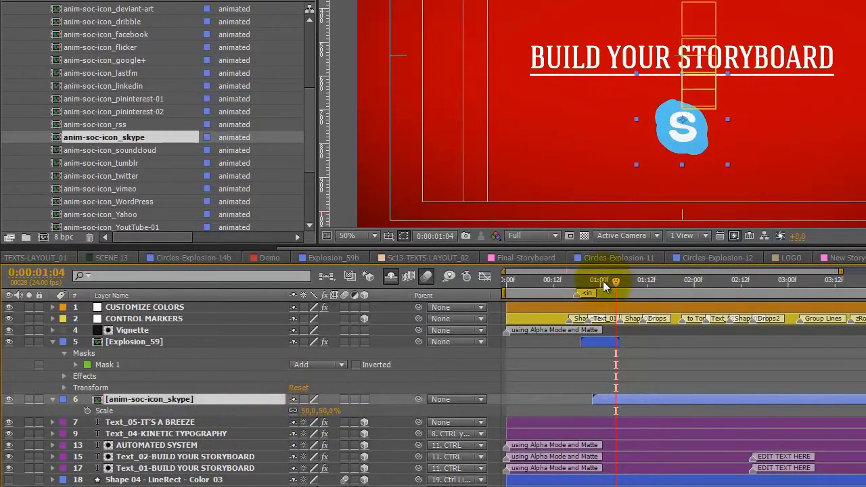
pyautogui.click(601, 281)
pyautogui.click(596, 284)
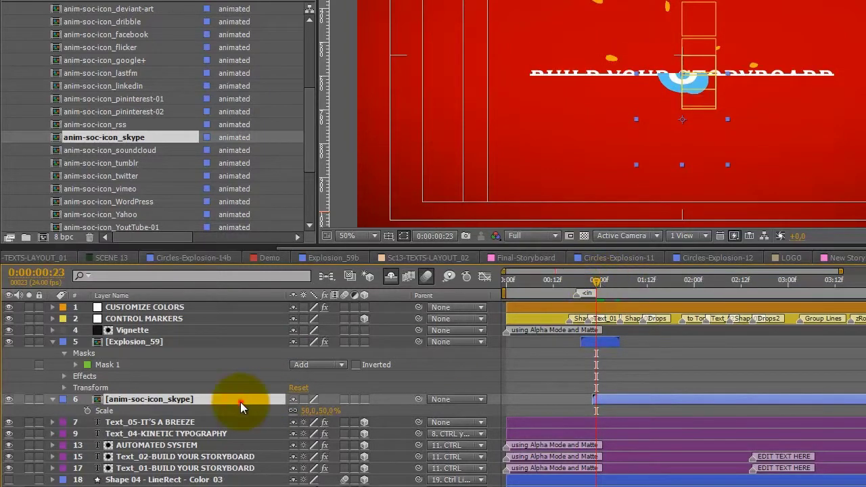
# Lower the anim-soc-icon_skype layer a few more pixels so the icon emerges from the text's underline at 0:00:00:23
pyautogui.press('Down')
pyautogui.press('Down')
pyautogui.press('Down')
pyautogui.press('Down')
pyautogui.press('Down')
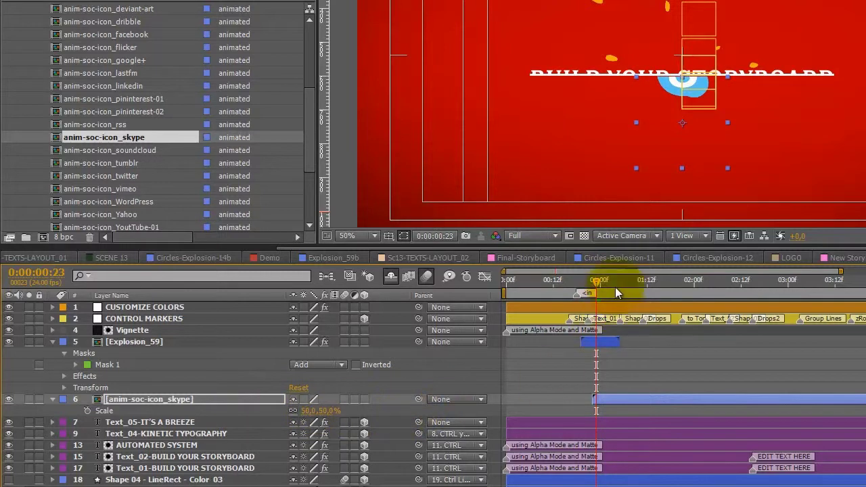
# At 0:00:01:04, parent the anim-soc-icon_skype layer to Text_01-BUILD YOUR STORYBOARD and scrub to 0:00:02:06 to check its movement
pyautogui.click(616, 286)
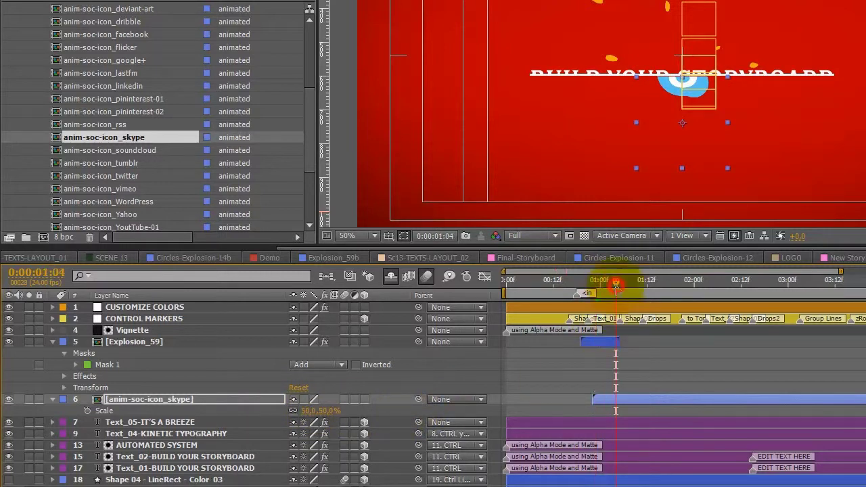
pyautogui.moveTo(417, 397); pyautogui.dragTo(271, 468)
pyautogui.click(393, 388)
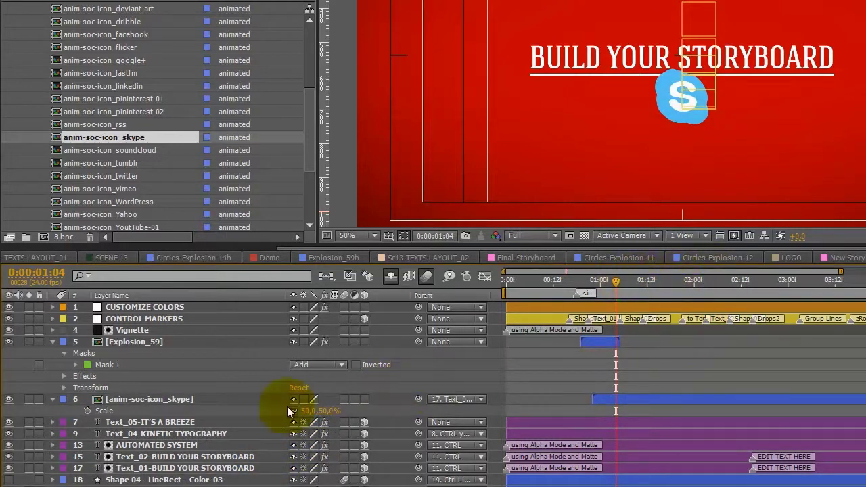
pyautogui.click(229, 403)
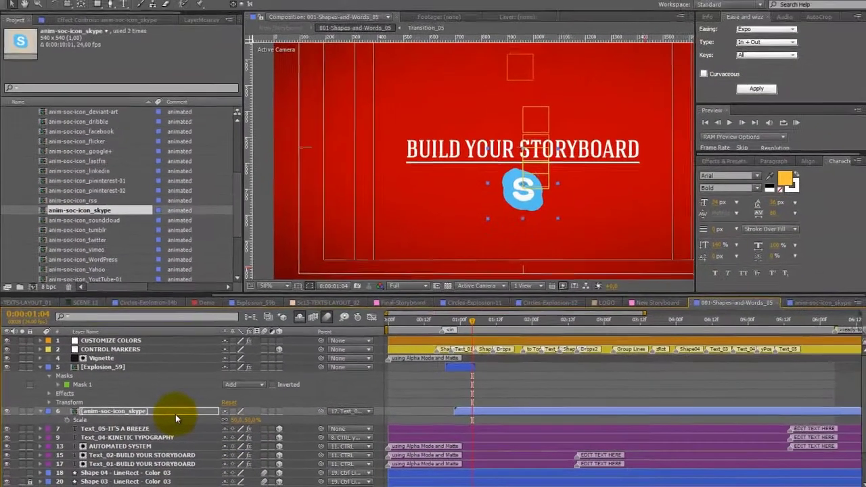
pyautogui.click(487, 320)
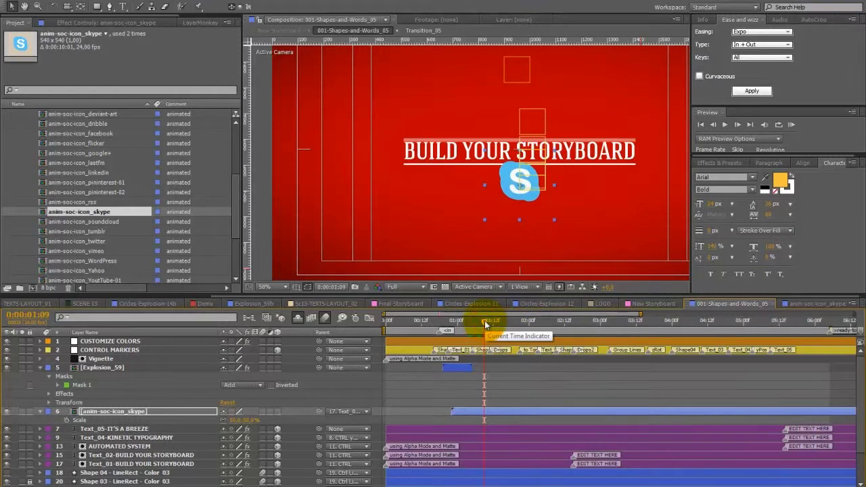
pyautogui.moveTo(499, 319); pyautogui.dragTo(548, 327)
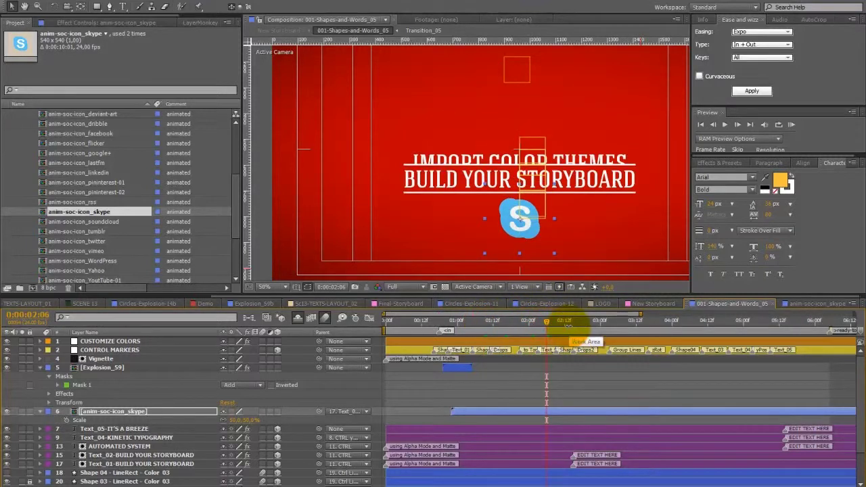
# At 0:00:02:19, apply the KTAU-Venetian-Blinds-End_03 preset to the anim-soc-icon_skype layer
pyautogui.click(567, 326)
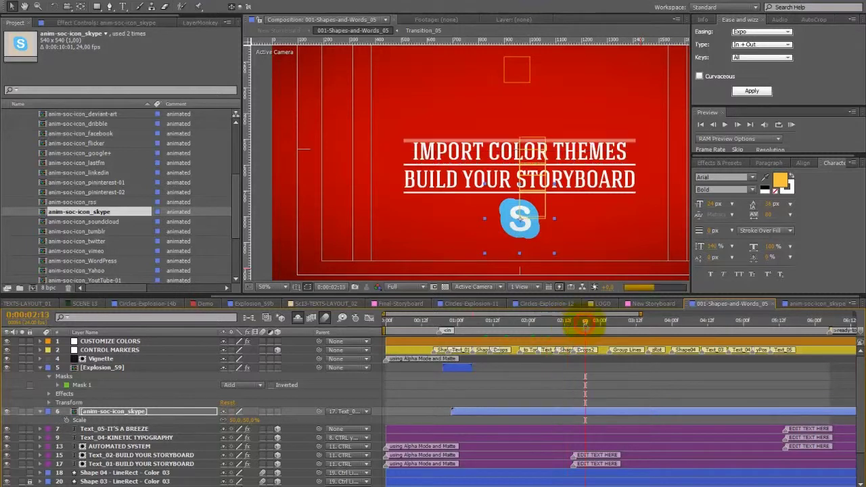
pyautogui.click(735, 166)
pyautogui.write('KTAU')
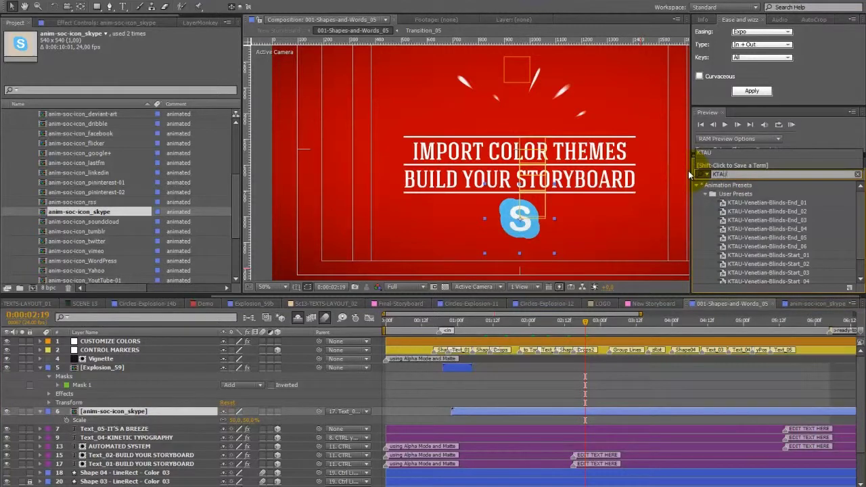
pyautogui.click(819, 235)
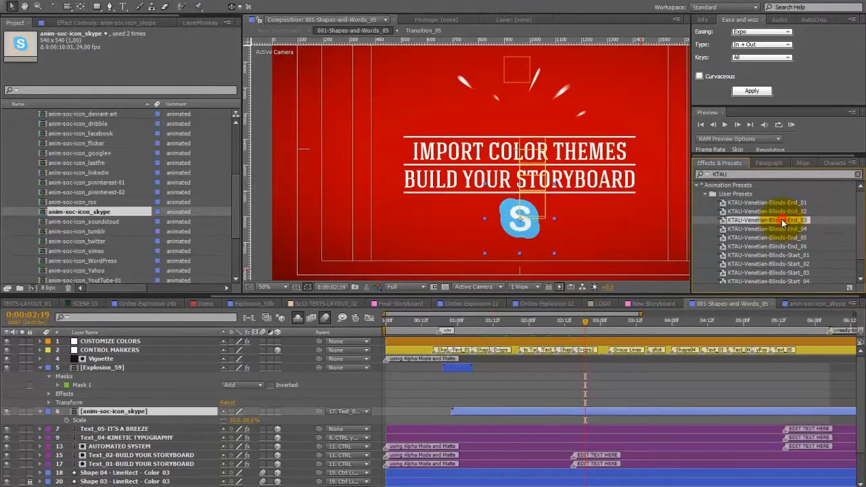
pyautogui.moveTo(781, 219); pyautogui.dragTo(174, 414)
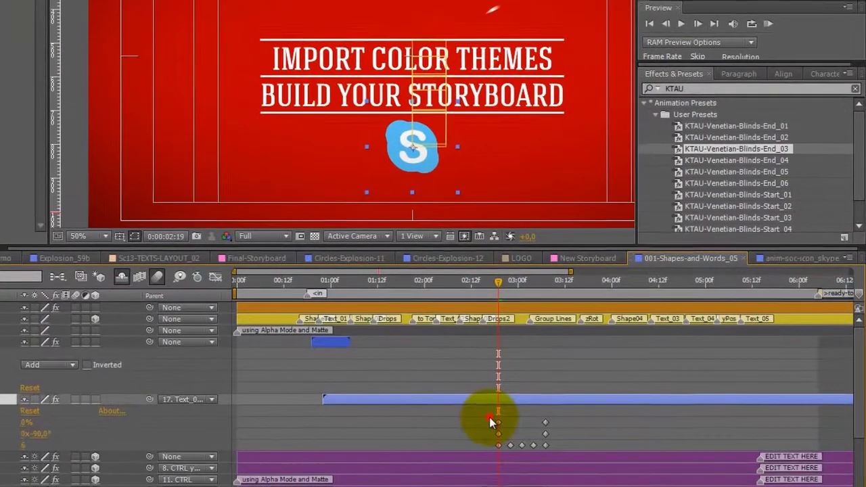
# Compress the Venetian Blinds keyframes on the Skype icon to end at 0:00:03:00, and check the icon's exit
pyautogui.moveTo(577, 427); pyautogui.dragTo(605, 446)
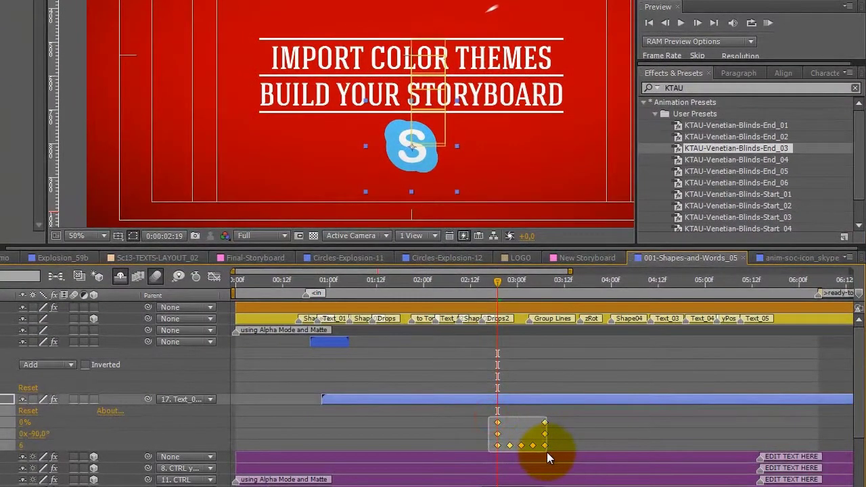
pyautogui.moveTo(547, 451); pyautogui.dragTo(547, 452)
pyautogui.moveTo(547, 421); pyautogui.dragTo(520, 425)
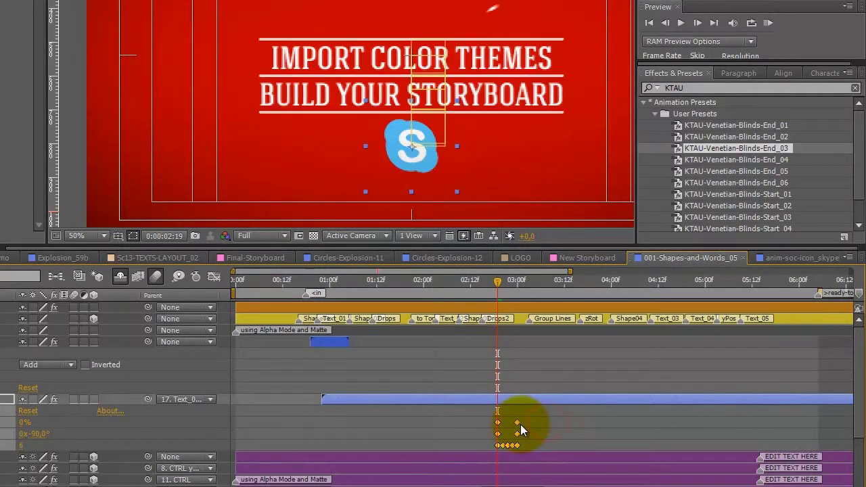
pyautogui.click(517, 285)
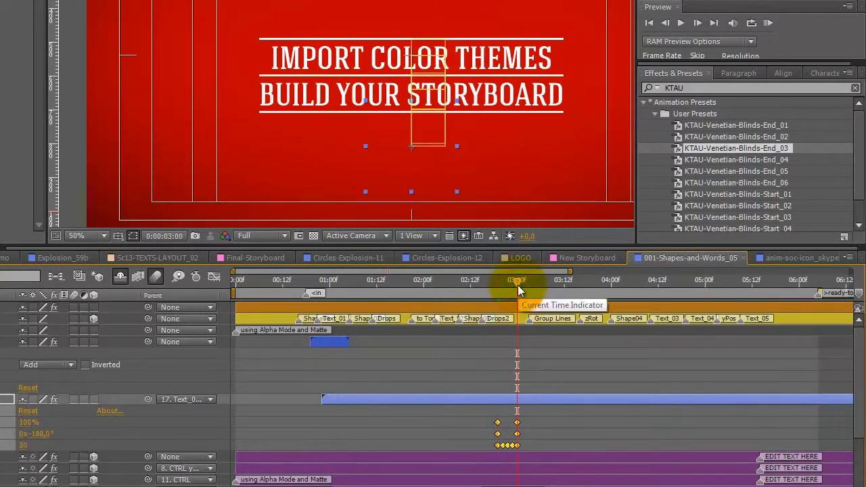
pyautogui.click(505, 283)
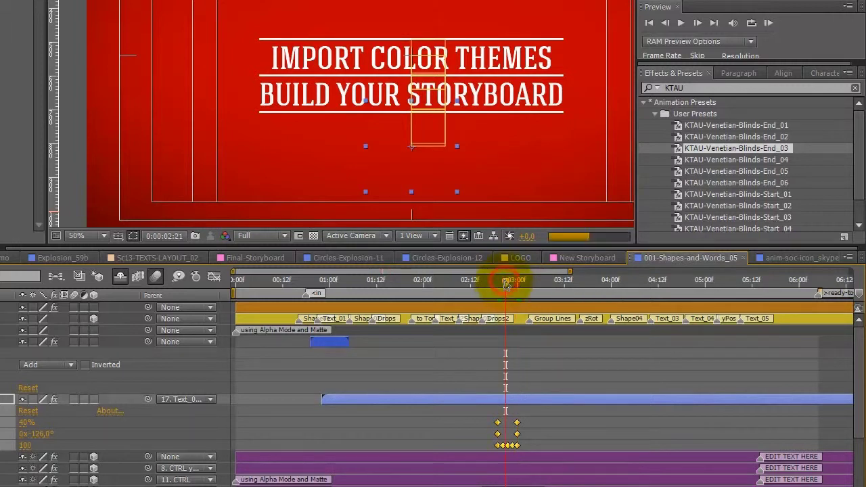
pyautogui.click(549, 357)
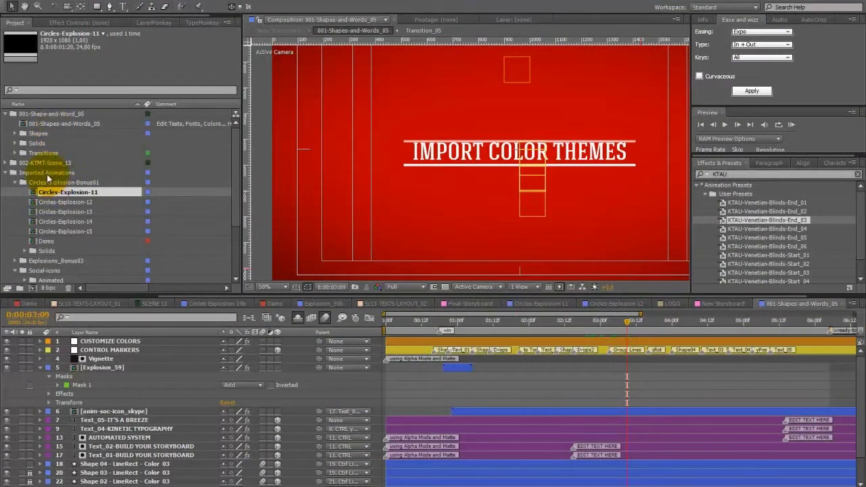
# Add Circles-Explosion-11 above the anim-soc-icon_skype layer starting at 0:00:03:09, and preview it up to 0:00:03:18
pyautogui.click(44, 183)
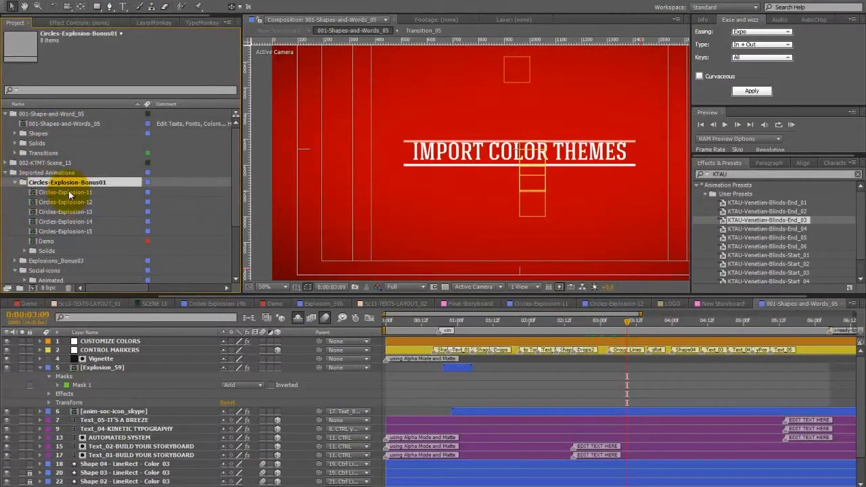
pyautogui.click(68, 192)
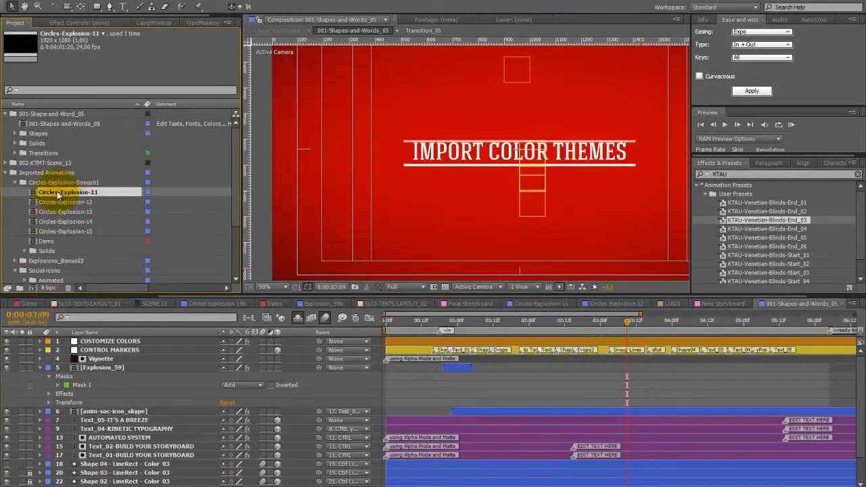
pyautogui.moveTo(58, 195); pyautogui.dragTo(627, 407)
pyautogui.click(636, 322)
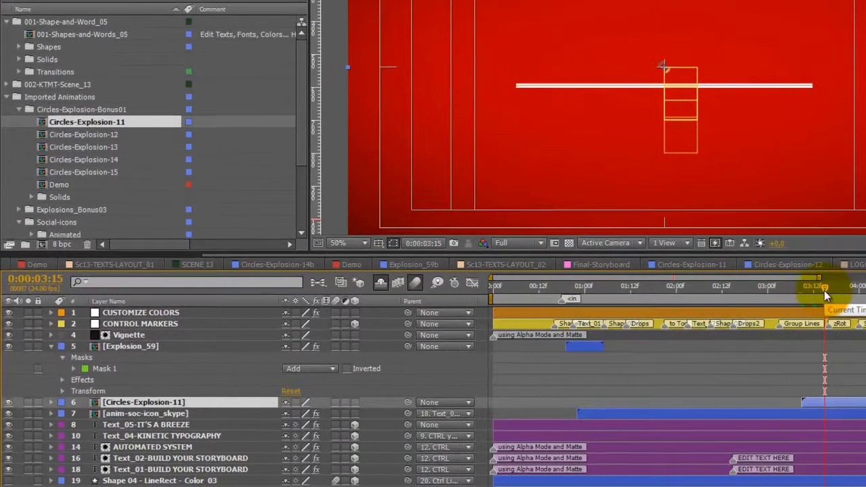
pyautogui.moveTo(636, 322); pyautogui.dragTo(658, 322)
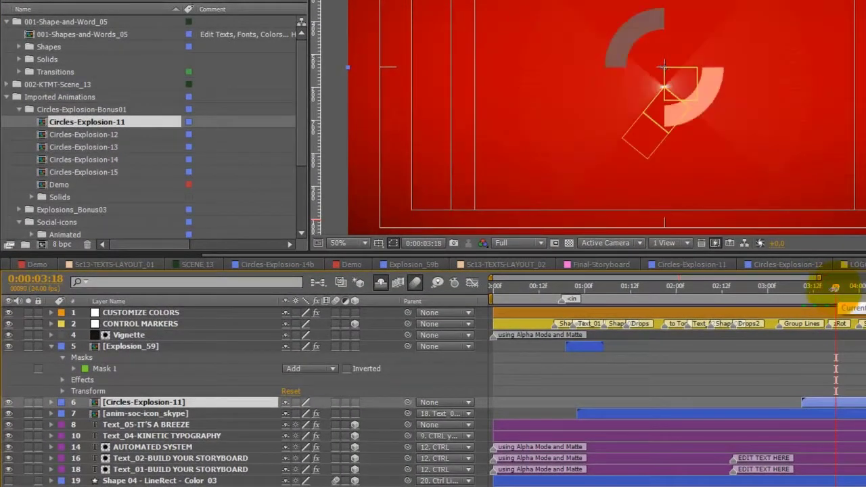
# Recolor the Circles-Explosion-11 layer white with a Fill effect and check it at 0:00:03:20
pyautogui.rightClick(165, 399)
pyautogui.moveTo(192, 78)
pyautogui.click(357, 281)
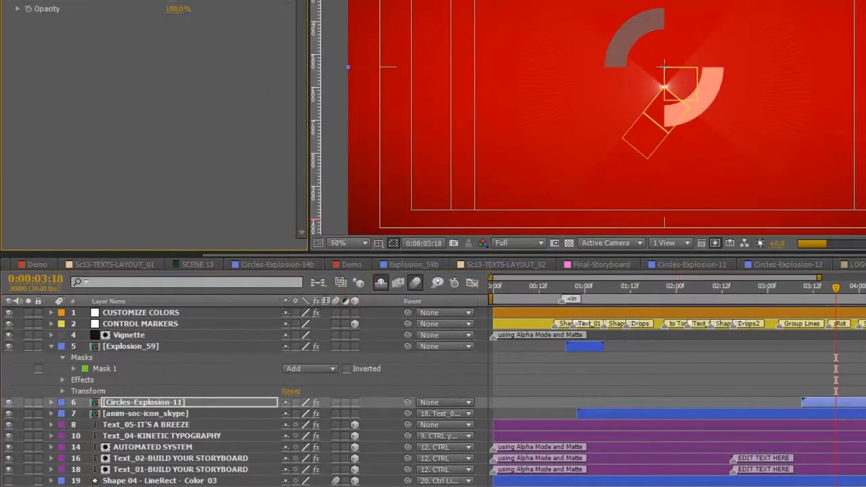
pyautogui.click(81, 2)
pyautogui.click(538, 197)
pyautogui.click(432, 287)
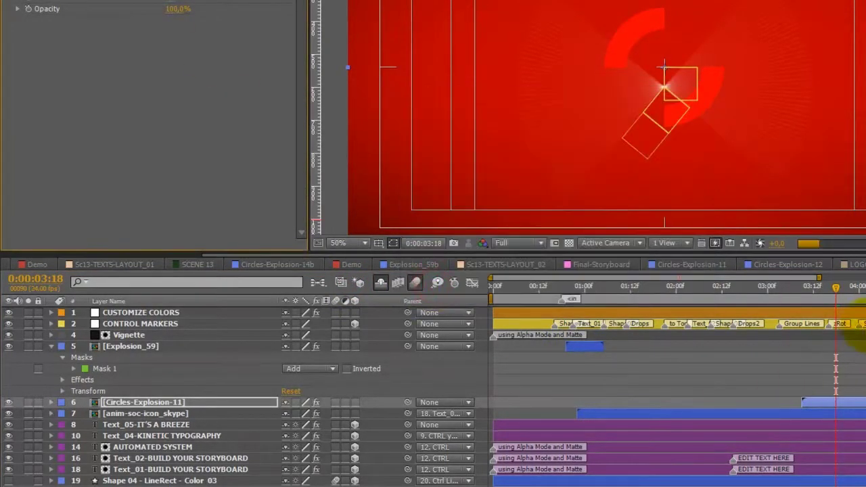
pyautogui.moveTo(837, 289)
pyautogui.mouseDown()
pyautogui.moveTo(865, 290)
pyautogui.moveTo(844, 289)
pyautogui.mouseUp()
pyautogui.click(196, 400)
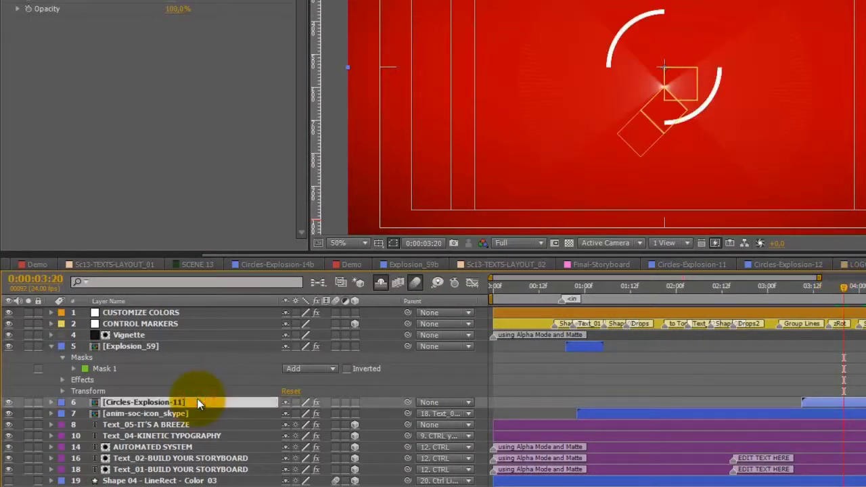
# Import YourLOgo.png from the Kinetic-Typo-Pack2 folder and add it below Explosion_59, starting at 0:00:05:05
pyautogui.click(114, 161)
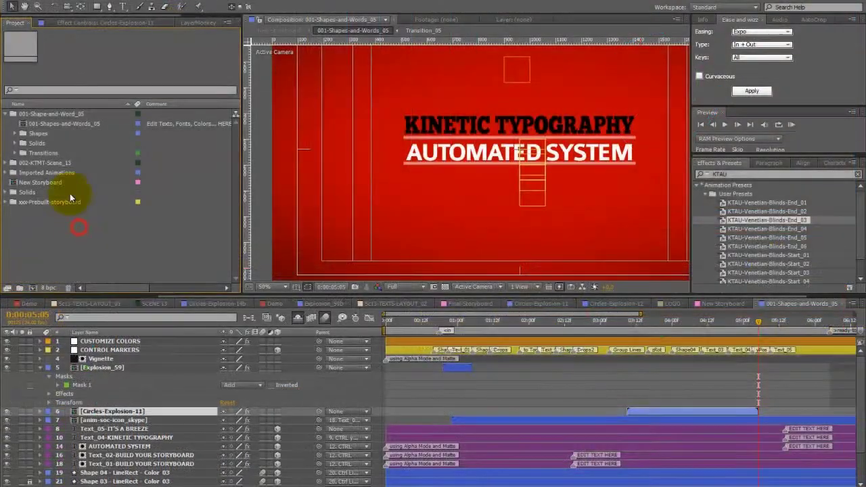
pyautogui.click(31, 2)
pyautogui.moveTo(71, 139)
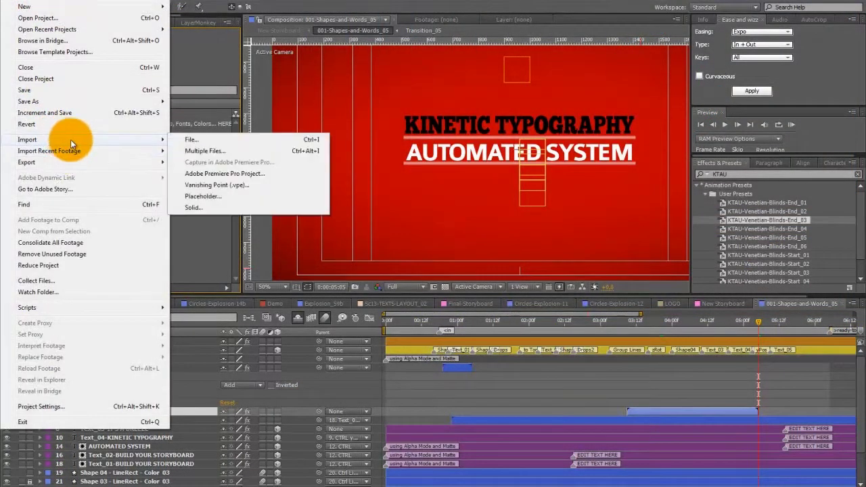
pyautogui.click(250, 138)
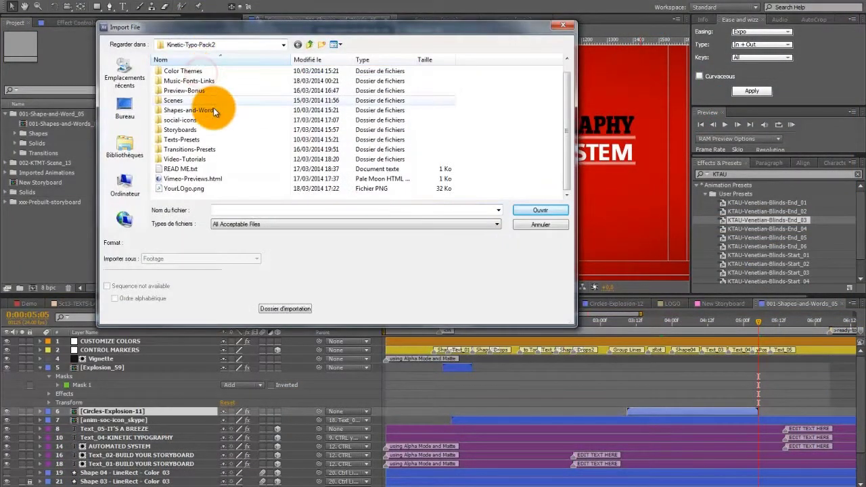
pyautogui.click(183, 190)
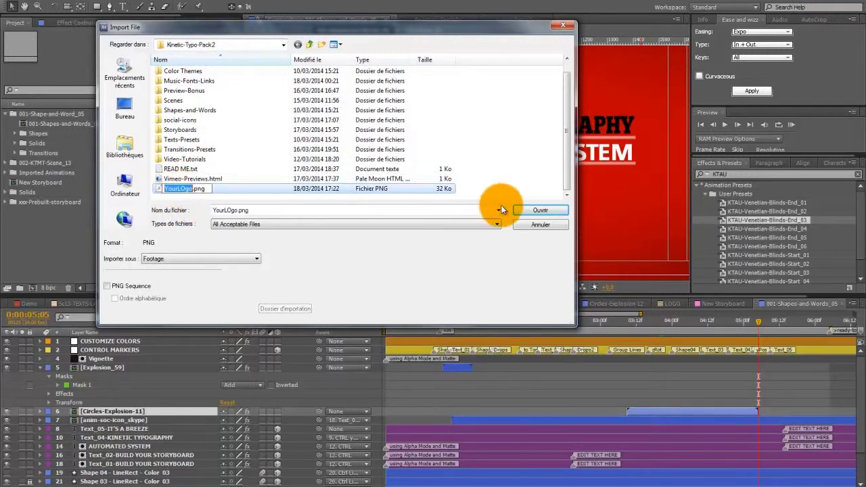
pyautogui.click(522, 211)
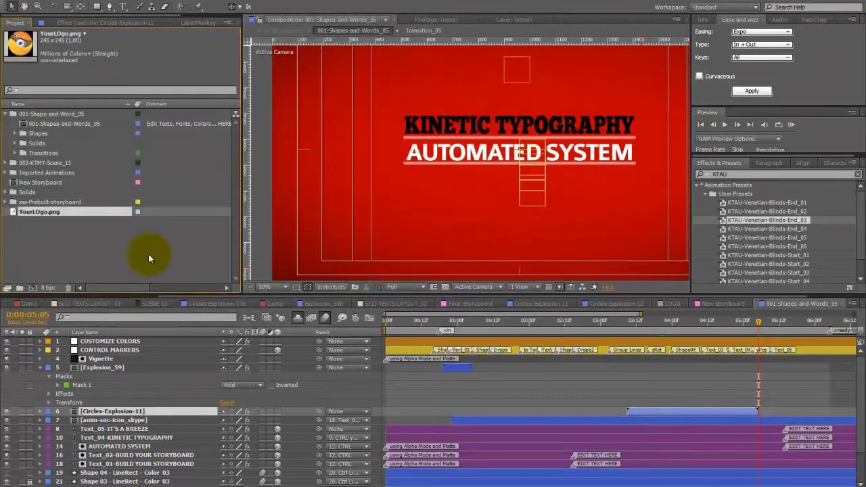
pyautogui.moveTo(42, 212); pyautogui.dragTo(757, 408)
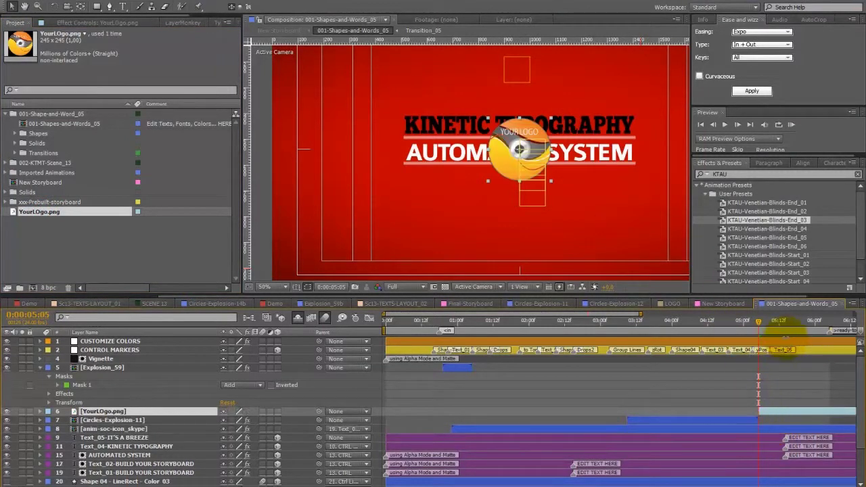
# At 0:00:05:13, scale the YourLOgo.png layer to 70% above the KINETIC TYPOGRAPHY text and parent it to Text_04-KINETIC TYPOGRAPHY
pyautogui.click(781, 320)
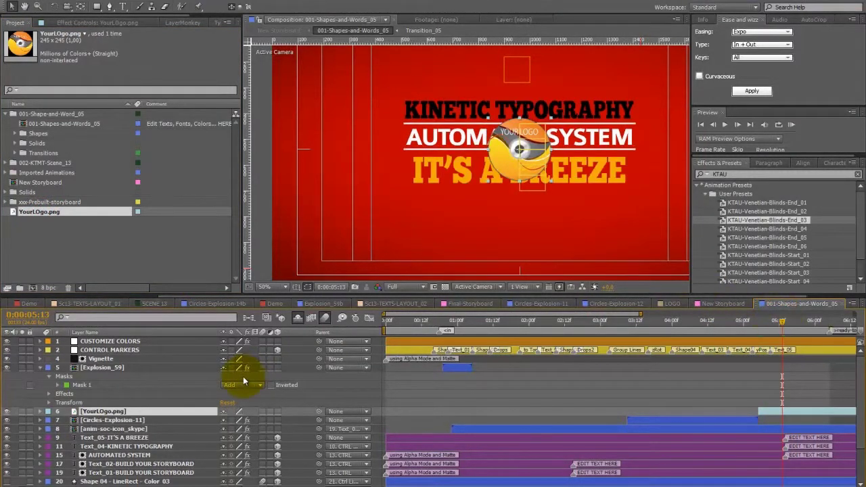
pyautogui.press(',')
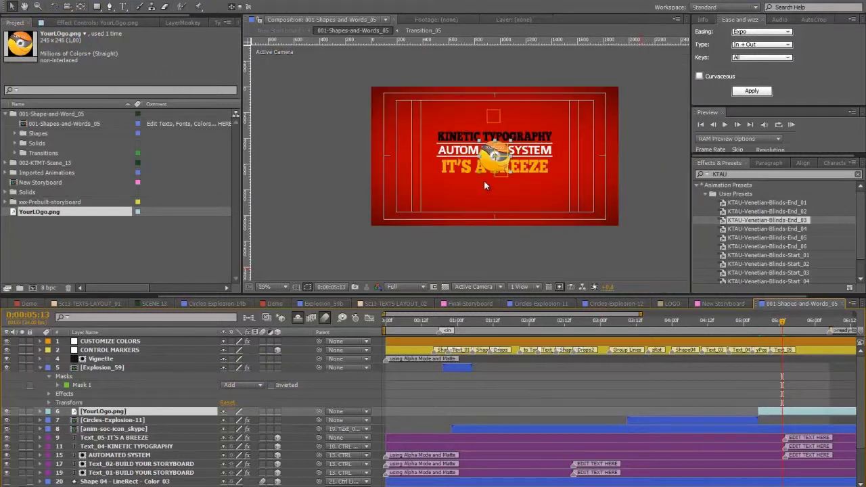
pyautogui.press('s')
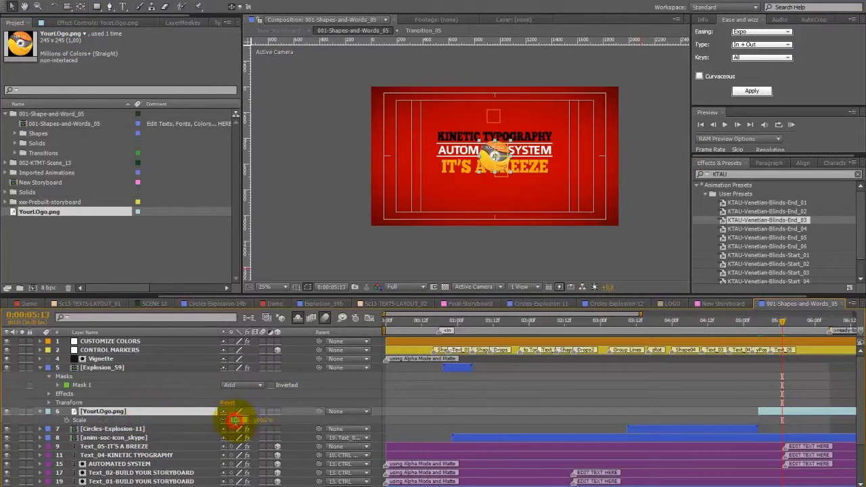
pyautogui.moveTo(237, 420); pyautogui.dragTo(236, 426)
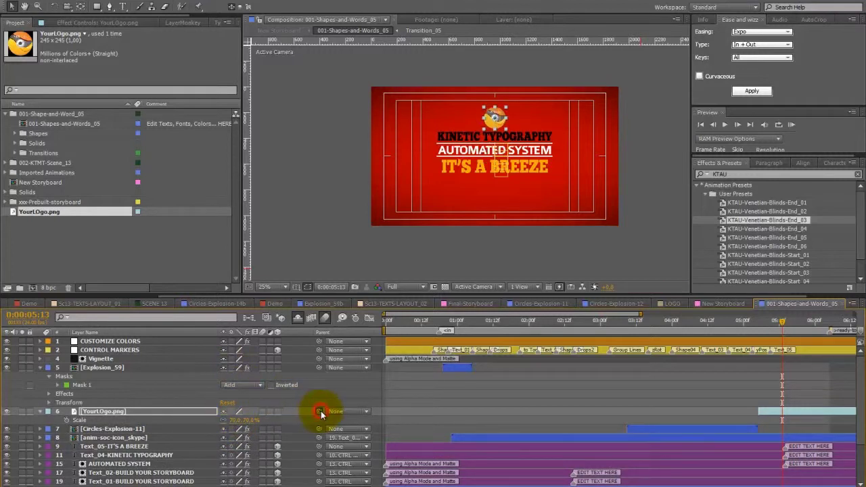
pyautogui.moveTo(321, 410); pyautogui.dragTo(193, 455)
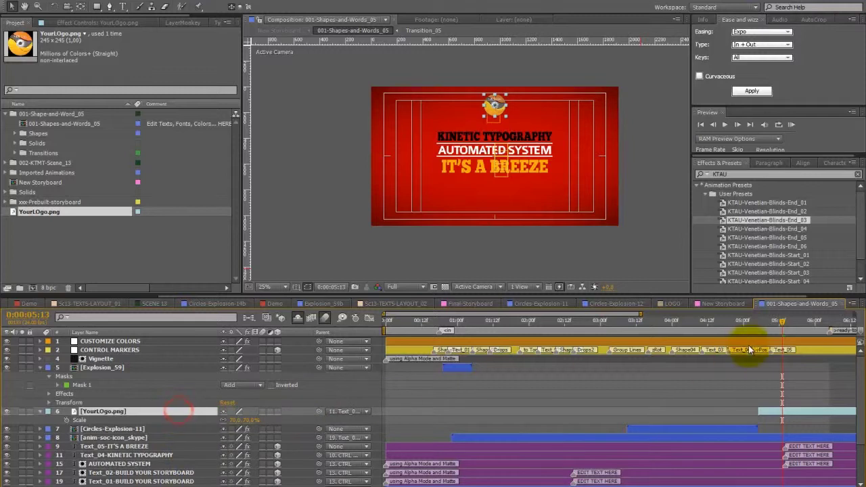
# Apply the KTAU-Venetian-Blinds-Start_02 preset to the YourLOgo.png layer at 0:00:05:05 and reveal its keyframes
pyautogui.moveTo(760, 325); pyautogui.dragTo(758, 324)
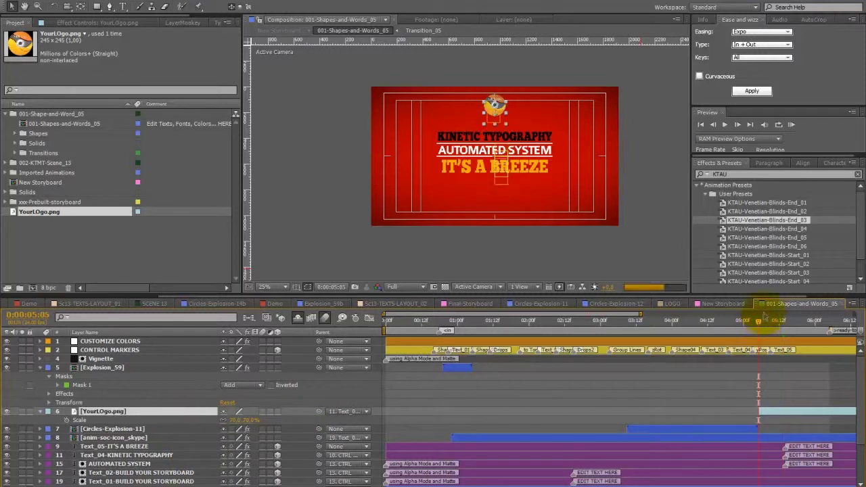
pyautogui.scroll(-1, 815, 238)
pyautogui.click(785, 244)
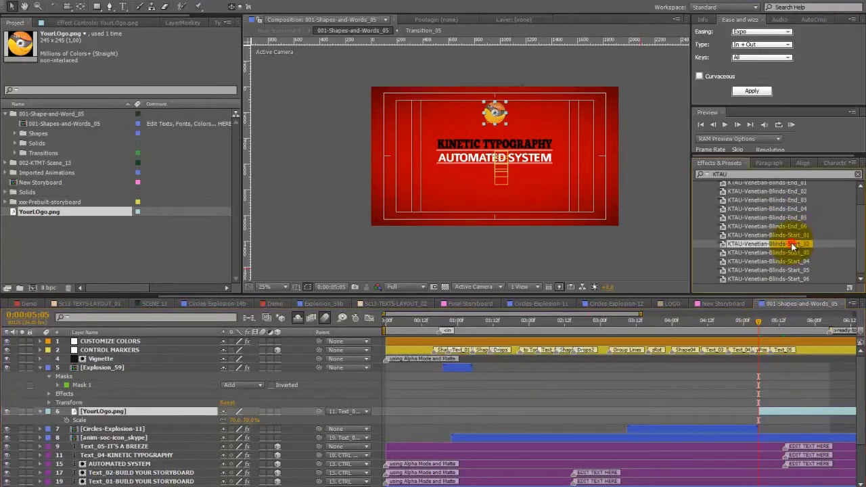
pyautogui.moveTo(786, 243); pyautogui.dragTo(209, 411)
pyautogui.press('u')
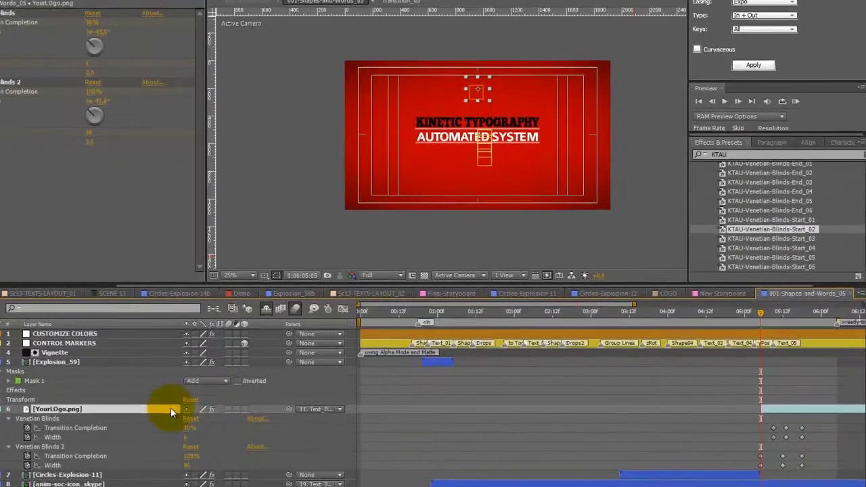
# Compress the logo's Venetian Blinds keyframes toward the layer start and move the logo closer to KINETIC TYPOGRAPHY at 0:00:05:14
pyautogui.moveTo(803, 422); pyautogui.dragTo(756, 476)
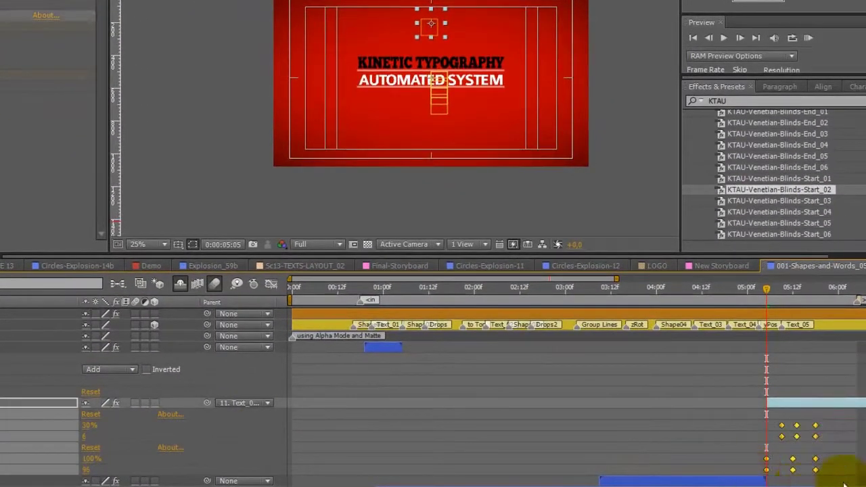
pyautogui.moveTo(815, 469); pyautogui.dragTo(789, 477)
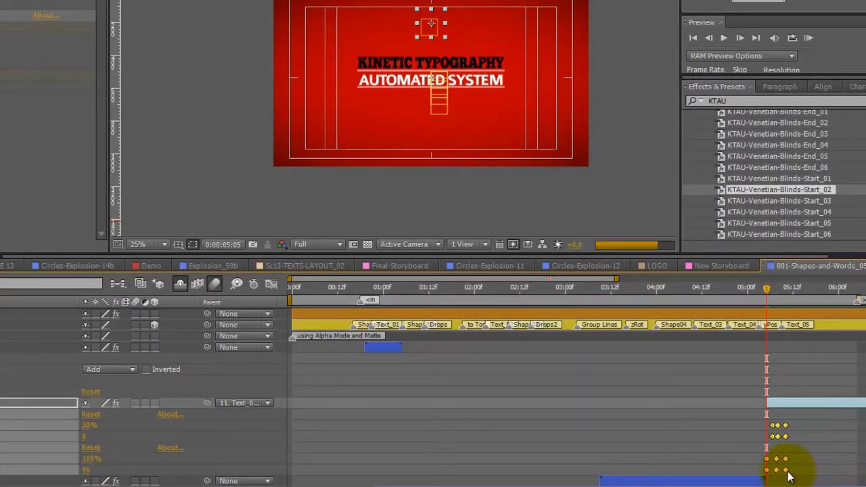
pyautogui.moveTo(767, 287); pyautogui.dragTo(800, 289)
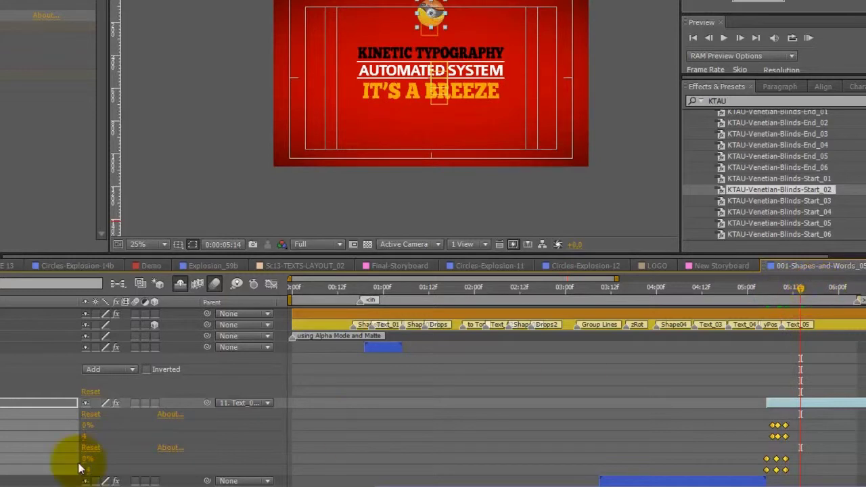
pyautogui.click(42, 404)
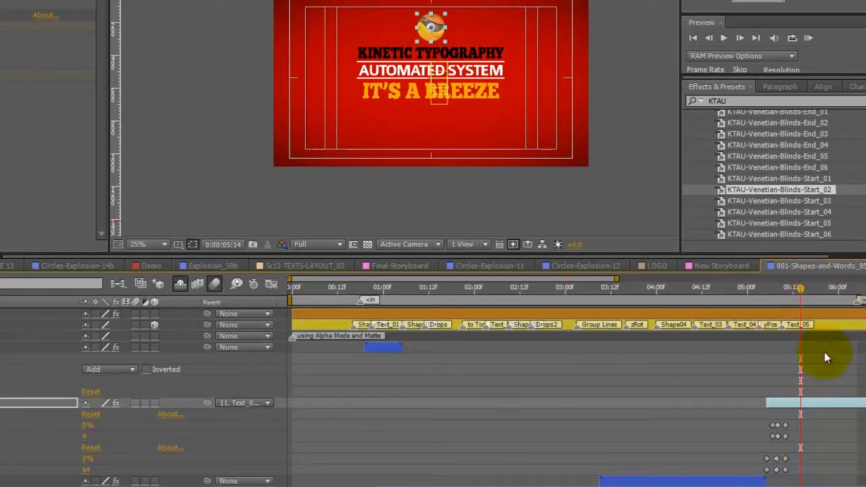
pyautogui.click(838, 362)
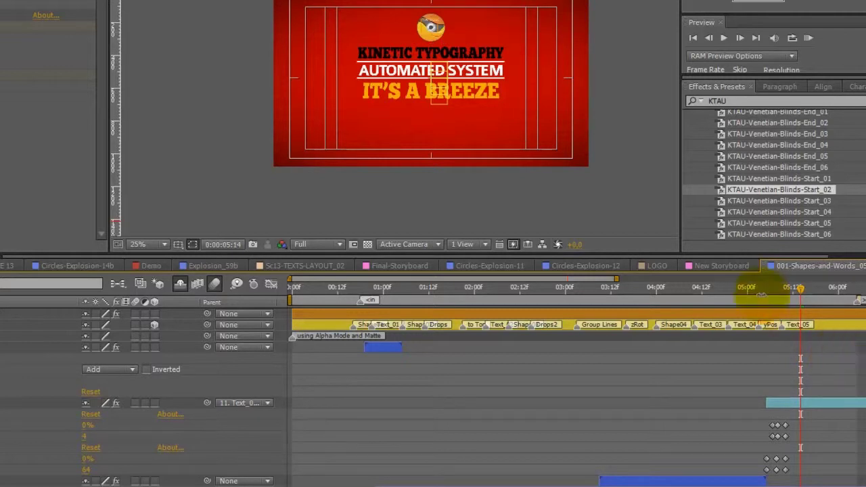
pyautogui.moveTo(744, 287); pyautogui.dragTo(792, 288)
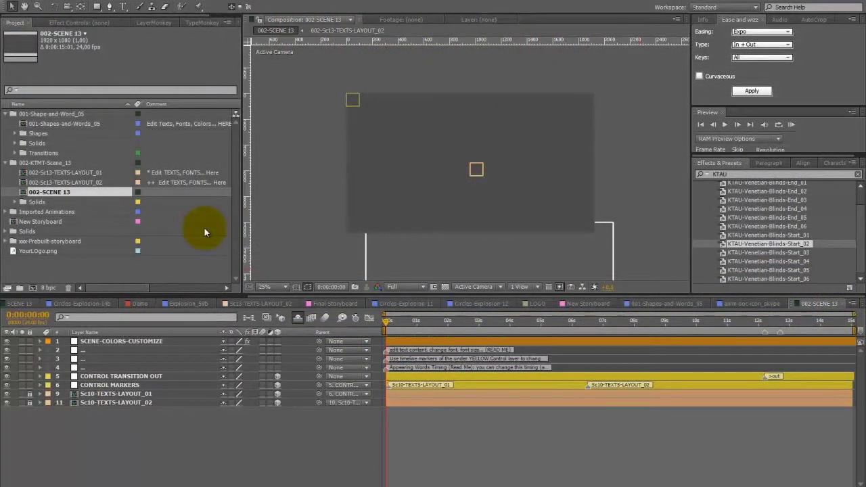
# Show the shy layers in 002-SCENE 13 and hide BG GUIDE Layer 2
pyautogui.click(158, 423)
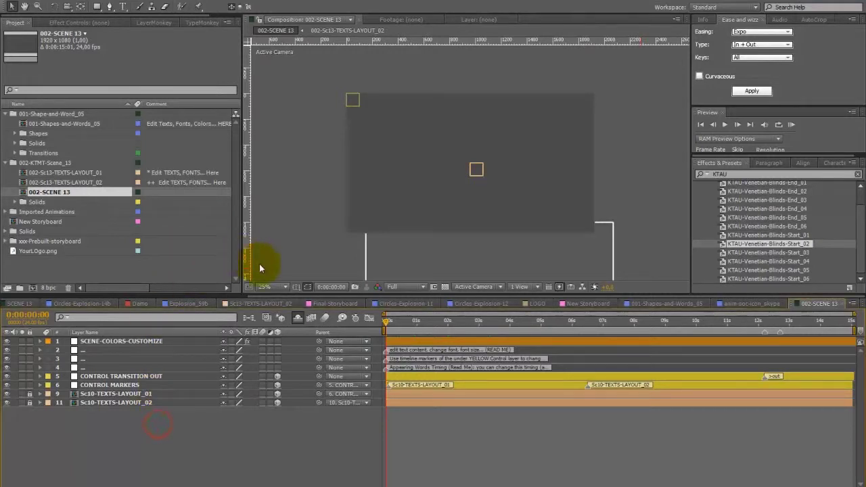
pyautogui.click(298, 318)
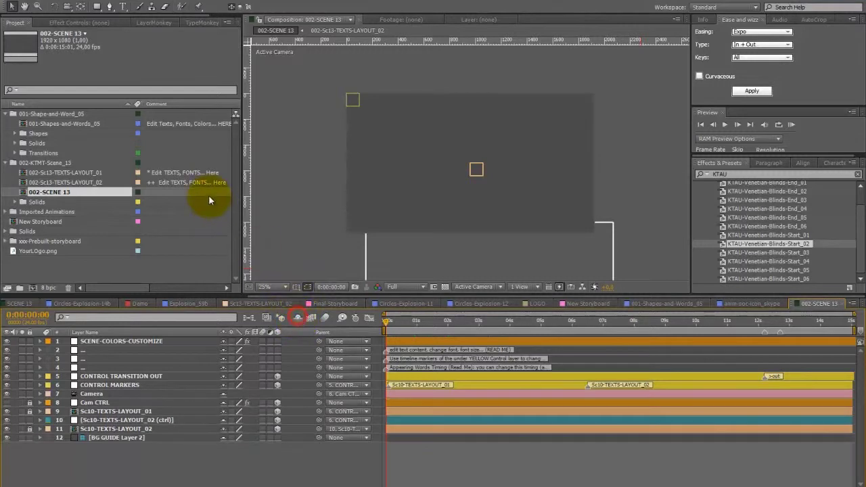
pyautogui.click(8, 438)
# Create a dark navy solid named BG below all layers in 002-SCENE 13 and check it at 0:00:02:21
pyautogui.click(97, 1)
pyautogui.moveTo(101, 6)
pyautogui.click(379, 15)
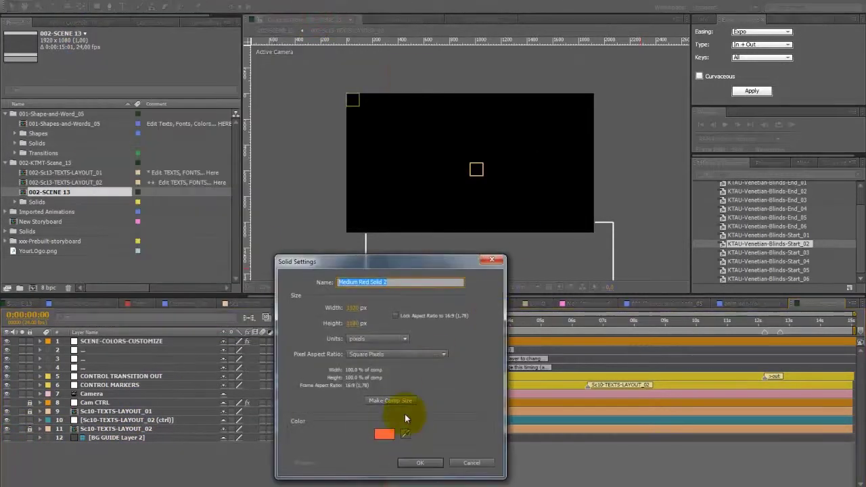
pyautogui.click(384, 434)
pyautogui.click(353, 294)
pyautogui.click(348, 320)
pyautogui.click(419, 462)
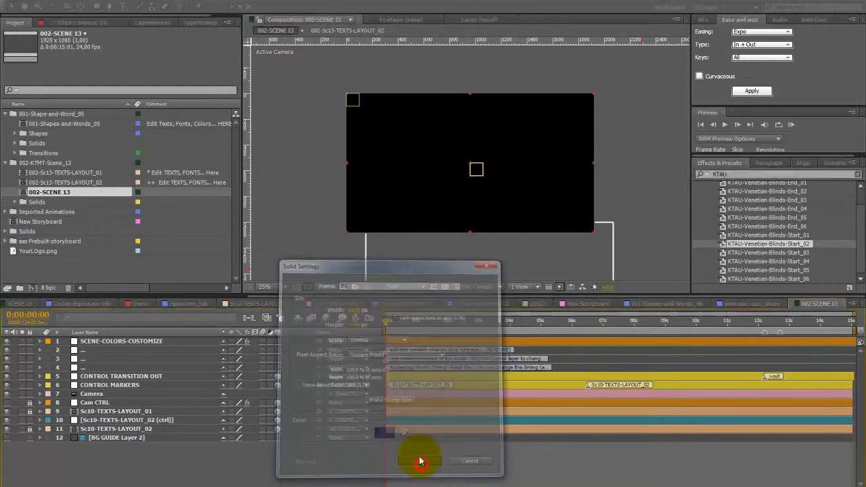
pyautogui.click(475, 320)
# Create a black composition-size solid named Vignette in 002-SCENE 13
pyautogui.click(97, 1)
pyautogui.moveTo(101, 6)
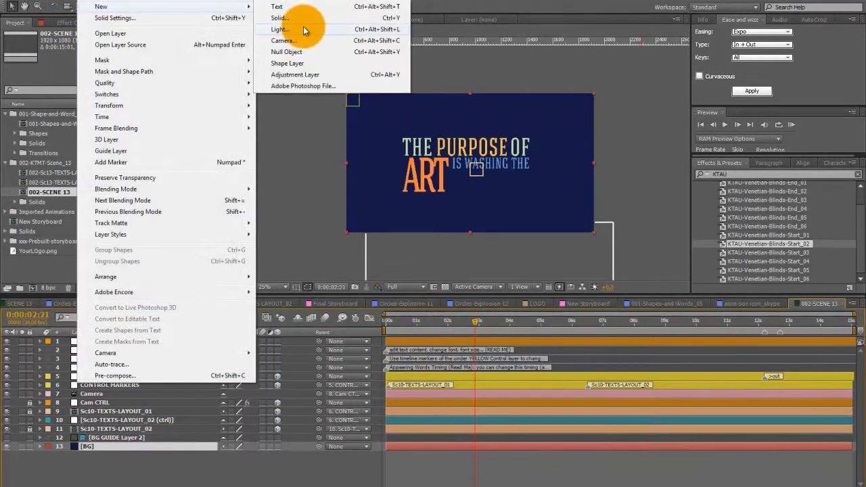
pyautogui.click(279, 18)
pyautogui.write('Vignette')
pyautogui.click(384, 433)
pyautogui.click(287, 248)
pyautogui.click(318, 332)
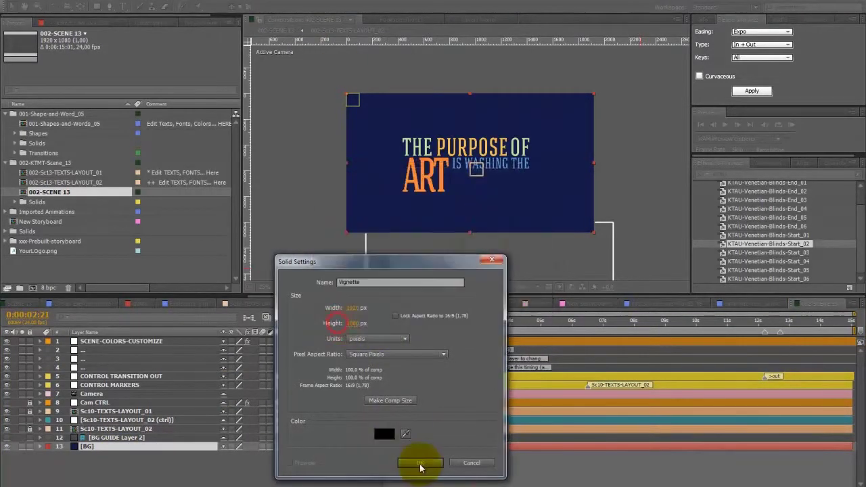
pyautogui.click(419, 462)
# Add a full-size elliptical mask to the Vignette layer, set to Subtract with a 360-pixel feather
pyautogui.click(98, 6)
pyautogui.click(128, 18)
pyautogui.doubleClick(98, 6)
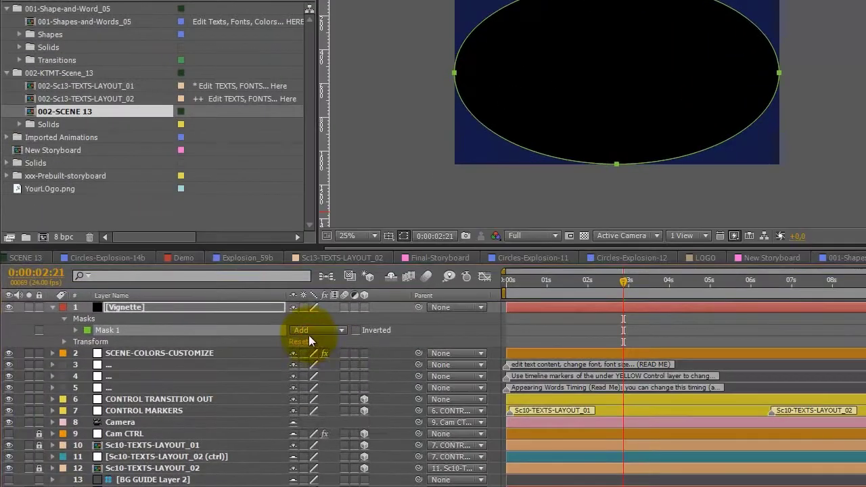
pyautogui.click(318, 330)
pyautogui.click(308, 341)
pyautogui.click(75, 330)
pyautogui.click(309, 354)
pyautogui.write('360,0,360,0 pixels')
pyautogui.press('Return')
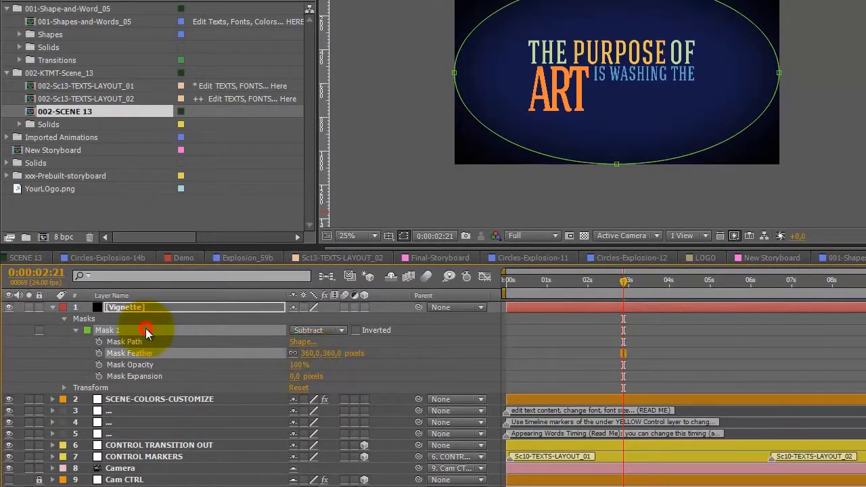
# Enlarge the vignette's elliptical mask beyond the frame edges and place the Vignette layer directly above BG
pyautogui.click(124, 329)
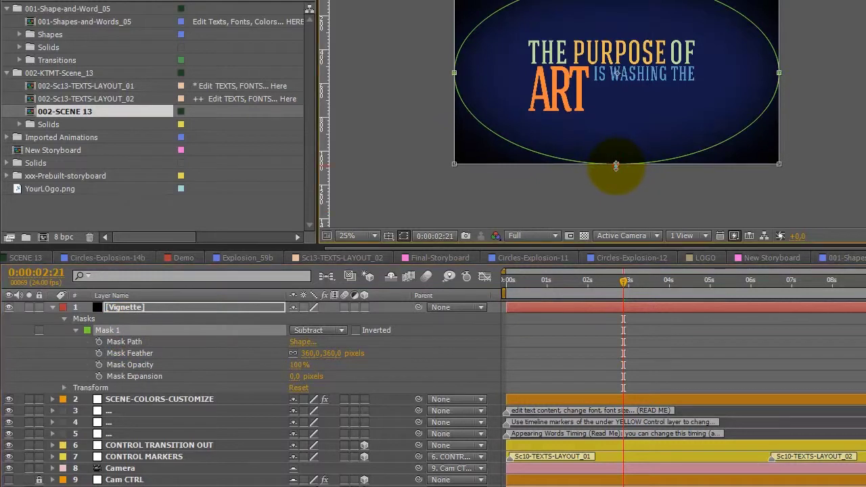
pyautogui.moveTo(616, 166); pyautogui.dragTo(611, 193)
pyautogui.moveTo(453, 72); pyautogui.dragTo(432, 72)
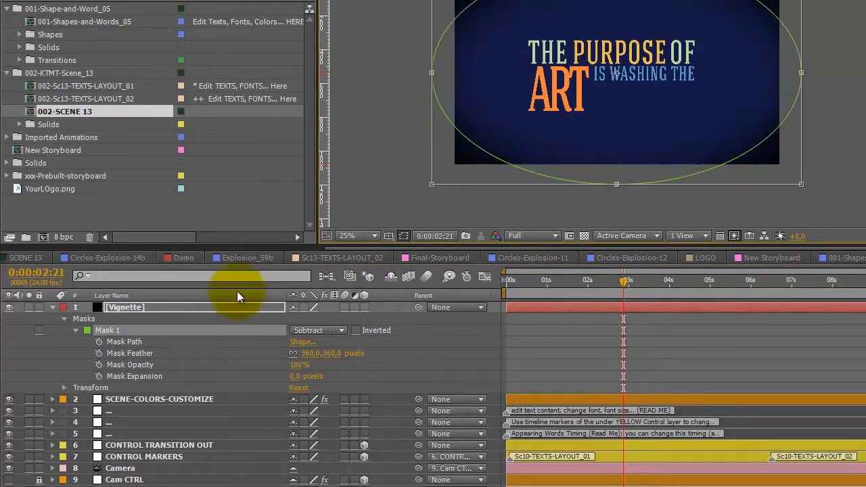
pyautogui.moveTo(121, 308); pyautogui.dragTo(145, 464)
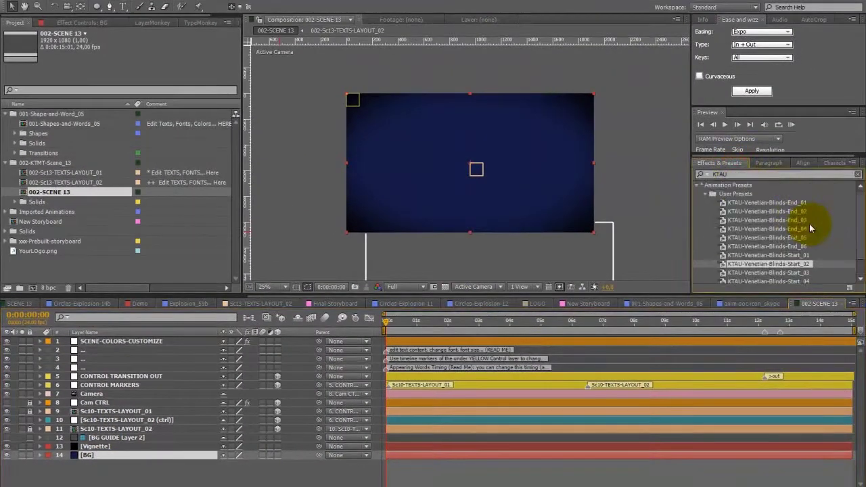
# Apply the KTAU-Venetian-Blinds-Start_04 preset to the BG and Vignette layers at 0:00:00:00 and reveal the Vignette keyframes
pyautogui.scroll(-2, 809, 228)
pyautogui.moveTo(785, 261); pyautogui.dragTo(120, 455)
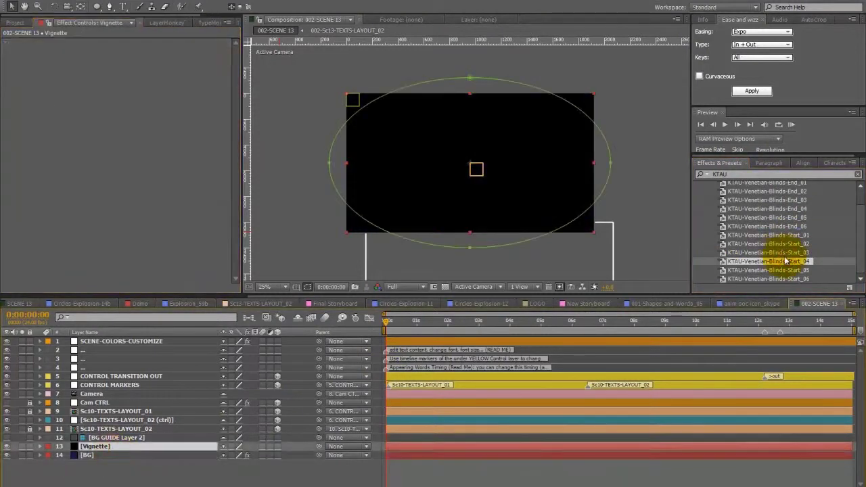
pyautogui.moveTo(785, 261); pyautogui.dragTo(131, 443)
pyautogui.press('u')
# Add a composition marker with the comment "<IN" at 0:00:00:12 in 002-SCENE 13
pyautogui.click(402, 322)
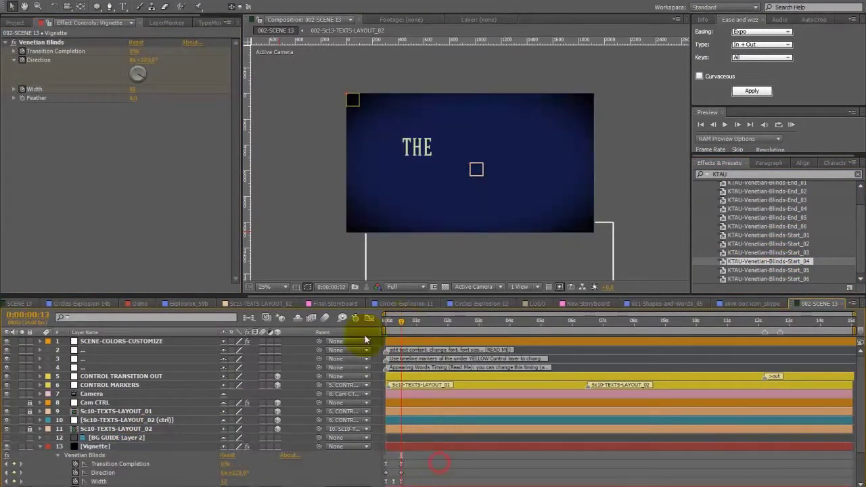
pyautogui.click(97, 2)
pyautogui.click(128, 163)
pyautogui.rightClick(401, 332)
pyautogui.click(443, 342)
pyautogui.write('<IN')
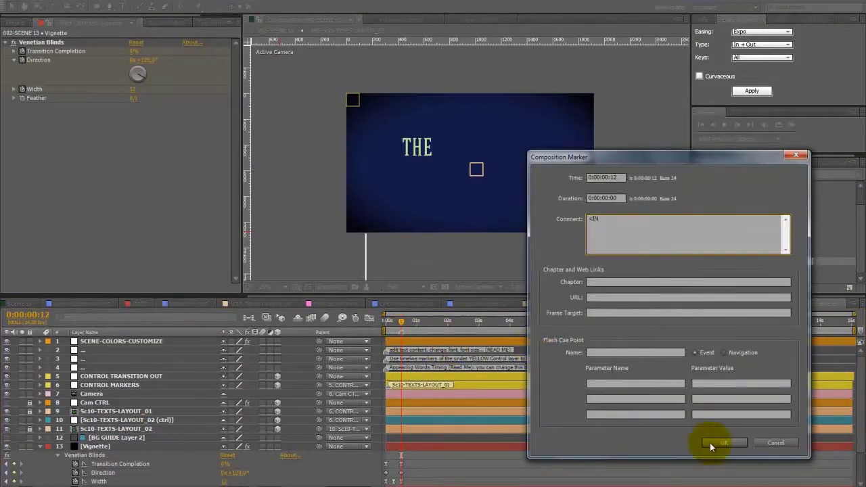
pyautogui.click(709, 442)
# Open the 002-Sc13-TEXTS-LAYOUT_01 and 002-Sc13-TEXTS-LAYOUT_02 compositions
pyautogui.hotkey('ctrl', '0')
pyautogui.click(83, 182)
pyautogui.keyDown('shift'); pyautogui.click(84, 174); pyautogui.keyUp('shift')
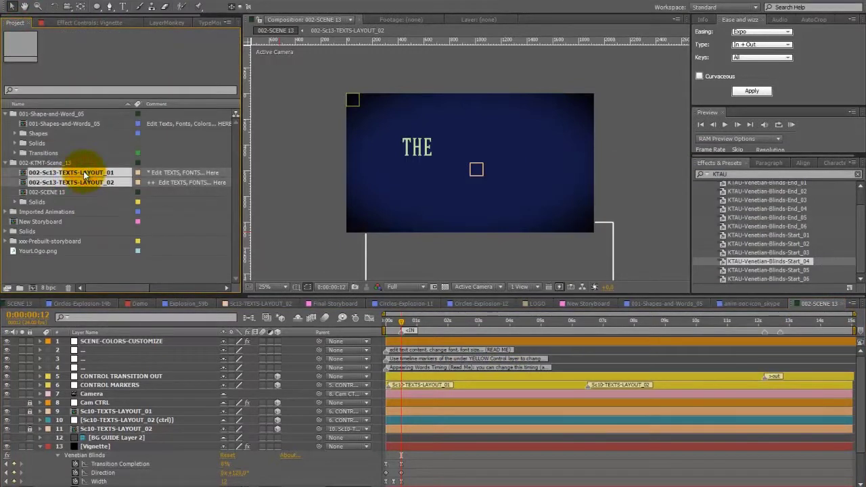
pyautogui.doubleClick(84, 173)
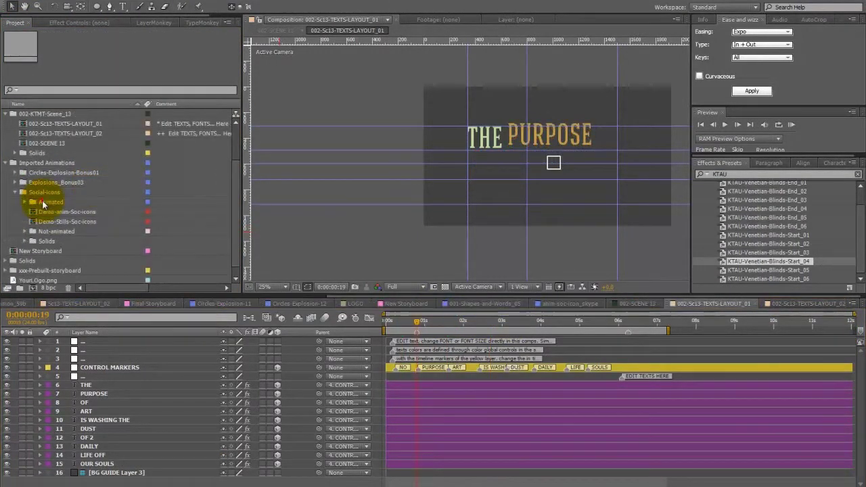
# Add the non-animated soc-icon_behance above the THE layer from 0:00:00:19, scale it to 40% and place it over the word THE
pyautogui.click(44, 203)
pyautogui.click(45, 233)
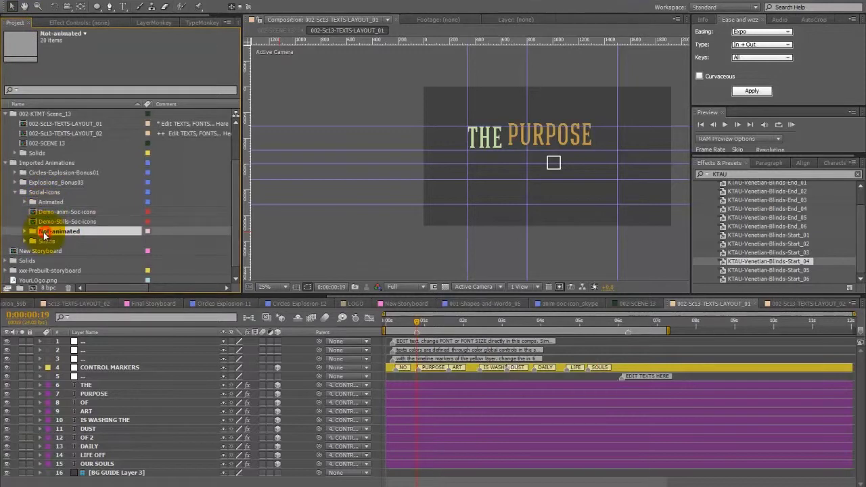
pyautogui.doubleClick(44, 232)
pyautogui.moveTo(65, 126); pyautogui.dragTo(416, 380)
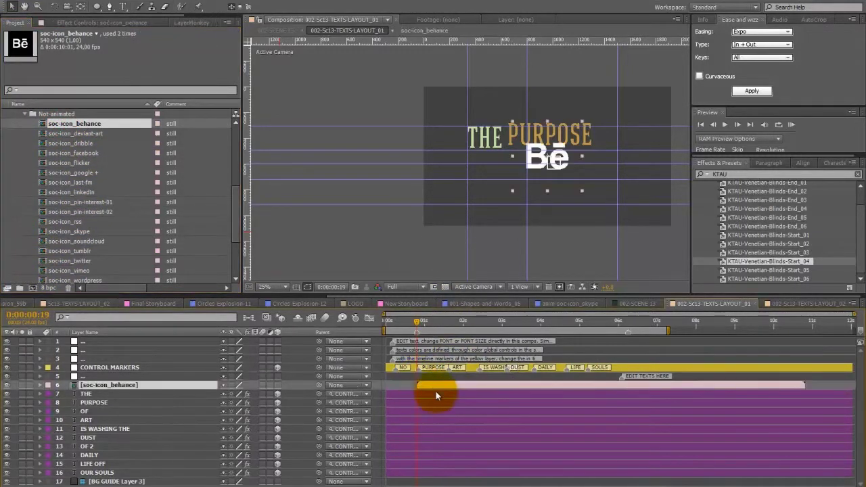
pyautogui.press('s')
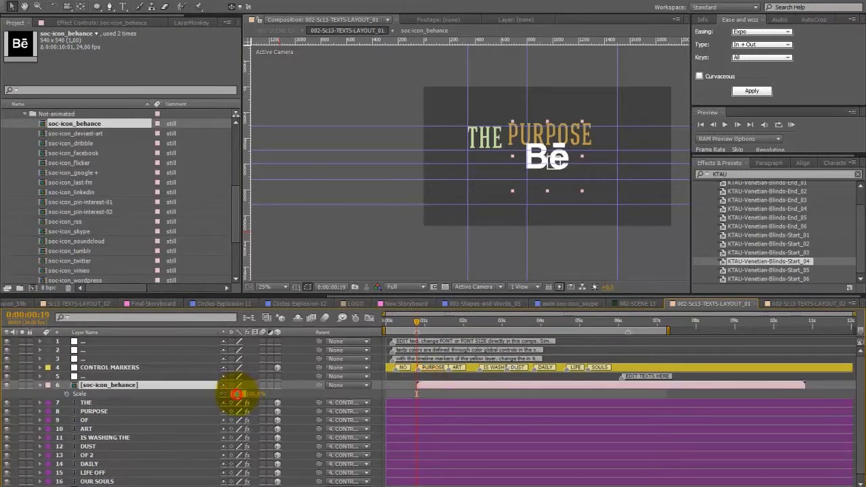
pyautogui.moveTo(236, 399); pyautogui.dragTo(237, 399)
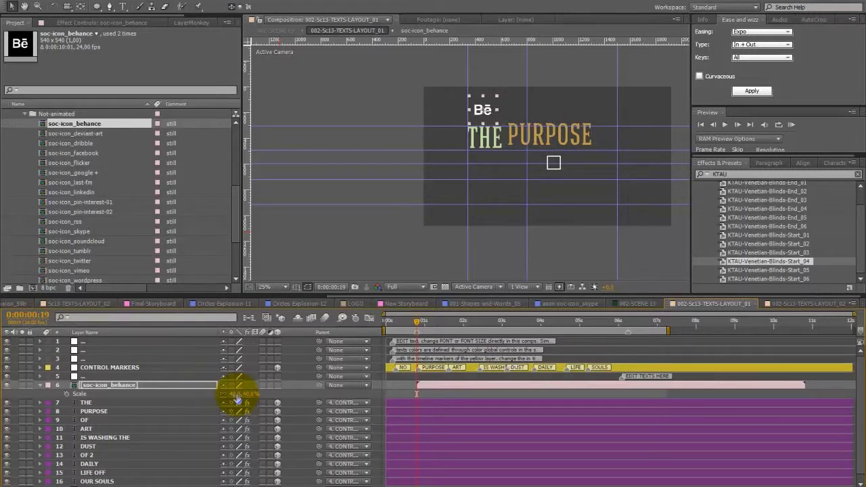
# Apply the KTAU-Venetian-Blinds-Start_04 preset to soc-icon_behance and compress its keyframes to end at 0:00:01:01
pyautogui.moveTo(860, 225)
pyautogui.mouseDown()
pyautogui.moveTo(860, 202)
pyautogui.moveTo(861, 215)
pyautogui.mouseUp()
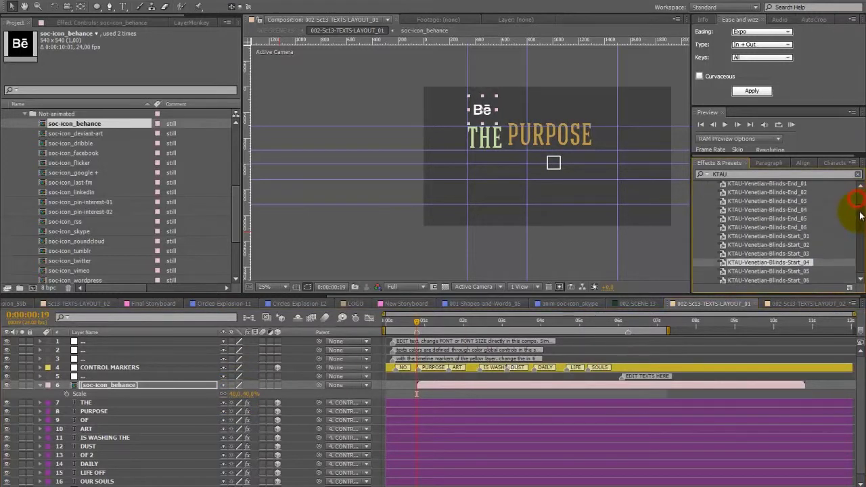
pyautogui.moveTo(788, 262); pyautogui.dragTo(130, 383)
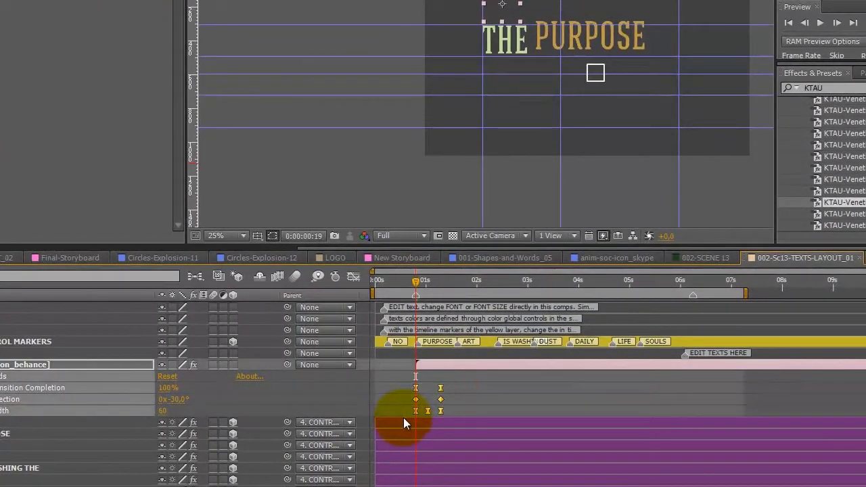
pyautogui.moveTo(452, 416); pyautogui.dragTo(428, 390)
pyautogui.click(448, 387)
pyautogui.click(434, 279)
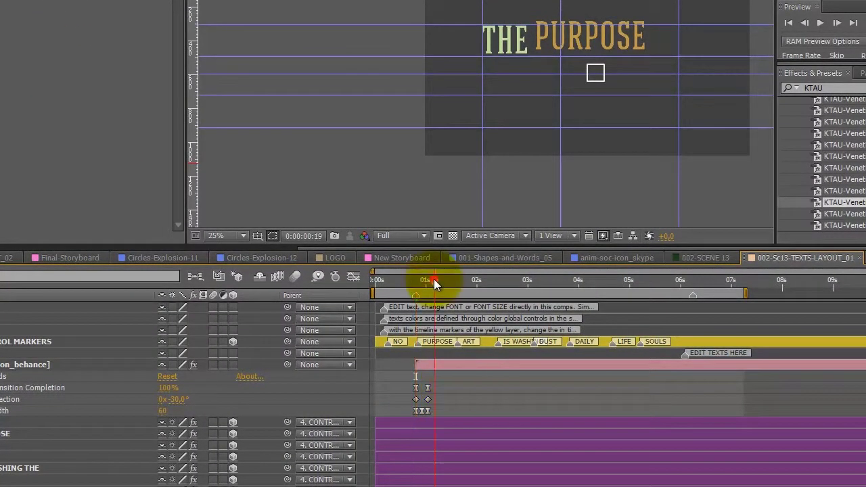
pyautogui.moveTo(433, 279); pyautogui.dragTo(428, 286)
# Duplicate the soc-icon_behance layer four times and spread the copies in an even row above THE PURPOSE OF
pyautogui.click(42, 365)
pyautogui.hotkey('ctrl', 'd')
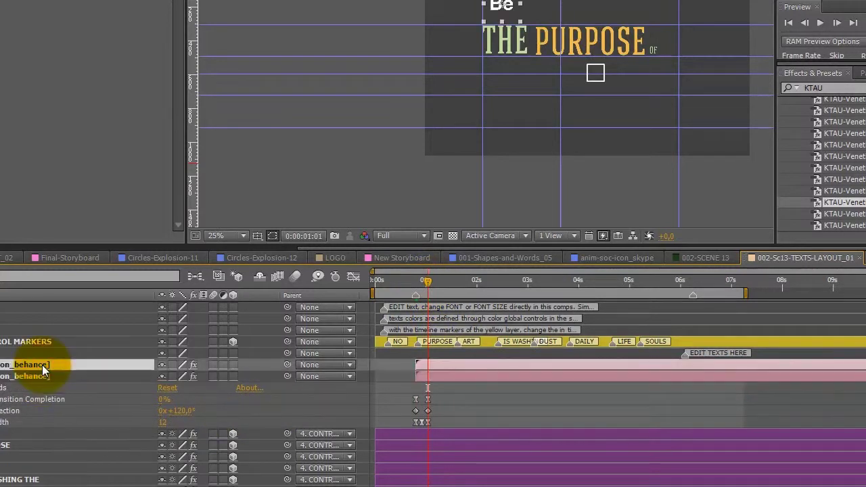
pyautogui.hotkey('ctrl', 'd')
pyautogui.hotkey('ctrl', 'd')
pyautogui.hotkey('ctrl', 'd')
pyautogui.keyDown('shift'); pyautogui.click(43, 398); pyautogui.keyUp('shift')
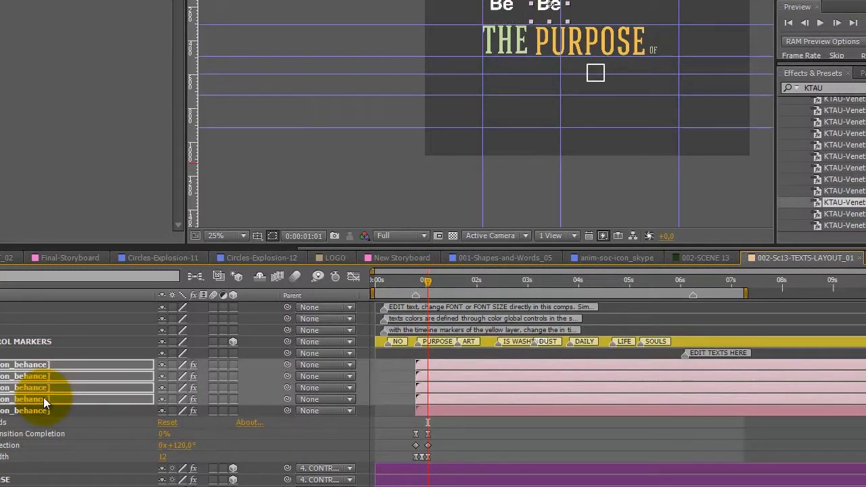
pyautogui.keyDown('ctrl'); pyautogui.click(44, 398); pyautogui.keyUp('ctrl')
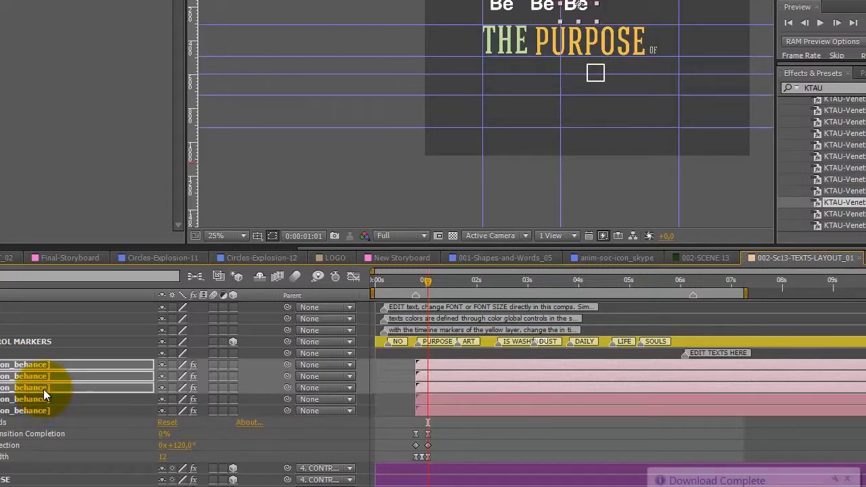
pyautogui.keyDown('ctrl'); pyautogui.click(43, 388); pyautogui.keyUp('ctrl')
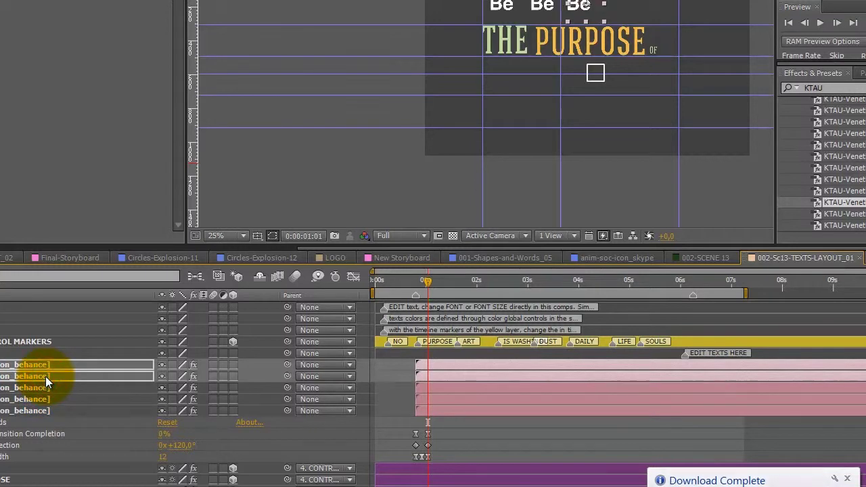
pyautogui.keyDown('ctrl'); pyautogui.click(45, 376); pyautogui.keyUp('ctrl')
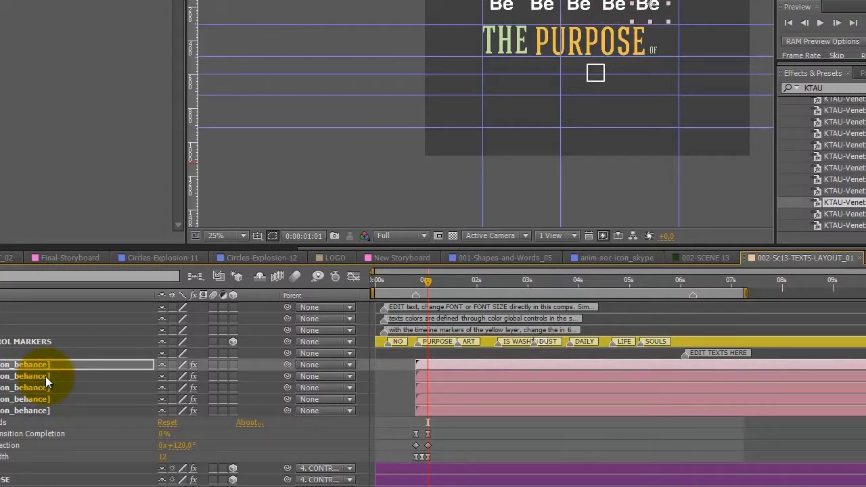
# Replace the four duplicated behance icons, in row order, with the non-animated dribble, facebook, skype and twitter icons
pyautogui.click(500, 445)
pyautogui.click(566, 283)
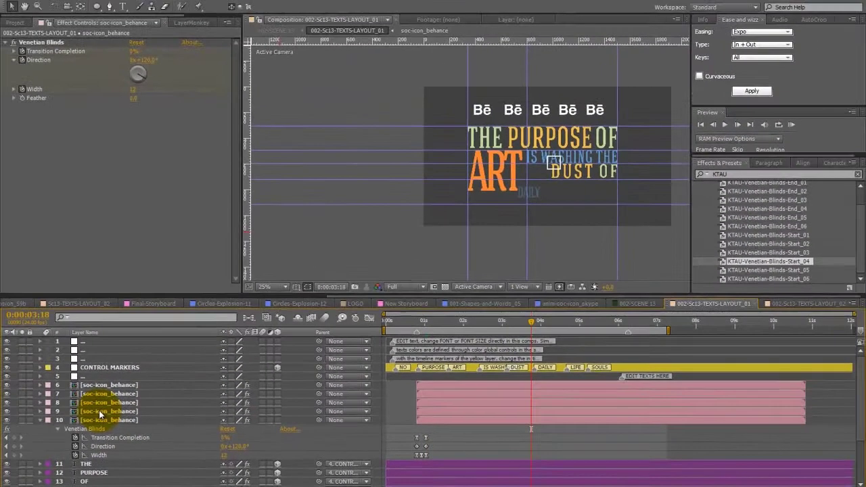
pyautogui.click(99, 410)
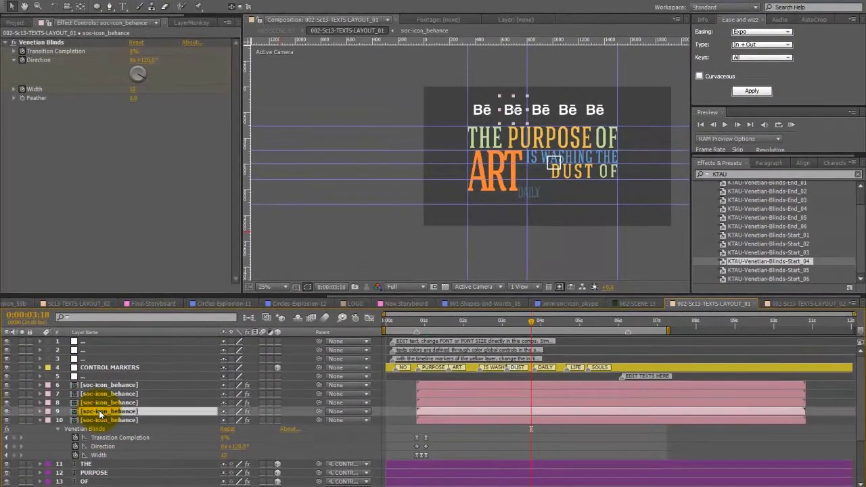
pyautogui.click(16, 23)
pyautogui.moveTo(79, 143); pyautogui.dragTo(108, 411)
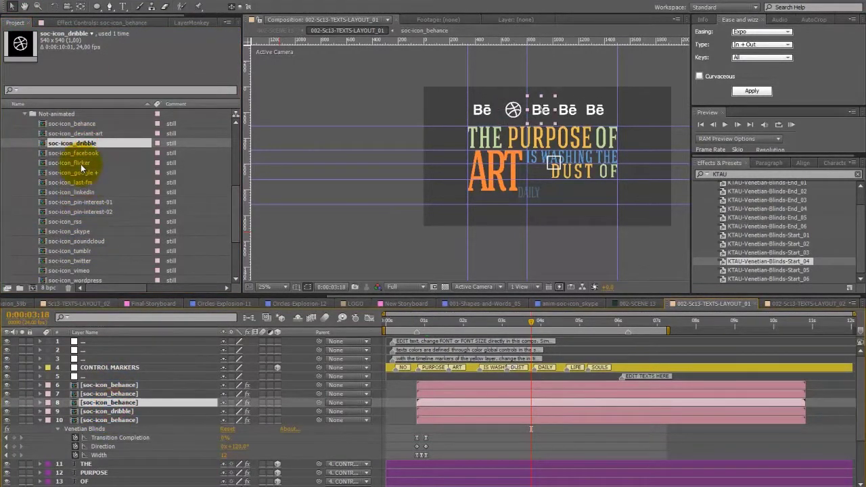
pyautogui.moveTo(77, 153); pyautogui.dragTo(110, 406)
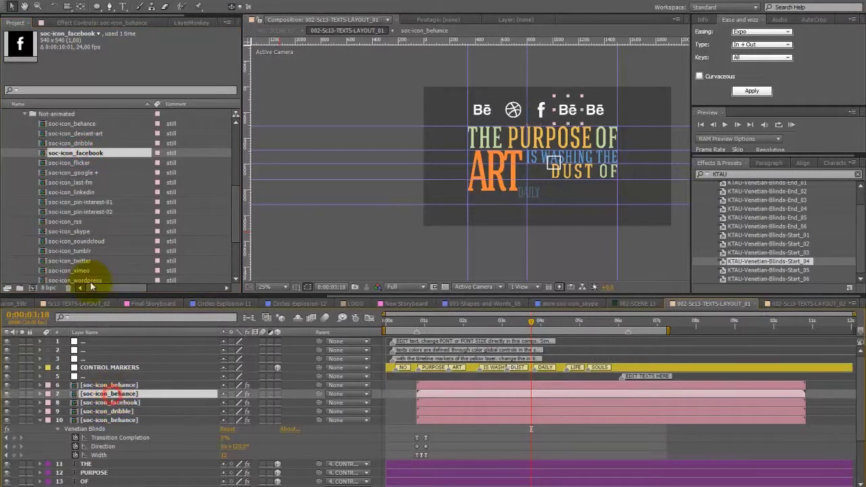
pyautogui.moveTo(73, 231); pyautogui.dragTo(102, 394)
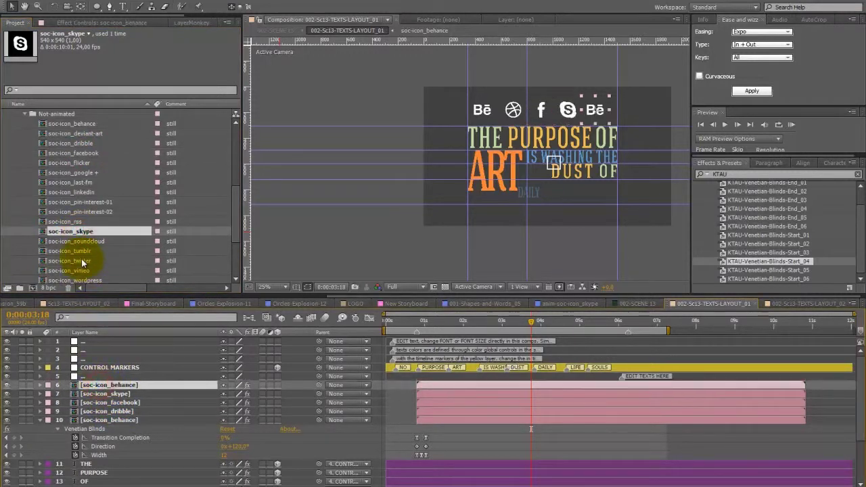
pyautogui.moveTo(73, 260); pyautogui.dragTo(102, 387)
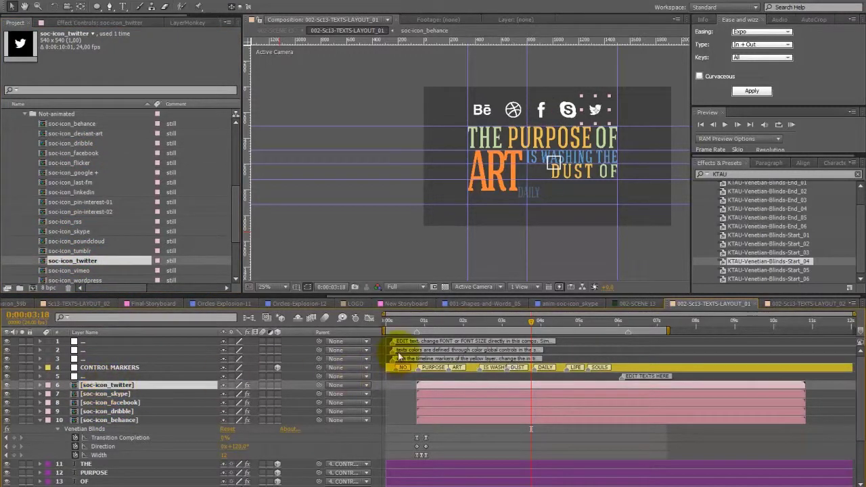
# Reveal the Venetian Blinds keyframes of all five icon layers and delay every icon except behance by a few frames
pyautogui.click(416, 322)
pyautogui.keyDown('shift'); pyautogui.click(133, 420); pyautogui.keyUp('shift')
pyautogui.press('e')
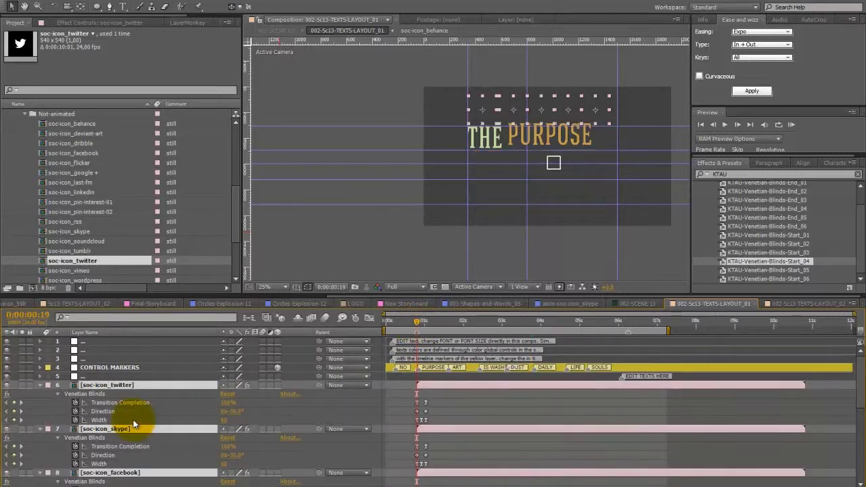
pyautogui.scroll(-5, 418, 387)
pyautogui.keyDown('ctrl'); pyautogui.click(149, 428); pyautogui.keyUp('ctrl')
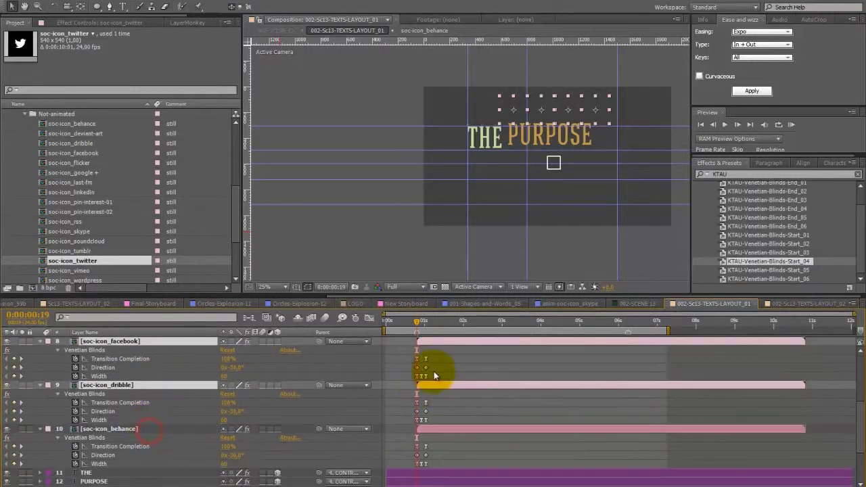
pyautogui.moveTo(440, 388); pyautogui.dragTo(443, 389)
pyautogui.scroll(2, 182, 391)
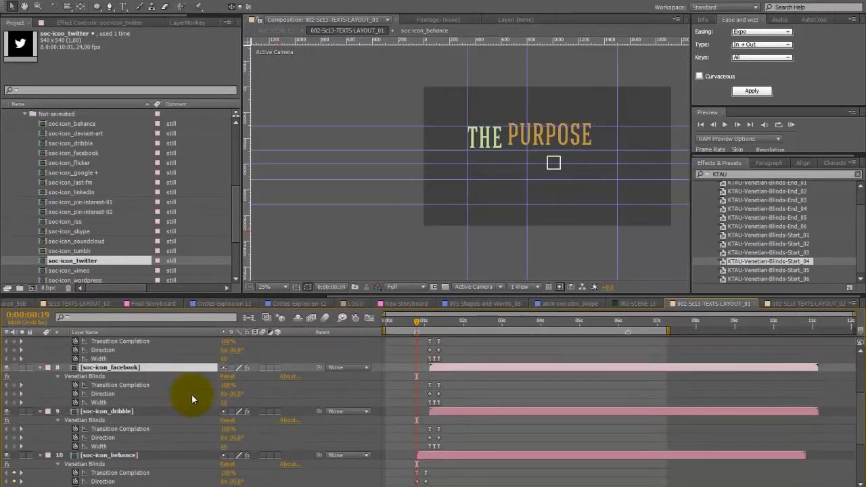
# Stagger the icon layers so facebook starts at 0:00:01:09, skype at 0:00:01:15 and twitter at 0:00:01:21
pyautogui.click(439, 319)
pyautogui.press('[')
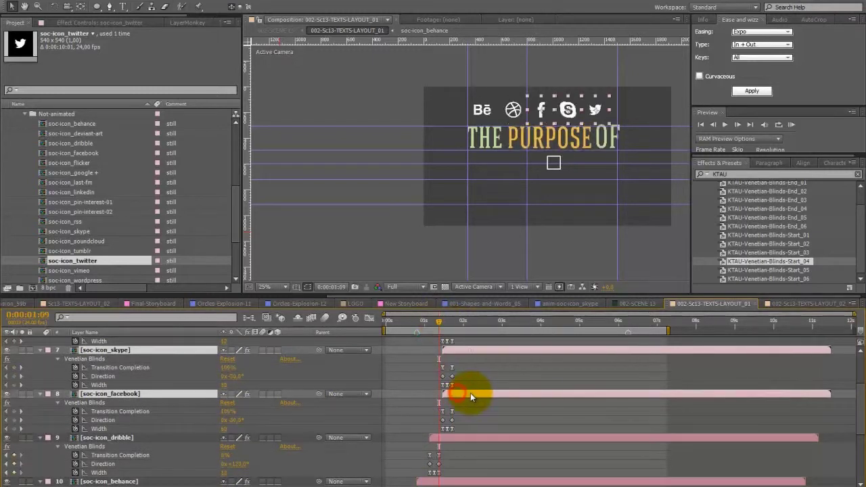
pyautogui.keyDown('ctrl'); pyautogui.click(193, 391); pyautogui.keyUp('ctrl')
pyautogui.scroll(2, 203, 384)
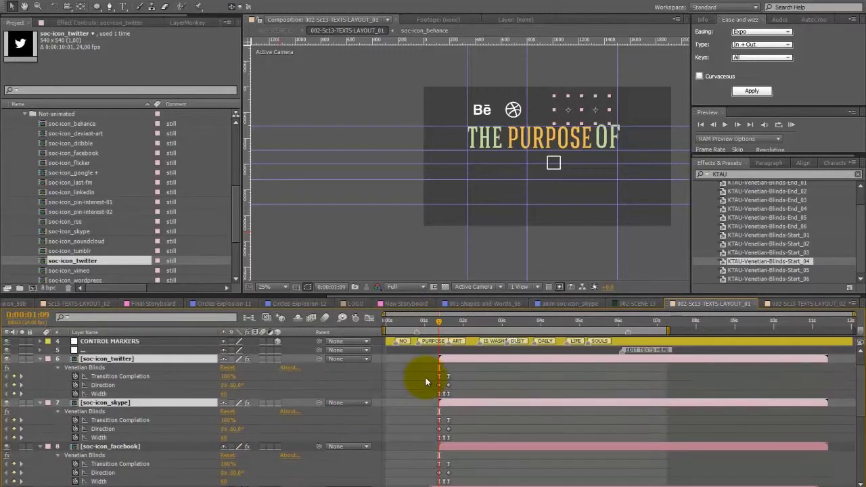
pyautogui.click(445, 324)
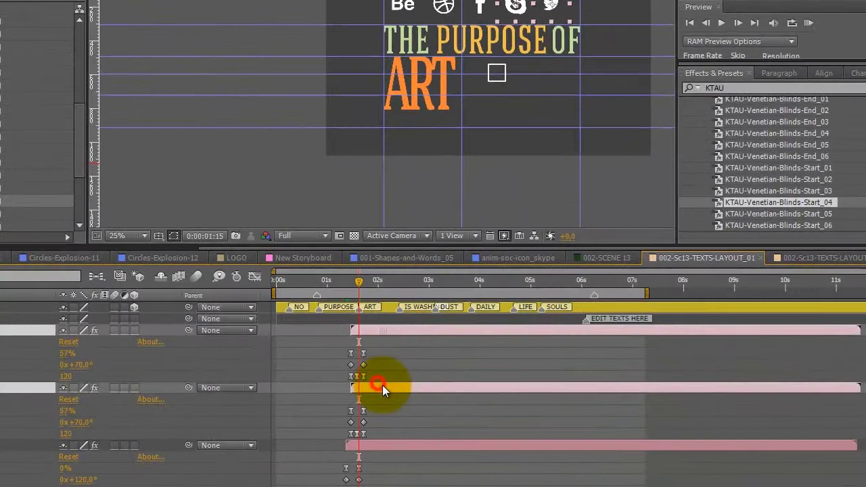
pyautogui.moveTo(382, 389); pyautogui.dragTo(391, 388)
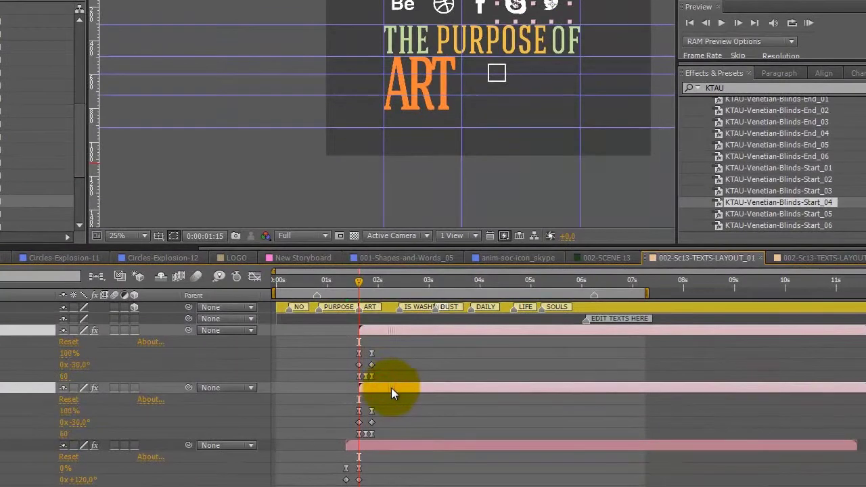
pyautogui.click(373, 283)
pyautogui.keyDown('ctrl'); pyautogui.click(42, 387); pyautogui.keyUp('ctrl')
pyautogui.moveTo(383, 329); pyautogui.dragTo(390, 331)
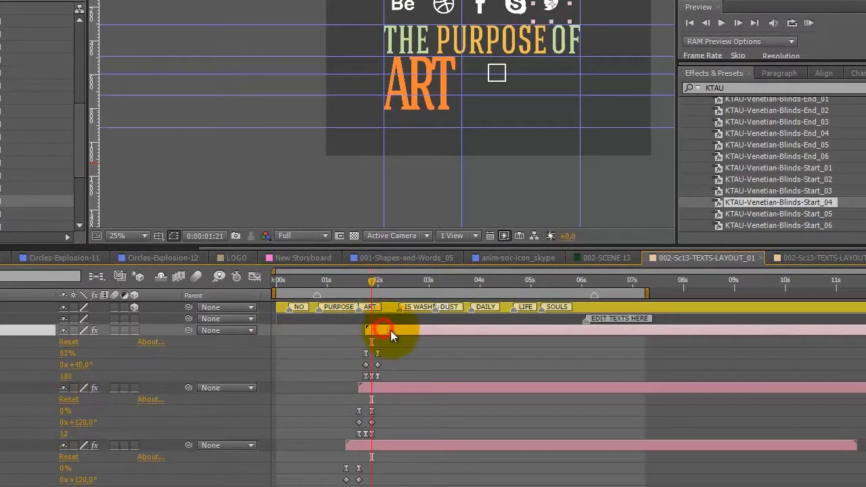
# Shorten the work area to end at about 3 seconds and preview the staggered icon animation
pyautogui.moveTo(646, 293); pyautogui.dragTo(446, 293)
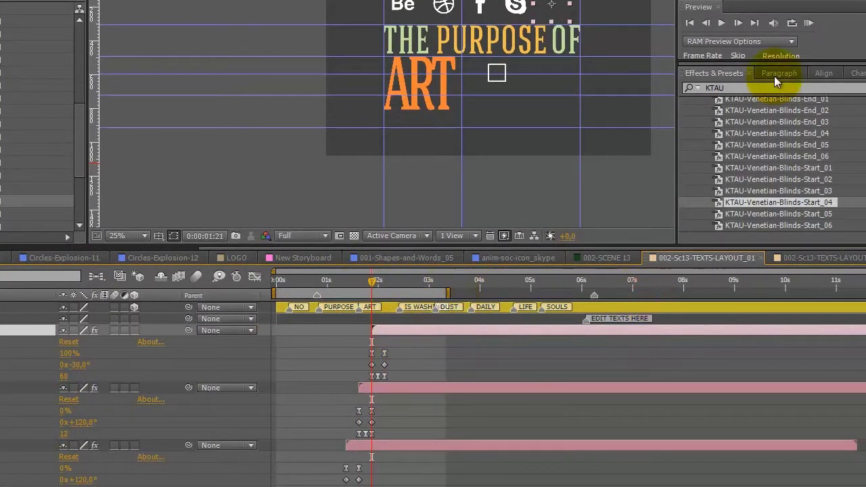
pyautogui.click(809, 23)
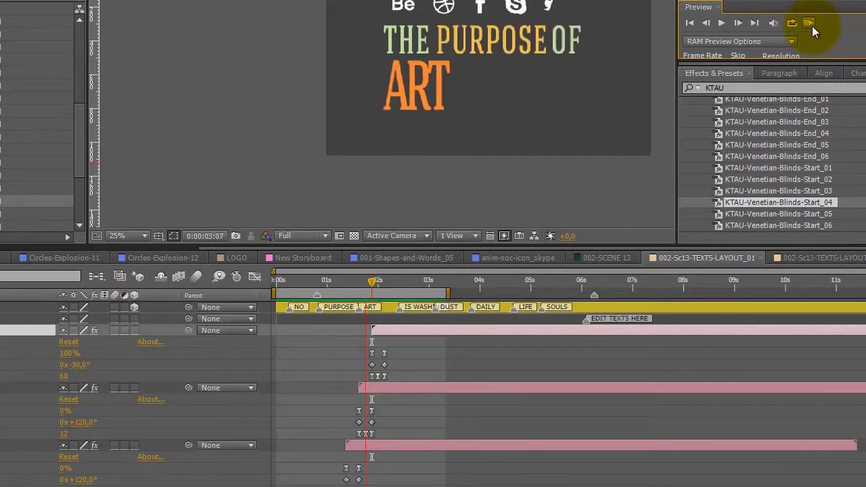
pyautogui.click(812, 27)
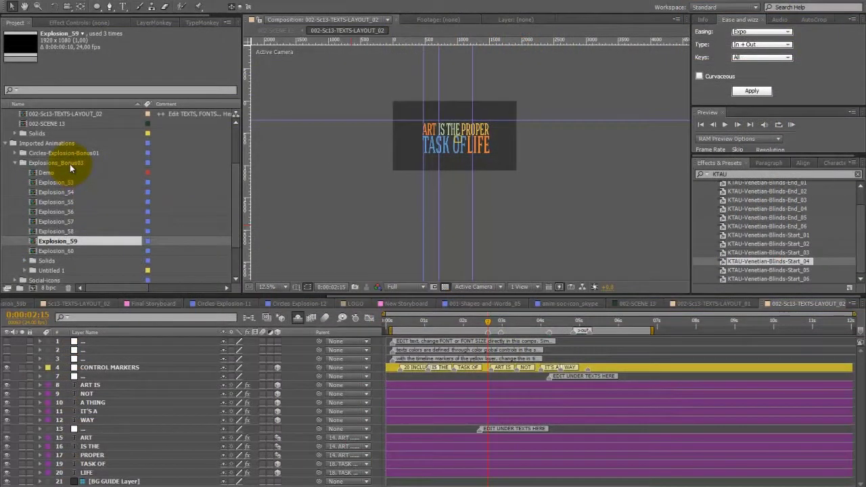
# In 002-Sc13-TEXTS-LAYOUT_02, add Explosion_59 above ART IS from 0:00:02:15, make it 3D and place it beside the word LIFE
pyautogui.click(70, 163)
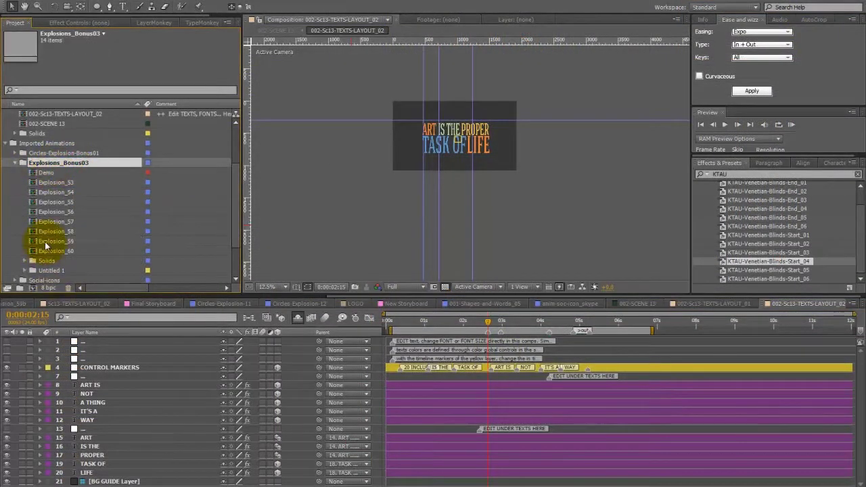
pyautogui.moveTo(44, 242); pyautogui.dragTo(488, 384)
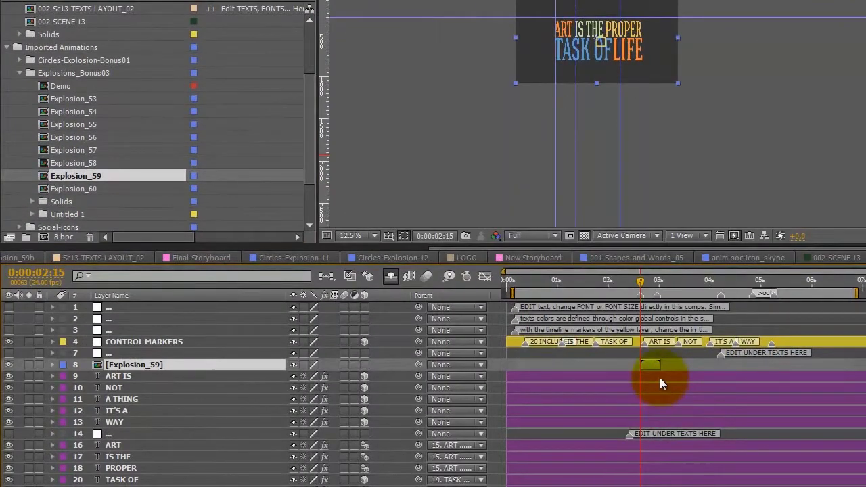
pyautogui.click(364, 365)
pyautogui.moveTo(648, 286); pyautogui.dragTo(649, 285)
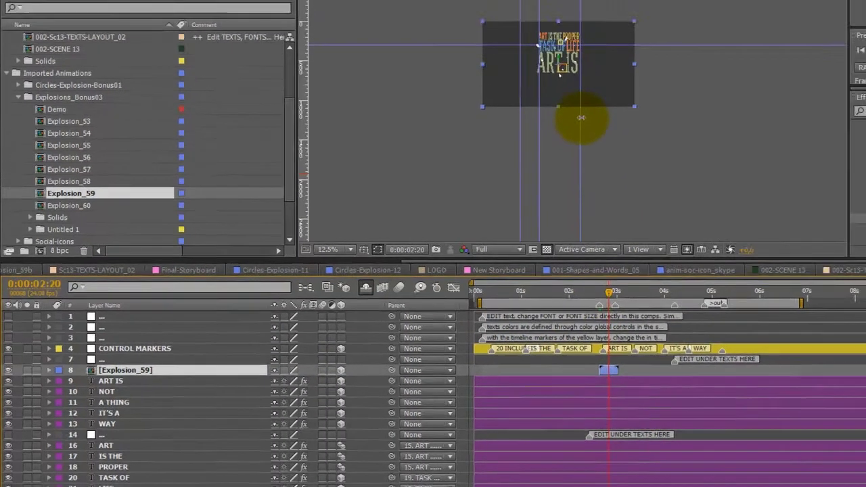
pyautogui.scroll(2, 619, 85)
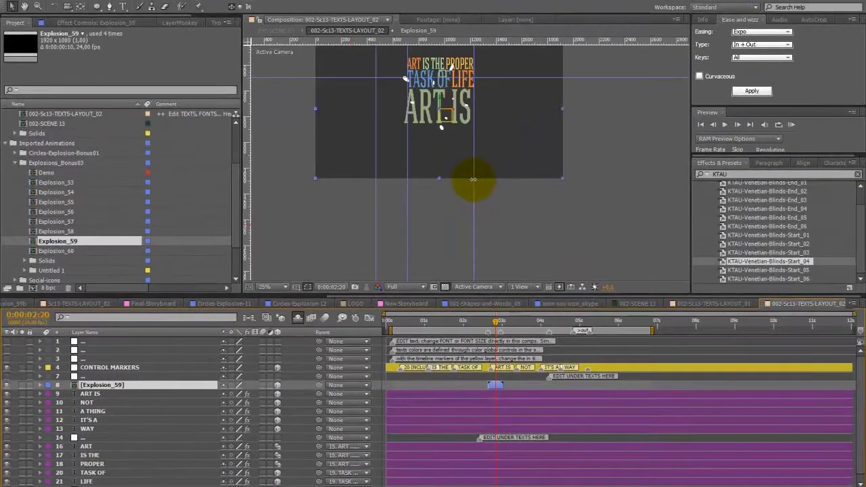
pyautogui.click(139, 388)
pyautogui.press('Return')
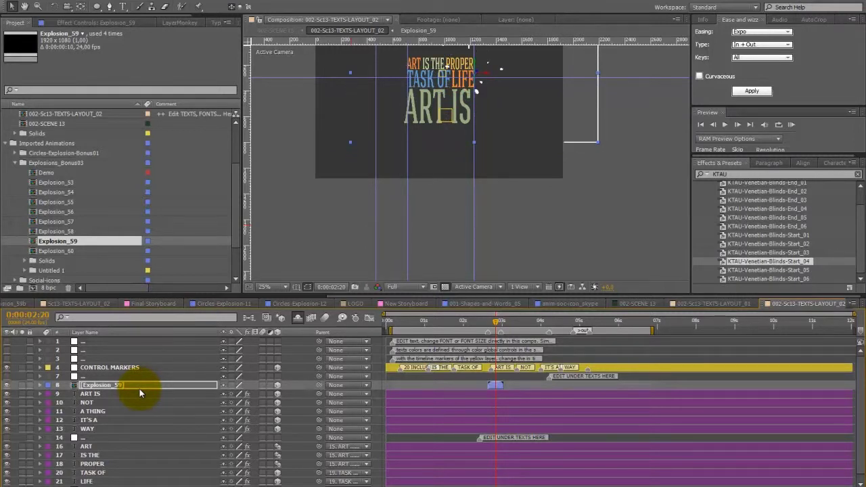
pyautogui.click(108, 392)
pyautogui.press('s')
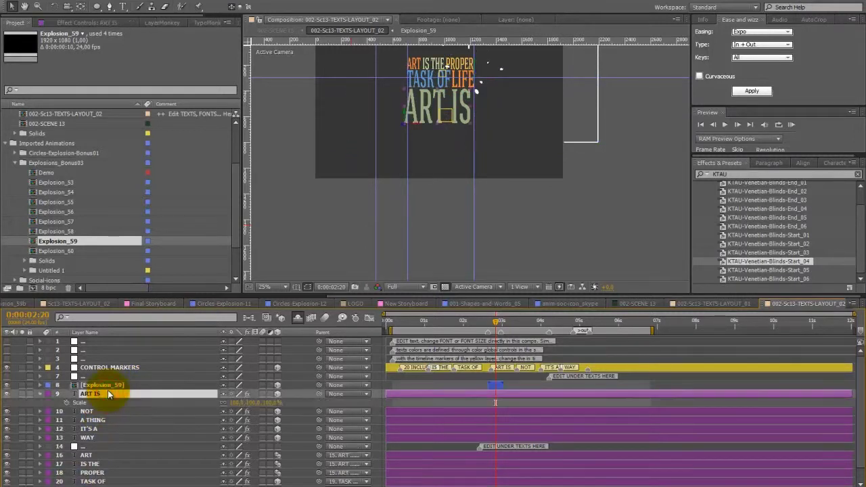
pyautogui.click(238, 402)
pyautogui.write('80')
pyautogui.press('Return')
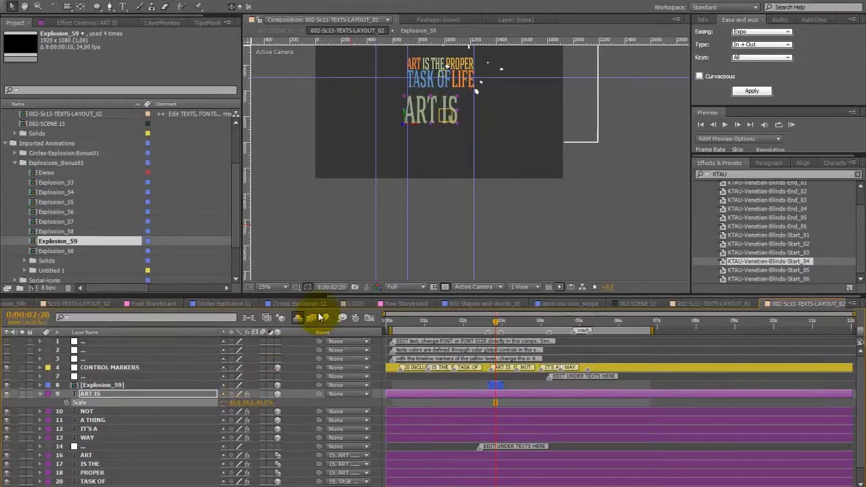
pyautogui.hotkey('alt', 'e')
pyautogui.press('Return')
# Scale the Explosion_59 layer to 80%
pyautogui.click(155, 385)
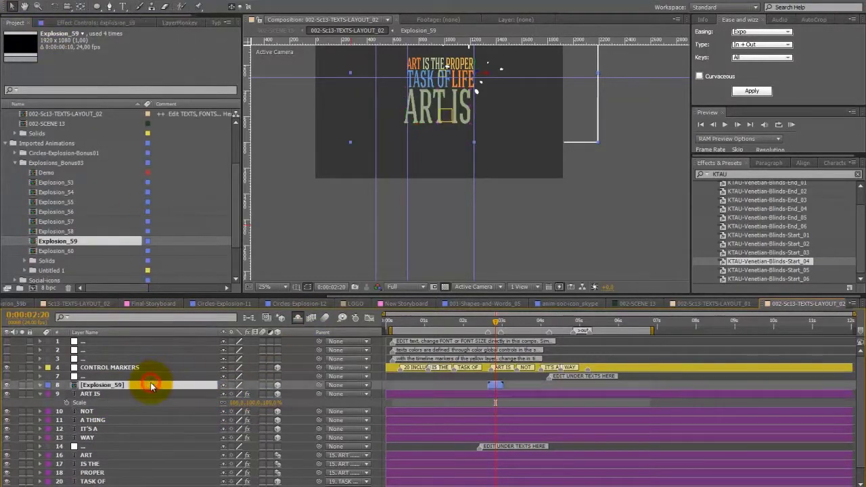
pyautogui.write('s')
pyautogui.write('80')
pyautogui.press('Return')
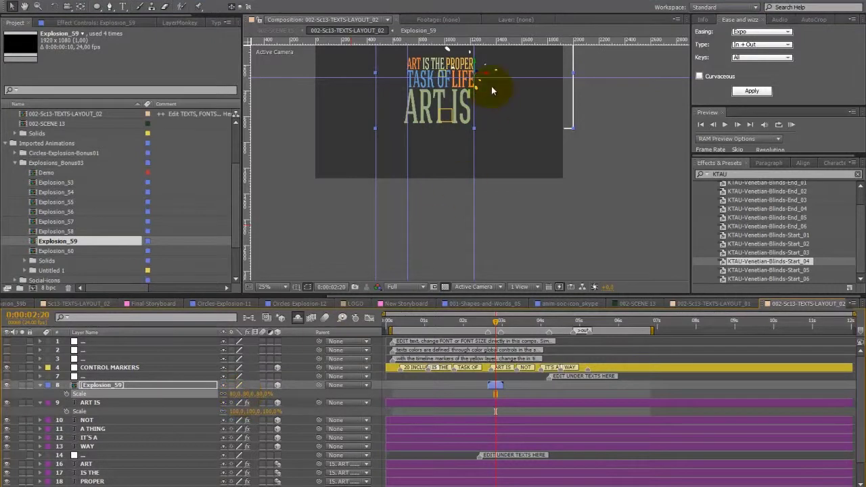
# Draw a rectangular mask on Explosion_59 from the top of the word IS to the text's right edge, extending below LIFE
pyautogui.moveTo(98, 8); pyautogui.dragTo(98, 9)
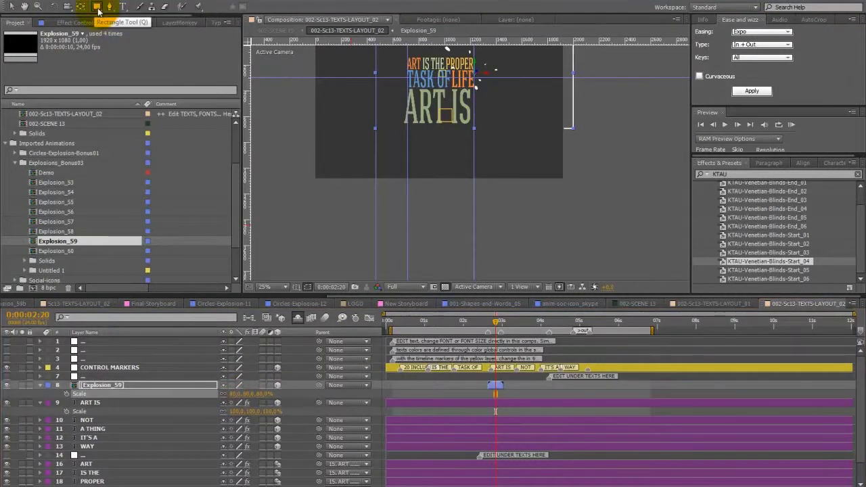
pyautogui.click(24, 7)
pyautogui.scroll(2, 433, 88)
pyautogui.moveTo(439, 95); pyautogui.dragTo(458, 140)
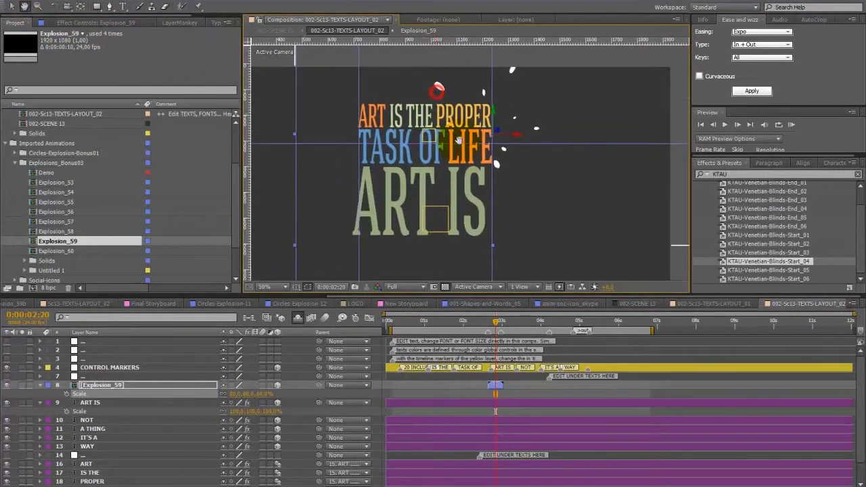
pyautogui.scroll(2, 459, 140)
pyautogui.click(96, 6)
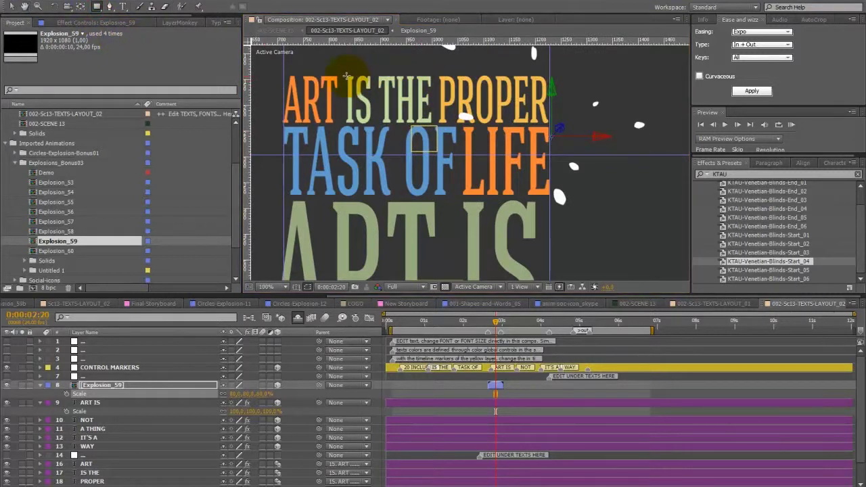
pyautogui.moveTo(346, 75); pyautogui.dragTo(547, 236)
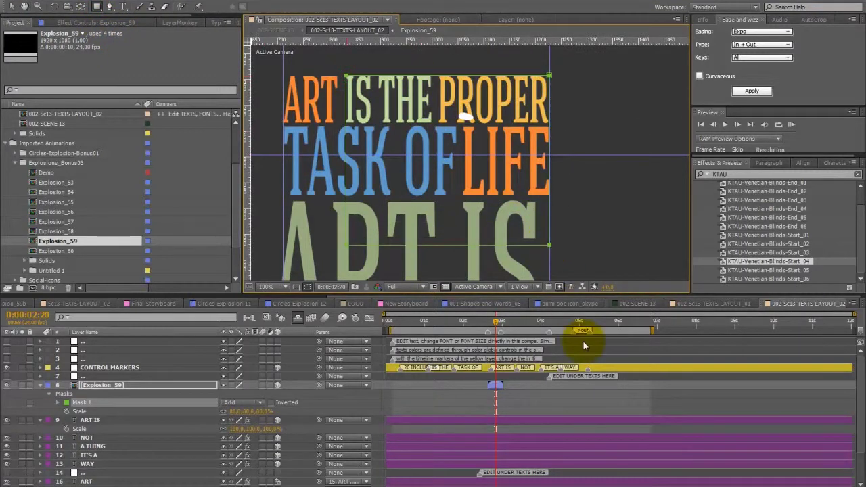
# Set the Explosion_59 mask to Subtract and add a Fill effect in the olive green of the ART IS text
pyautogui.click(237, 402)
pyautogui.click(234, 420)
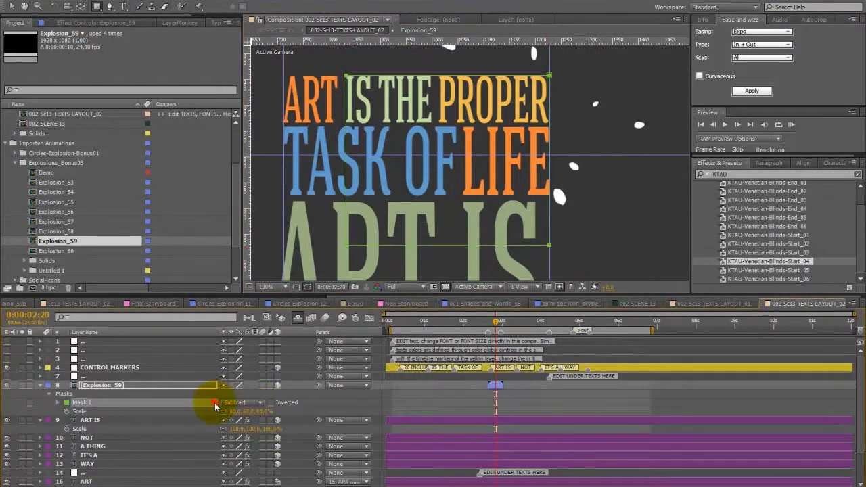
pyautogui.click(155, 385)
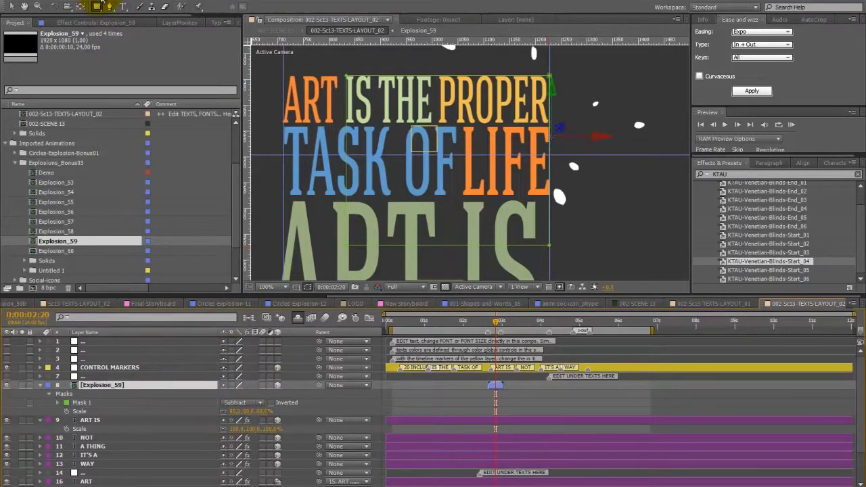
pyautogui.click(85, 3)
pyautogui.moveTo(194, 157)
pyautogui.click(313, 300)
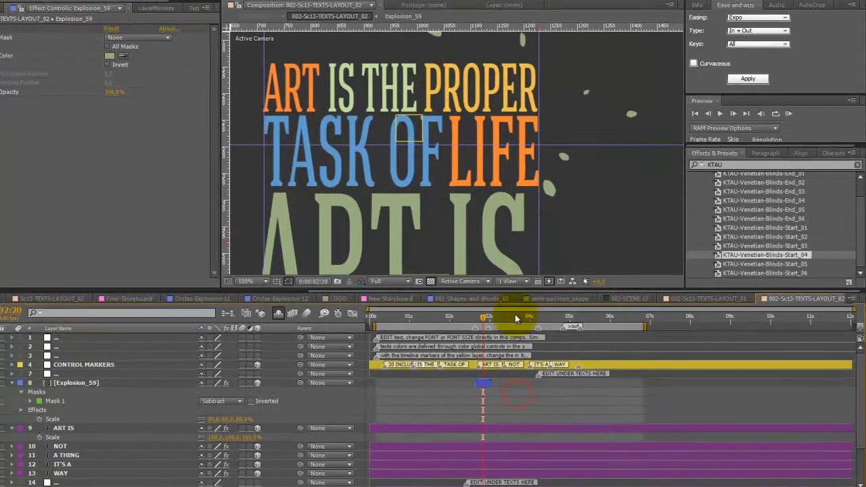
# Duplicate the Explosion_59 layer and shift the copy to start at about 0:00:04:05, under the IT'S A marker
pyautogui.click(548, 323)
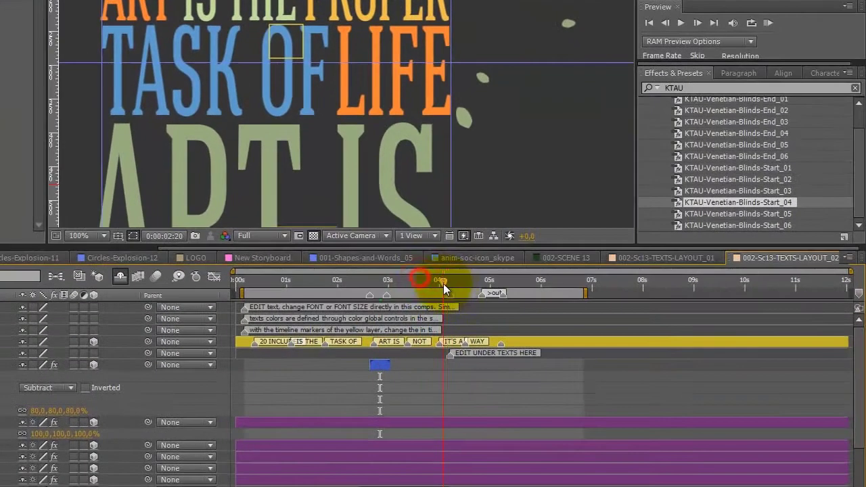
pyautogui.click(3, 365)
pyautogui.hotkey('ctrl', 'd')
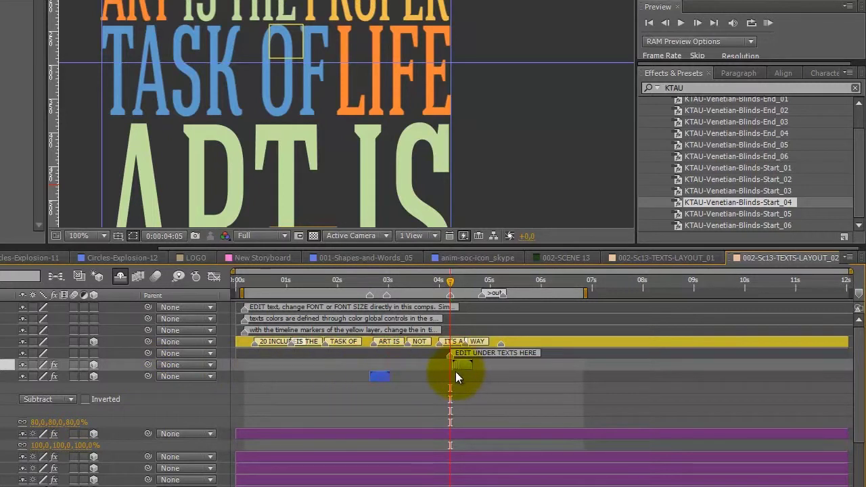
pyautogui.click(460, 279)
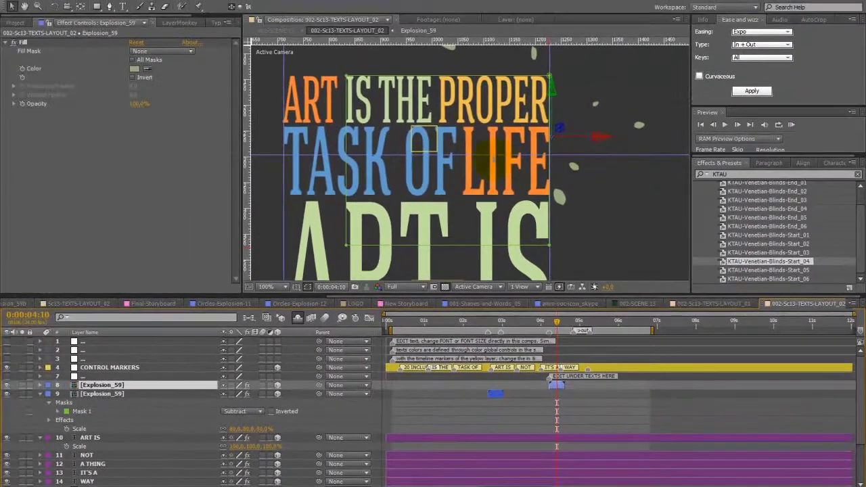
# Delete the mask from the duplicated Explosion_59 layer and show its rotation properties
pyautogui.scroll(-2, 492, 161)
pyautogui.press('r')
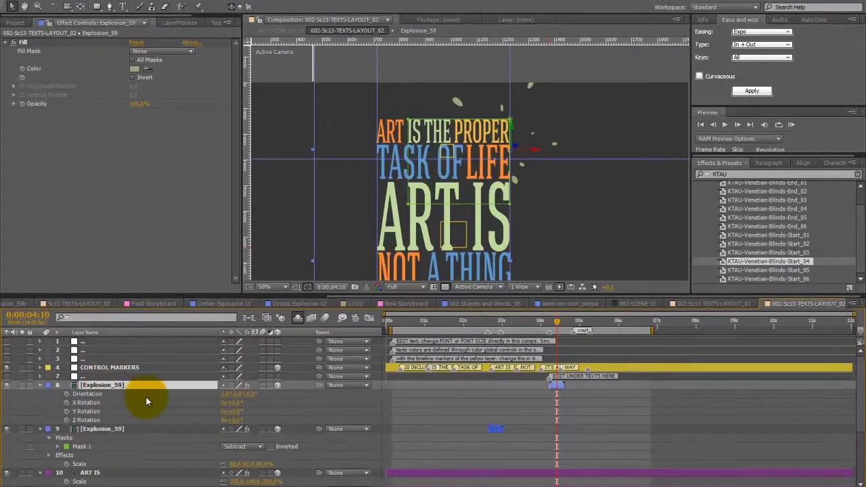
pyautogui.click(146, 393)
pyautogui.press('m')
pyautogui.click(144, 395)
pyautogui.press('Delete')
pyautogui.press('r')
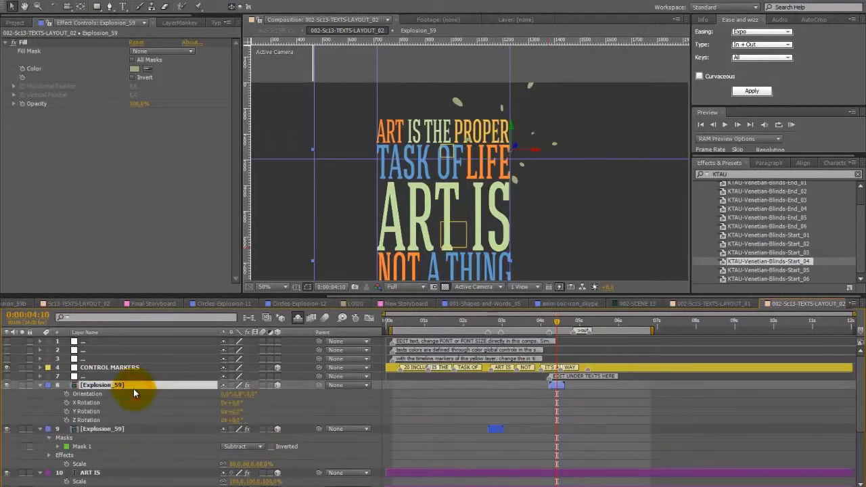
# Set the duplicate's Z Rotation to about -58° and move it to the left edge of the words ART and TASK
pyautogui.click(233, 420)
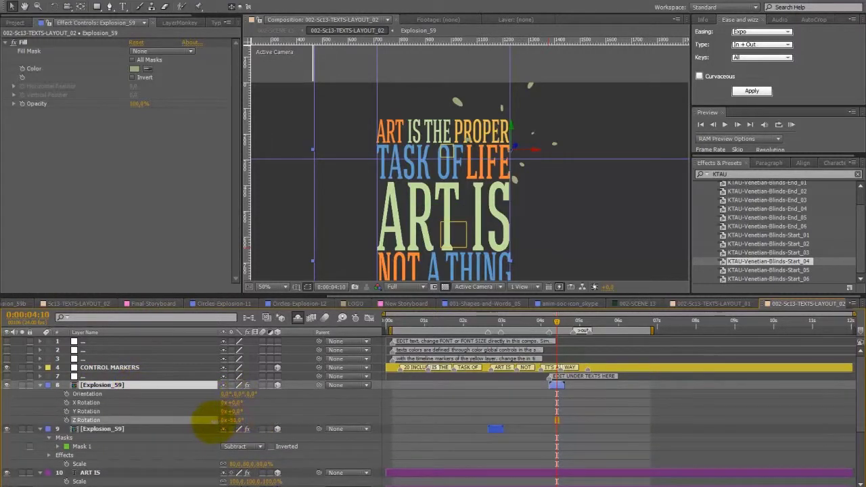
pyautogui.press('Return')
pyautogui.click(150, 389)
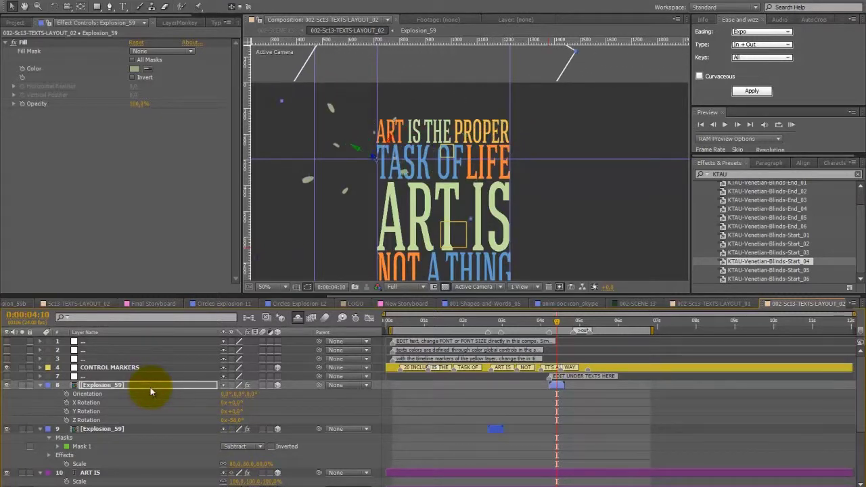
# Recolor the duplicate explosion's Fill with the orange sampled from the word ART
pyautogui.press('Return')
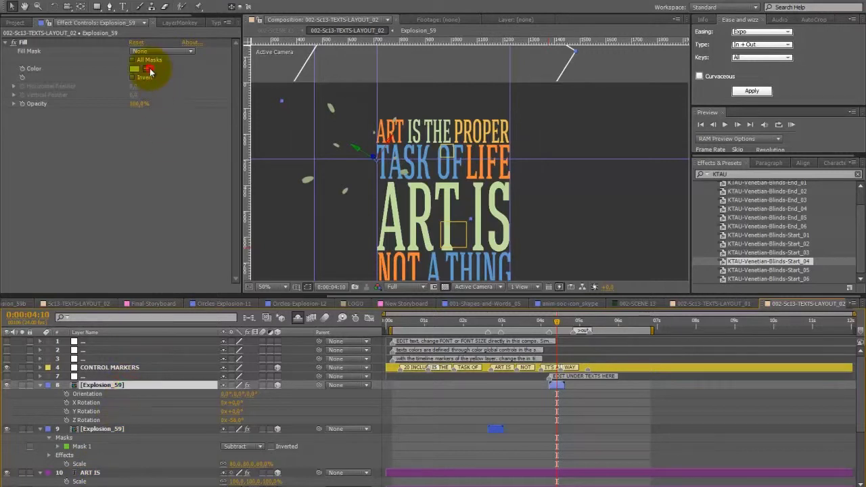
pyautogui.click(147, 69)
pyautogui.click(384, 131)
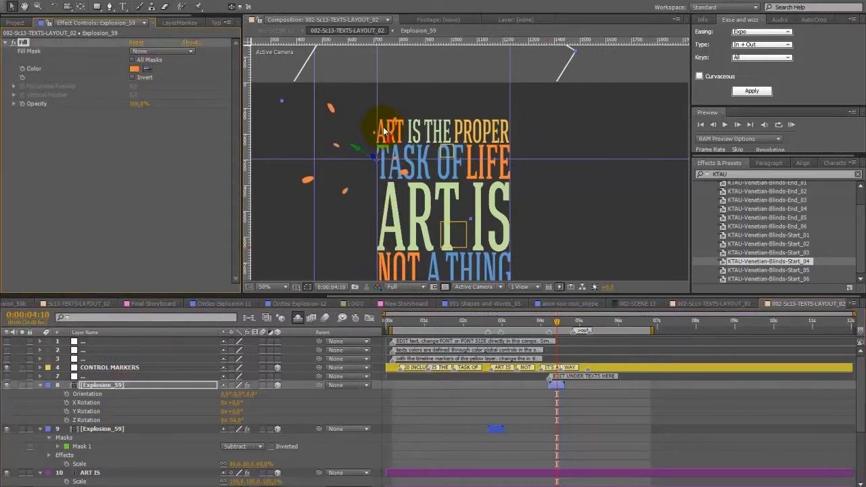
# Draw a four-sided Pen mask on the duplicate explosion, running down the text's left edge and extending past its right side
pyautogui.click(38, 6)
pyautogui.click(404, 171)
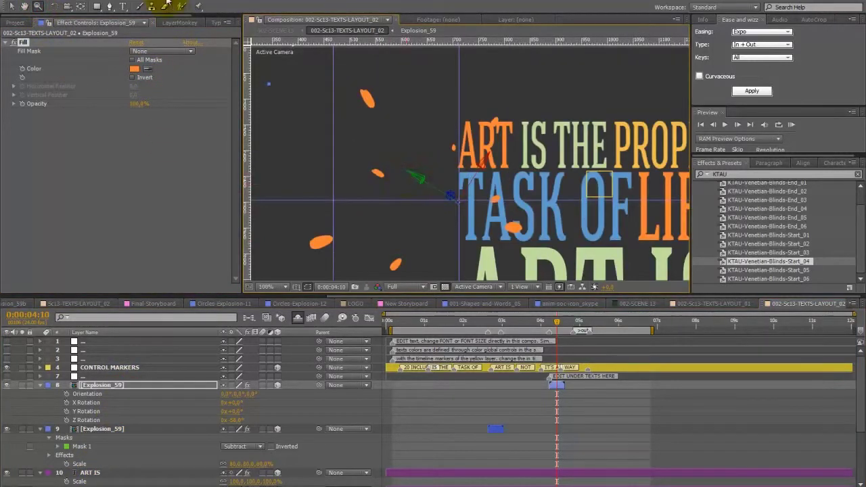
pyautogui.click(110, 6)
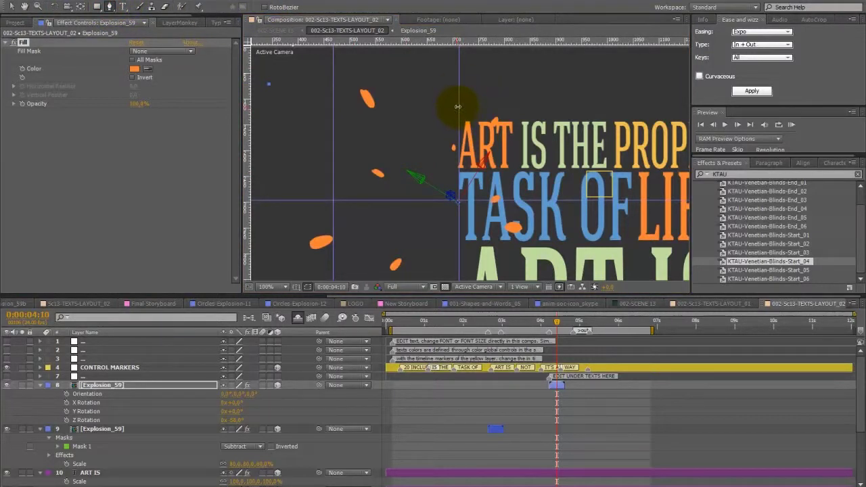
pyautogui.click(457, 108)
pyautogui.press(',')
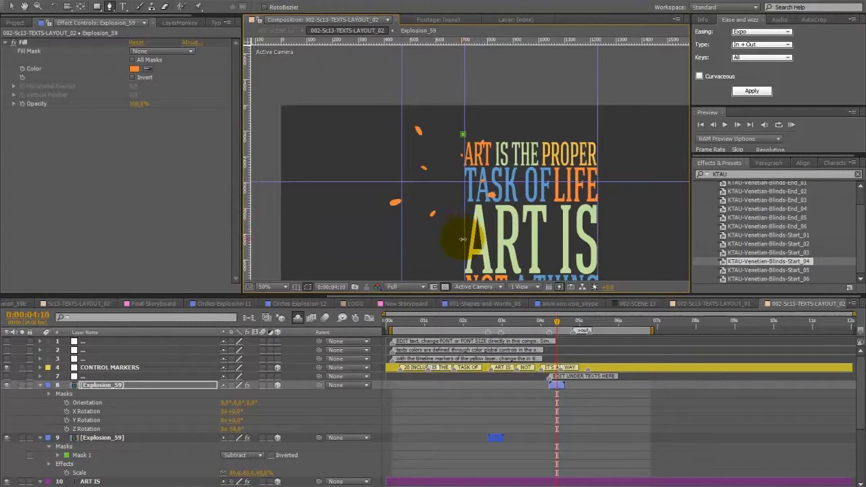
pyautogui.click(462, 241)
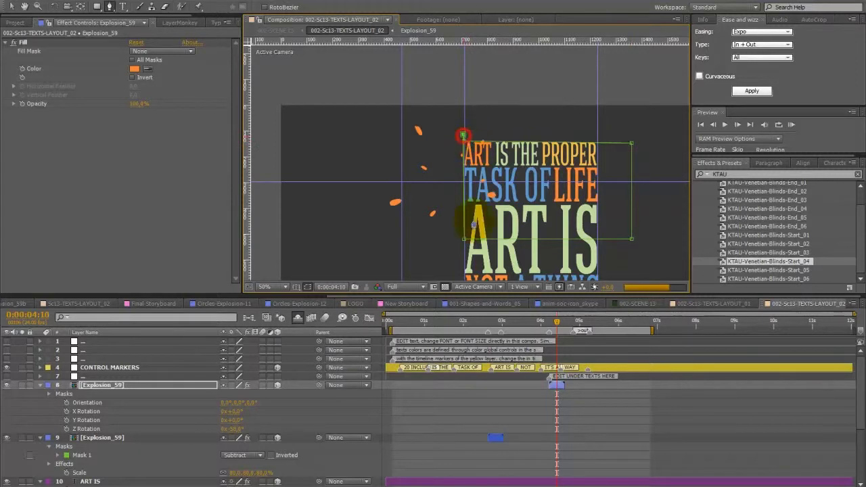
# Set the mask mode of the duplicated Explosion_59 layer to Subtract
pyautogui.click(115, 385)
pyautogui.press('m')
pyautogui.click(242, 394)
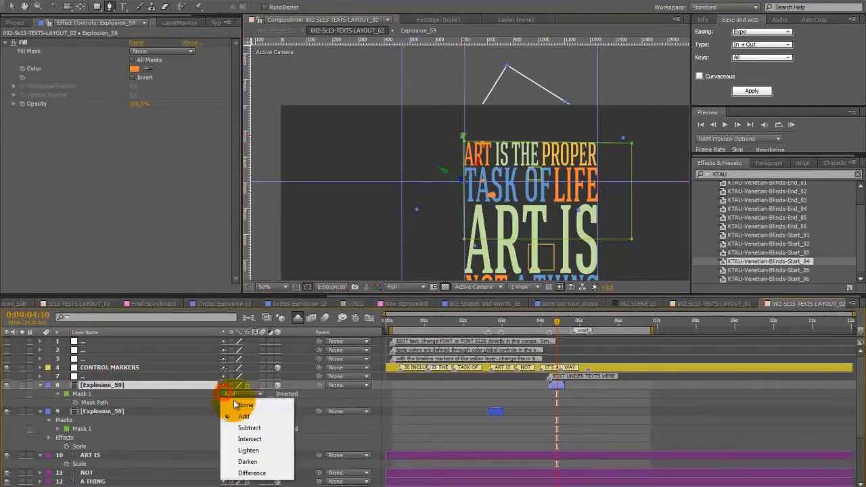
pyautogui.click(247, 410)
pyautogui.click(148, 385)
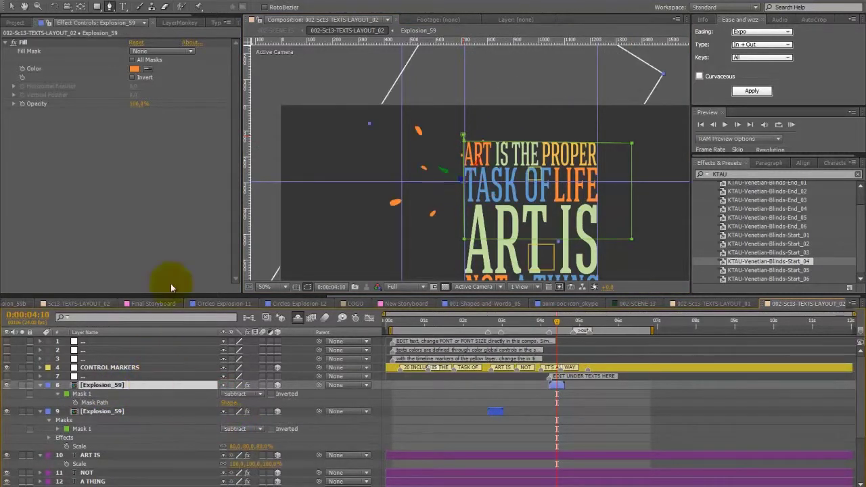
# Add Circles-Explosion-11 to 002-Sc13-TEXTS-LAYOUT_02 above the first Explosion_59 layer, starting at 0:00:02:23
pyautogui.click(17, 23)
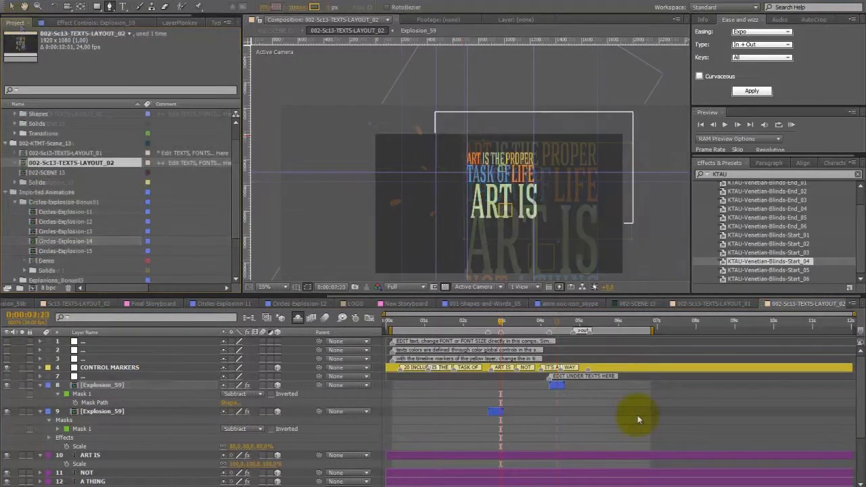
pyautogui.click(92, 165)
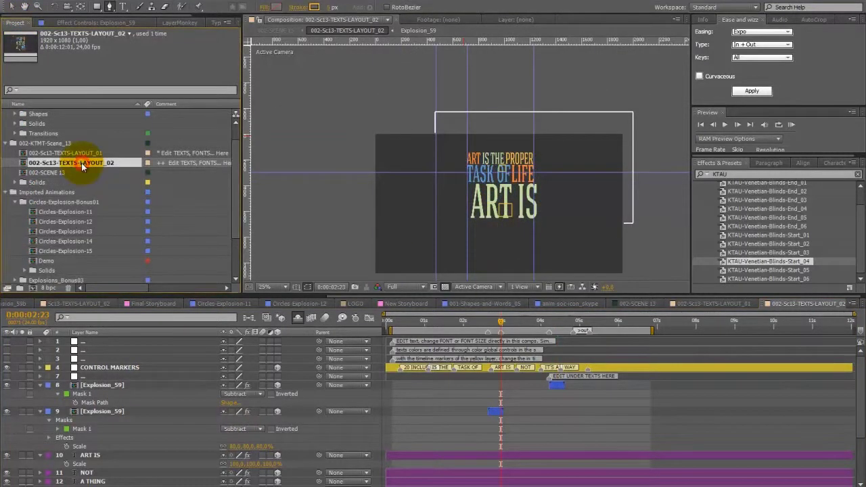
pyautogui.click(64, 214)
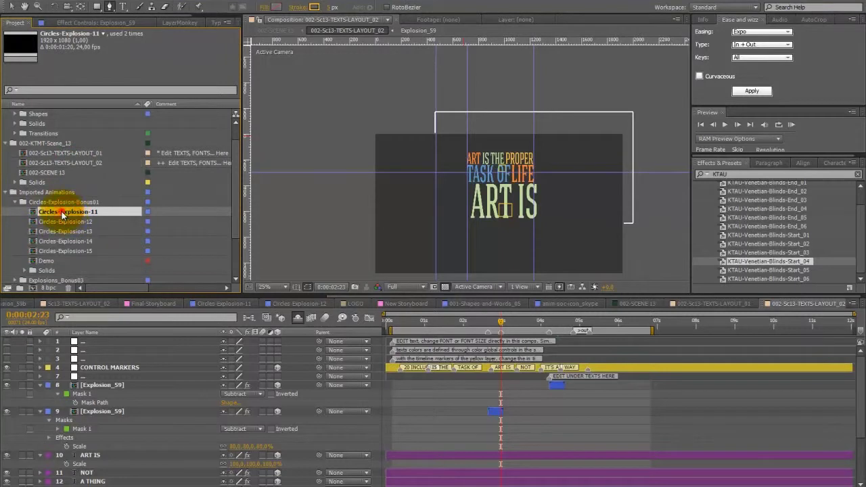
pyautogui.moveTo(63, 215); pyautogui.dragTo(502, 410)
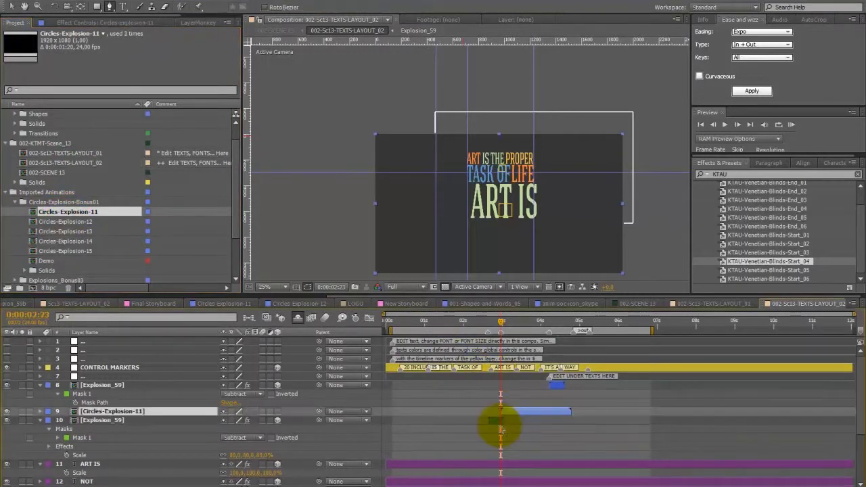
# At 0:00:03:08, scale the Circles-Explosion-11 layer to 75%
pyautogui.moveTo(502, 322)
pyautogui.mouseDown()
pyautogui.moveTo(527, 323)
pyautogui.moveTo(513, 321)
pyautogui.mouseUp()
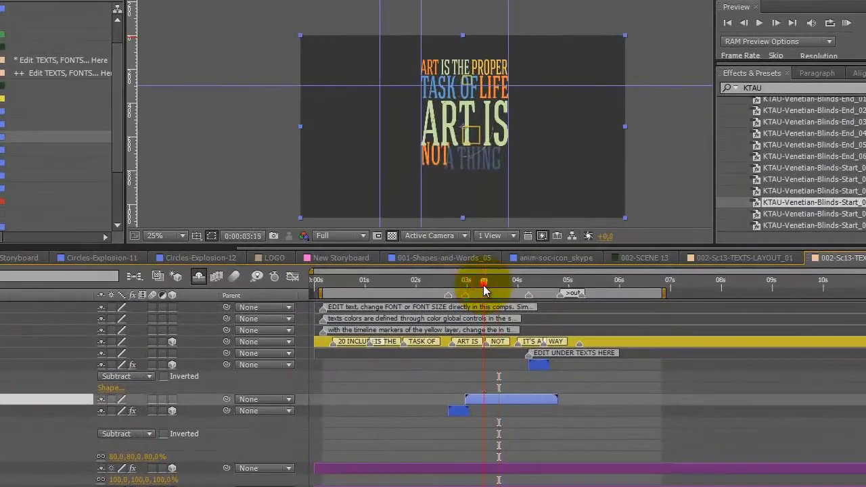
pyautogui.click(3, 401)
pyautogui.press('s')
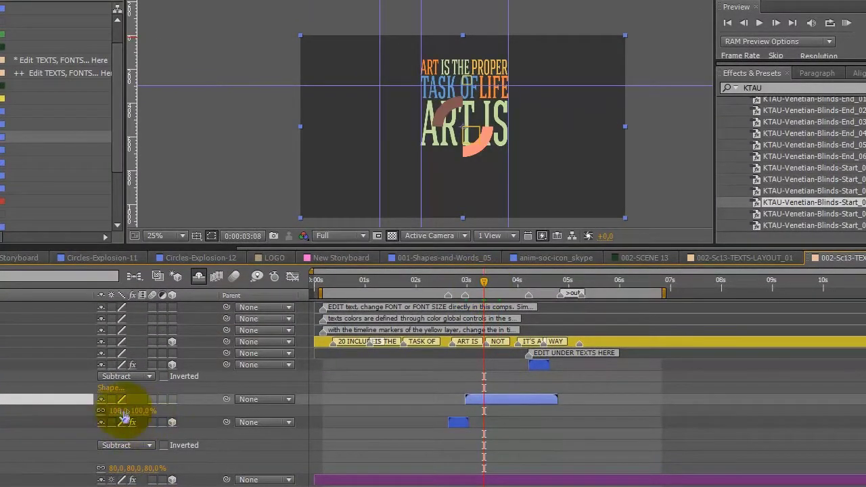
pyautogui.click(118, 410)
pyautogui.write('75')
pyautogui.press('Return')
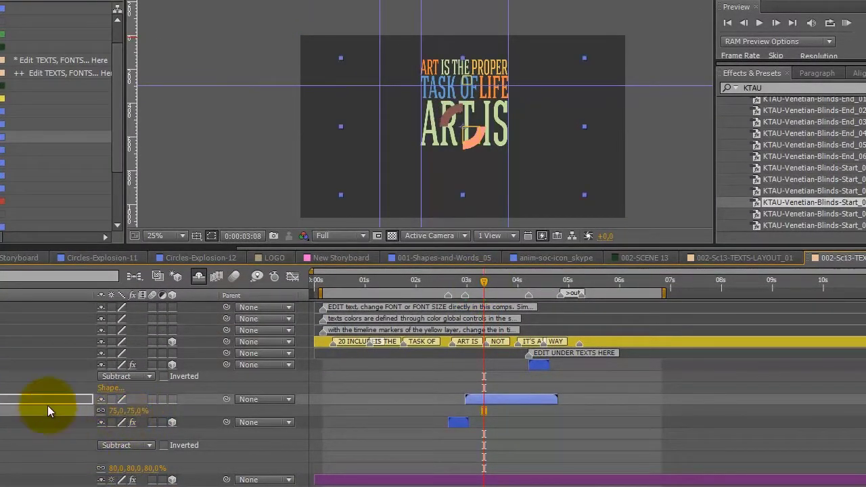
# Apply a Fill effect to Circles-Explosion-11 and color it with the yellow sampled from the word PROPER
pyautogui.rightClick(44, 408)
pyautogui.moveTo(48, 67)
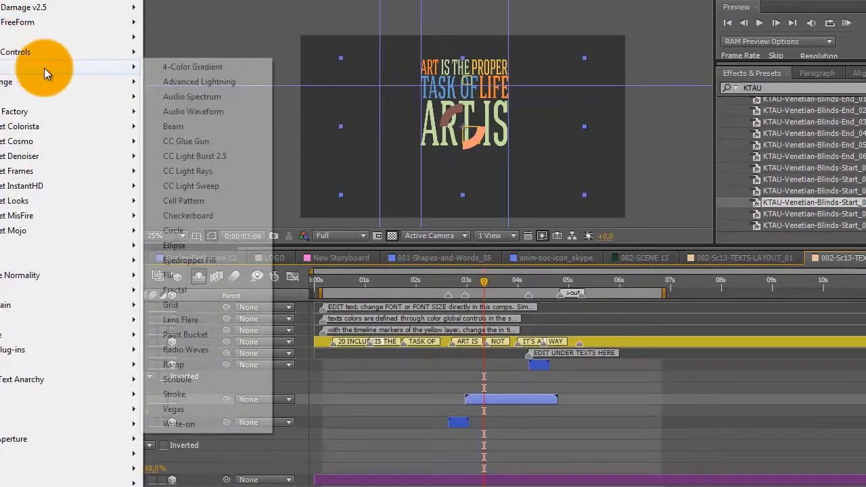
pyautogui.click(169, 274)
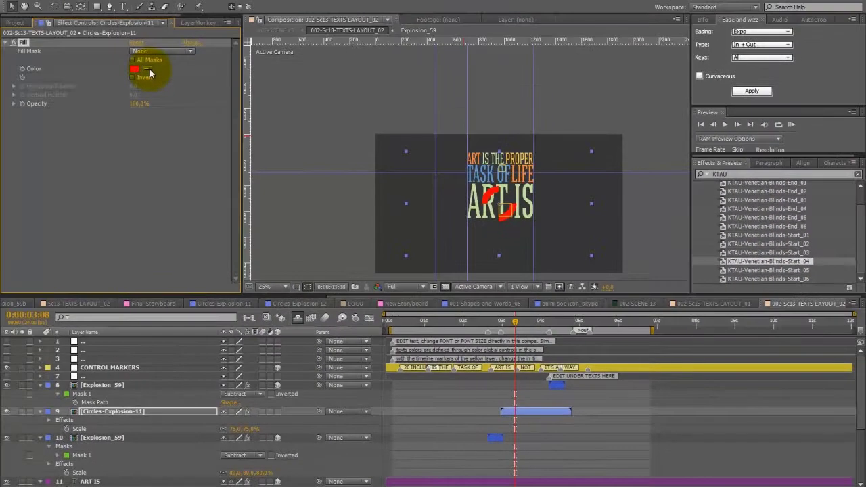
pyautogui.click(135, 68)
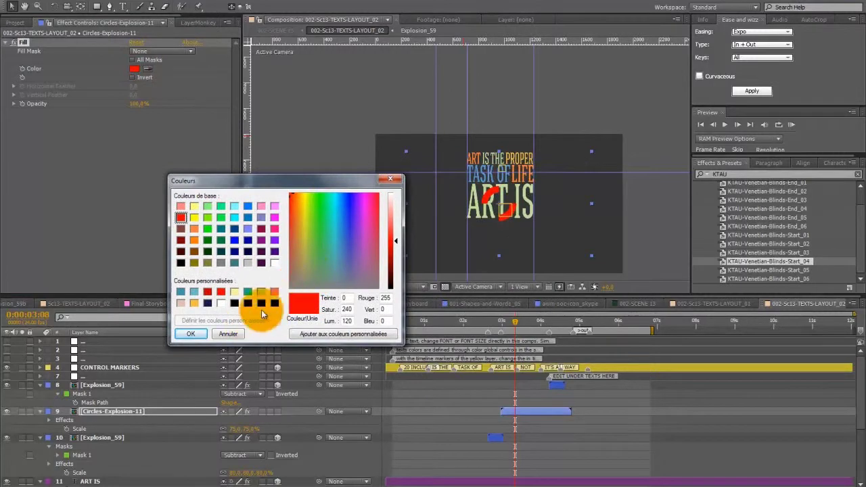
pyautogui.click(228, 334)
pyautogui.click(148, 69)
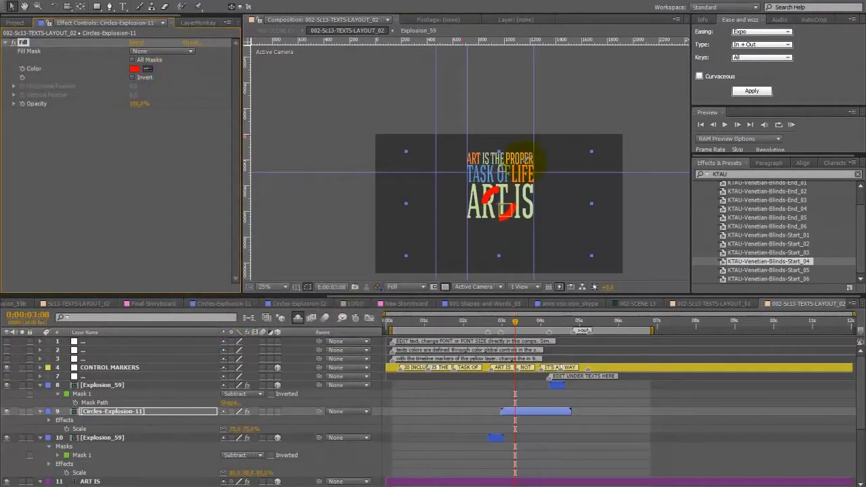
pyautogui.scroll(4, 517, 157)
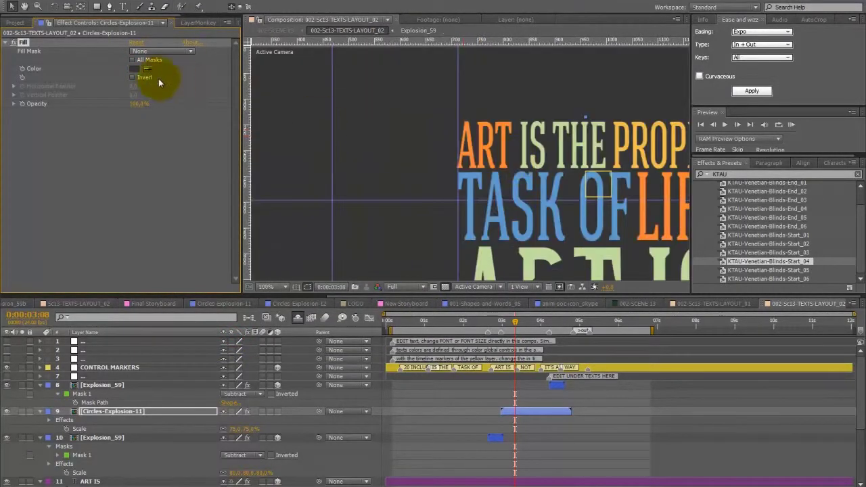
pyautogui.click(147, 69)
pyautogui.click(617, 127)
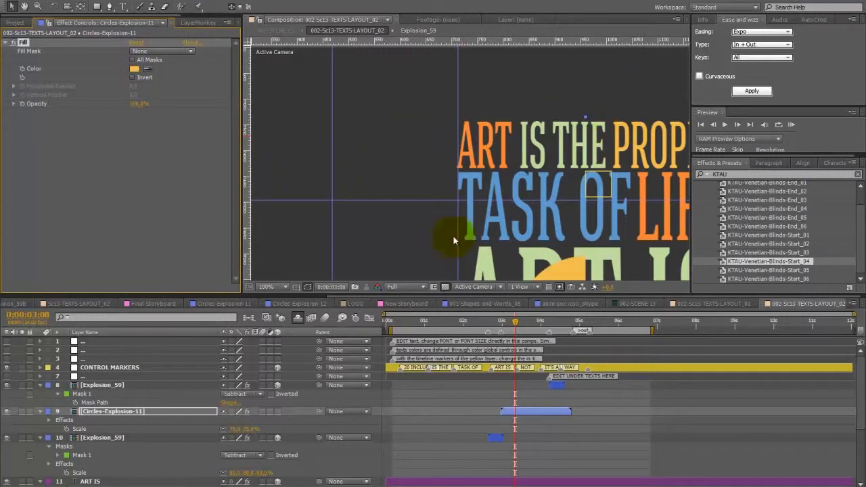
# Move Circles-Explosion-11 to the left edge of ART IS and set its rotation to -45°
pyautogui.scroll(-2, 456, 236)
pyautogui.click(161, 411)
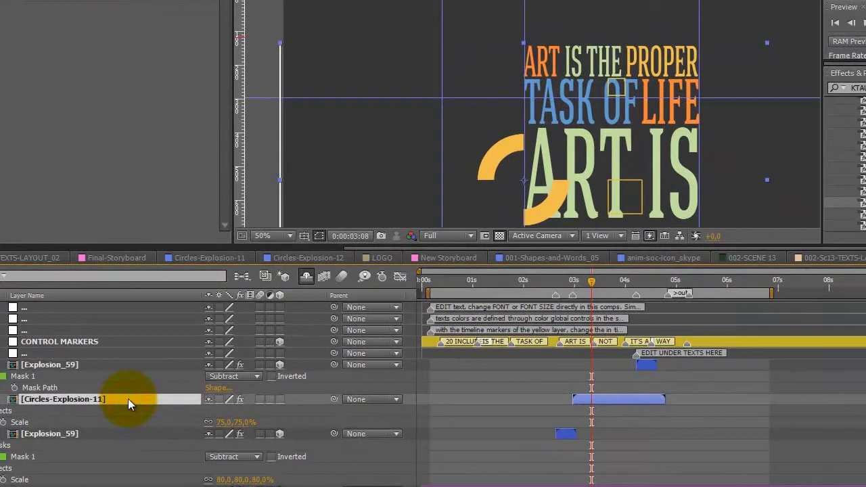
pyautogui.press('r')
pyautogui.click(227, 410)
pyautogui.write('-4')
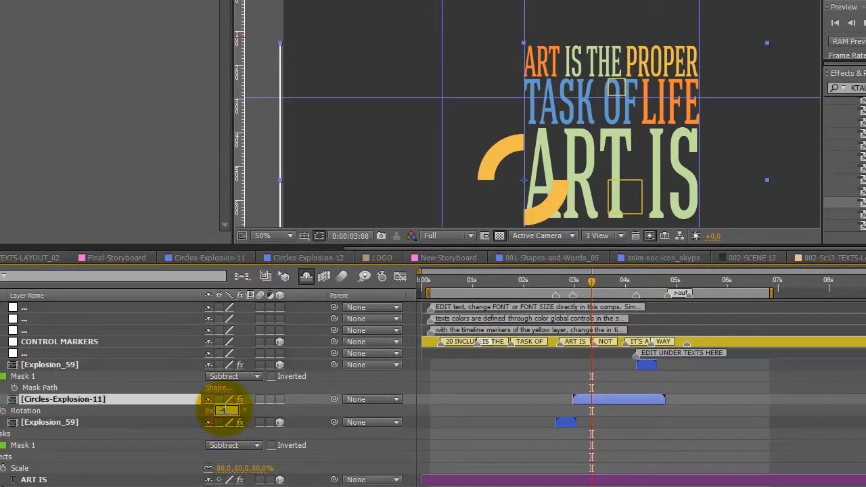
pyautogui.write('5')
pyautogui.press('Return')
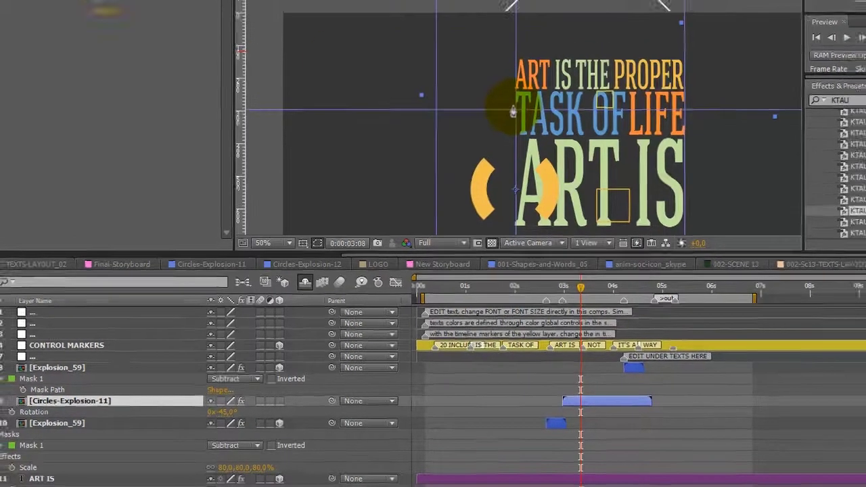
# Draw a four-point mask on Circles-Explosion-11 so only the part outside the left edge of ART IS shows, checking it through 0:00:04:06
pyautogui.click(521, 95)
pyautogui.scroll(-2, 520, 98)
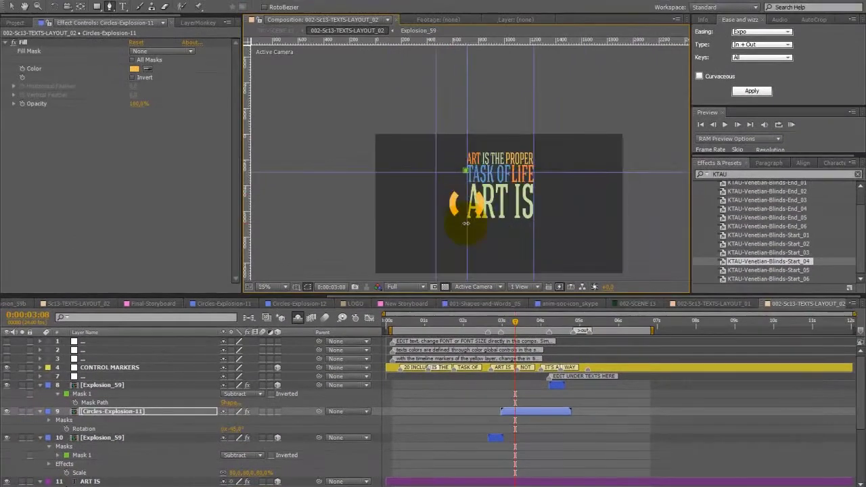
pyautogui.click(416, 233)
pyautogui.click(414, 166)
pyautogui.click(466, 170)
pyautogui.click(96, 414)
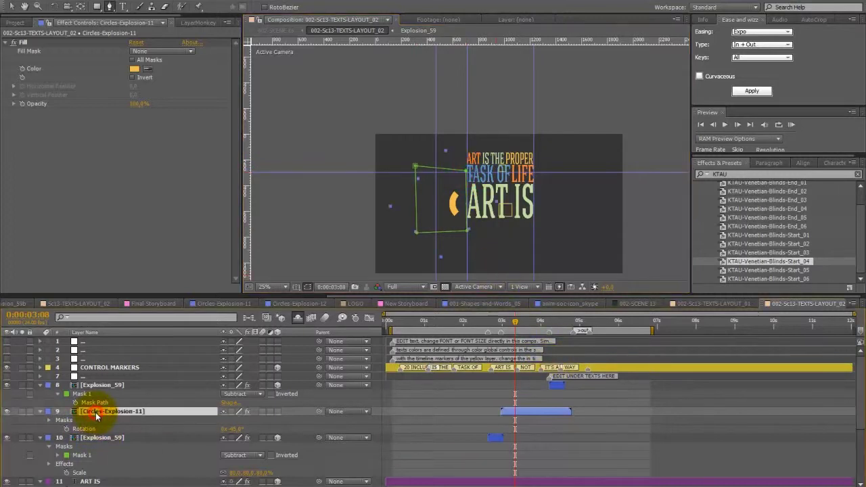
pyautogui.click(94, 420)
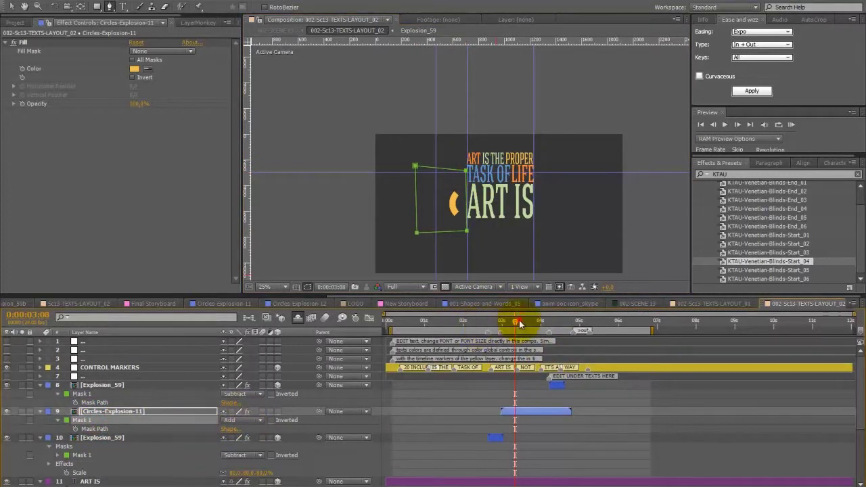
pyautogui.moveTo(519, 324); pyautogui.dragTo(551, 322)
# Add 002-SCENE 13 to New Storyboard above 001-Shapes-and-Words_05, starting at its ready-to-out marker at 0:00:06:05
pyautogui.click(17, 21)
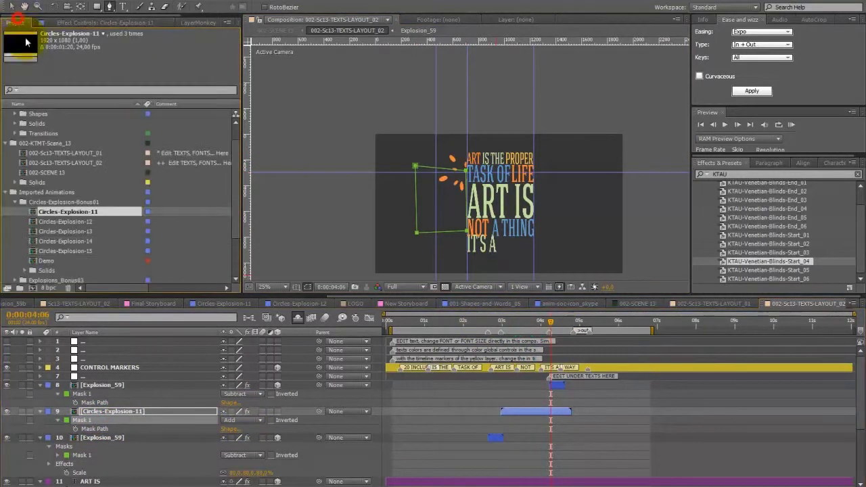
pyautogui.scroll(1, 77, 139)
pyautogui.click(6, 211)
pyautogui.doubleClick(46, 220)
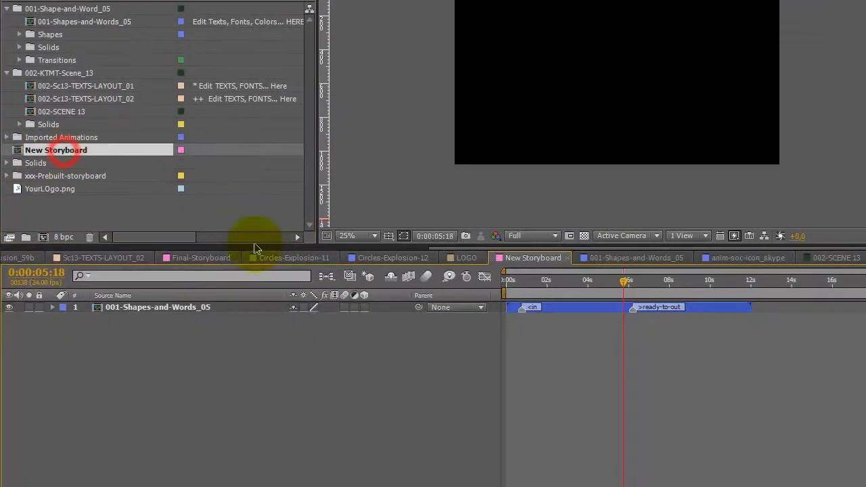
pyautogui.moveTo(63, 112); pyautogui.dragTo(633, 283)
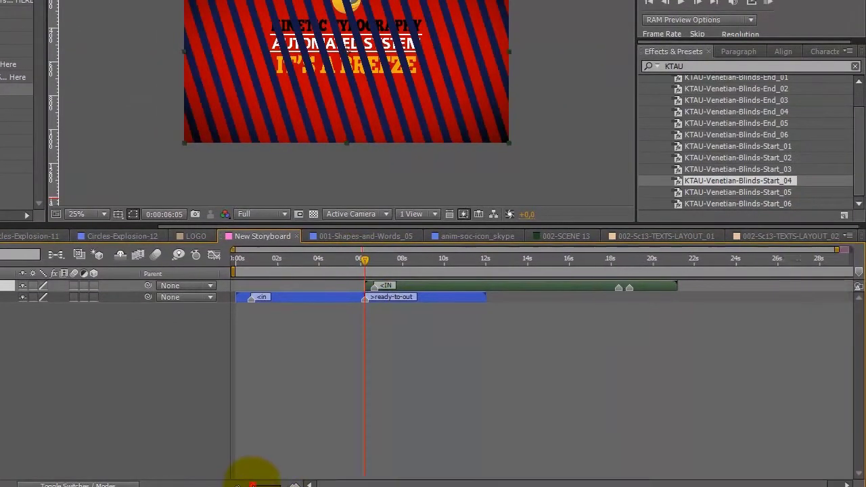
pyautogui.moveTo(251, 484); pyautogui.dragTo(284, 484)
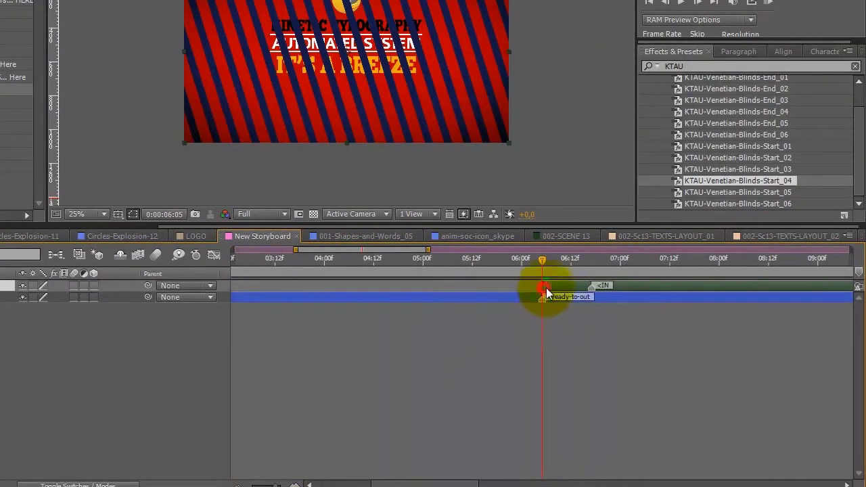
pyautogui.moveTo(551, 263); pyautogui.dragTo(644, 261)
pyautogui.moveTo(284, 485); pyautogui.dragTo(257, 483)
# Preview New Storyboard and examine the opening from Circles-Explosion-12 down to the lower Circles-Explosion-11, between 0:00:02:01 and 0:00:01:08
pyautogui.click(790, 125)
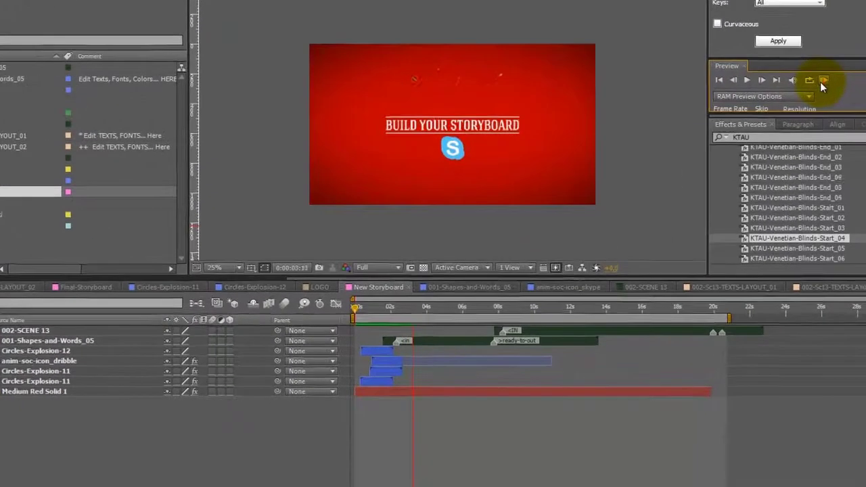
pyautogui.click(790, 126)
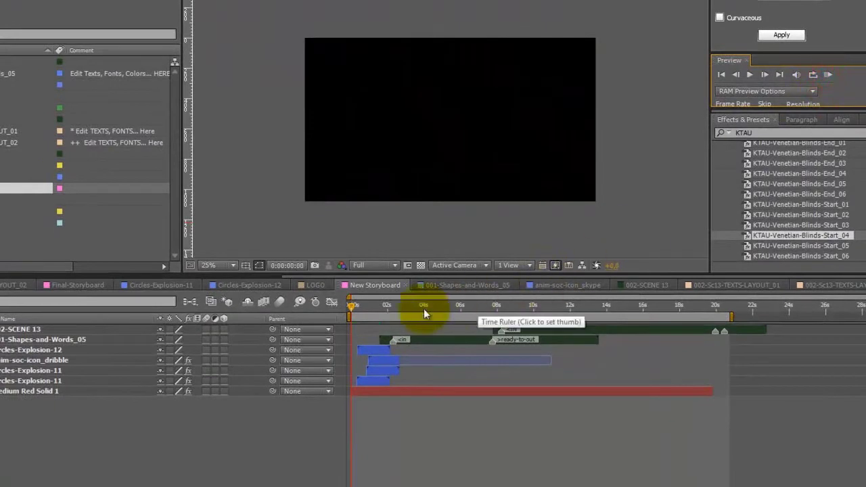
pyautogui.click(388, 306)
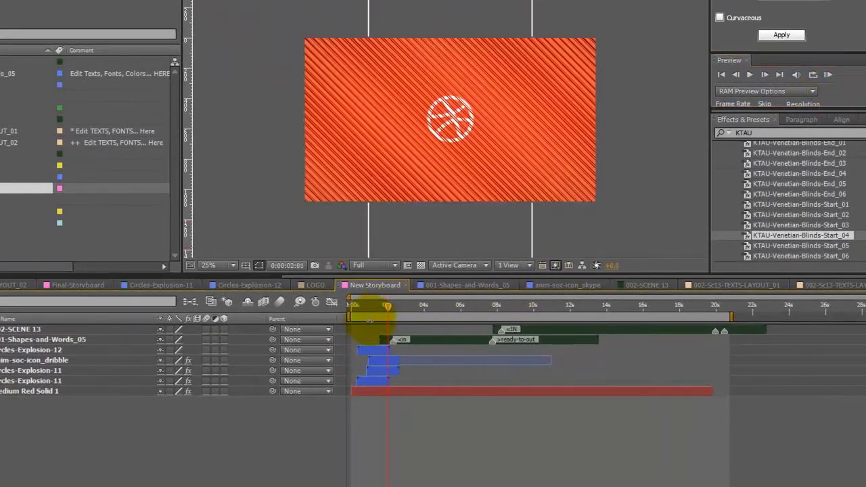
pyautogui.click(39, 352)
pyautogui.keyDown('shift'); pyautogui.click(23, 381); pyautogui.keyUp('shift')
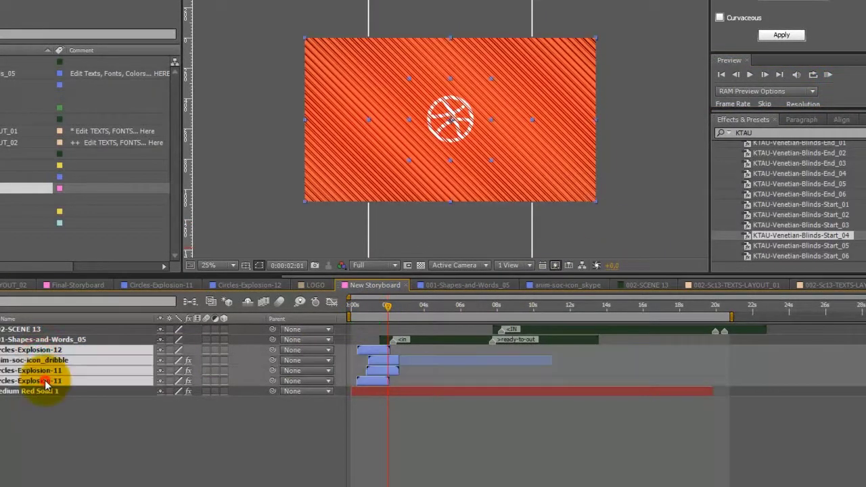
pyautogui.moveTo(382, 306)
pyautogui.mouseDown()
pyautogui.moveTo(360, 309)
pyautogui.moveTo(375, 310)
pyautogui.mouseUp()
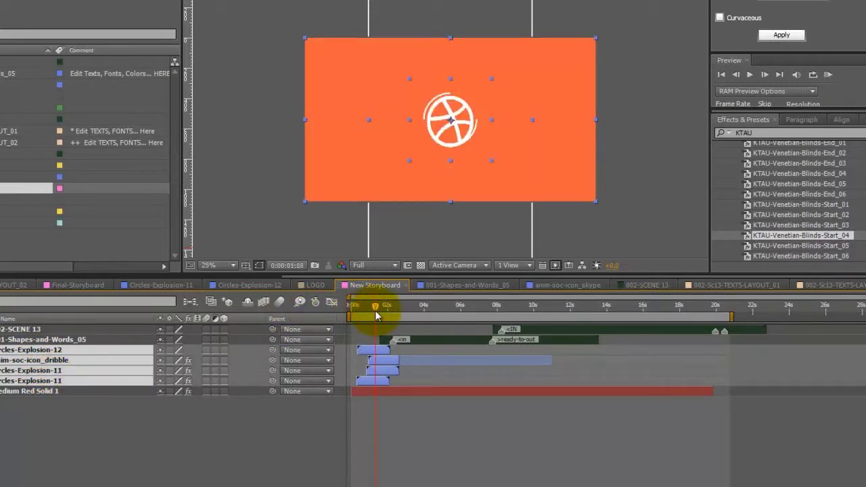
# Reveal and select the Blinds and Blinds 2 keyframes of Medium Red Solid 1, and preview the opening transition
pyautogui.click(67, 394)
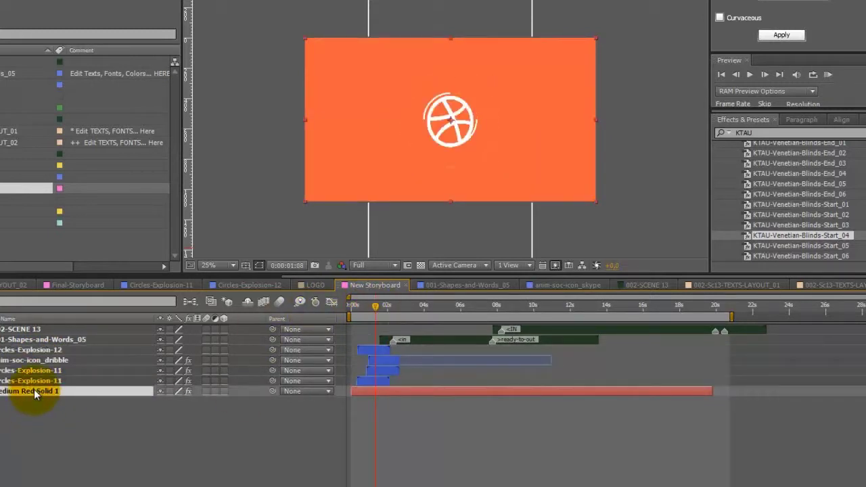
pyautogui.press('u')
pyautogui.click(348, 305)
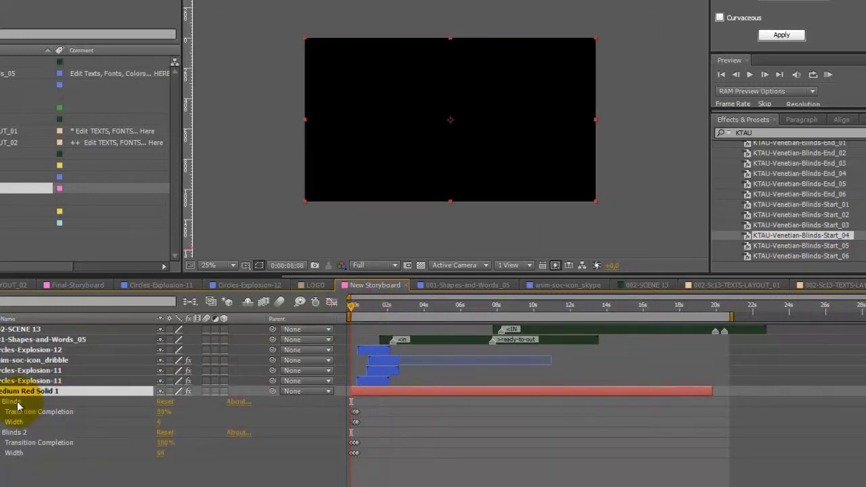
pyautogui.moveTo(367, 410); pyautogui.dragTo(333, 482)
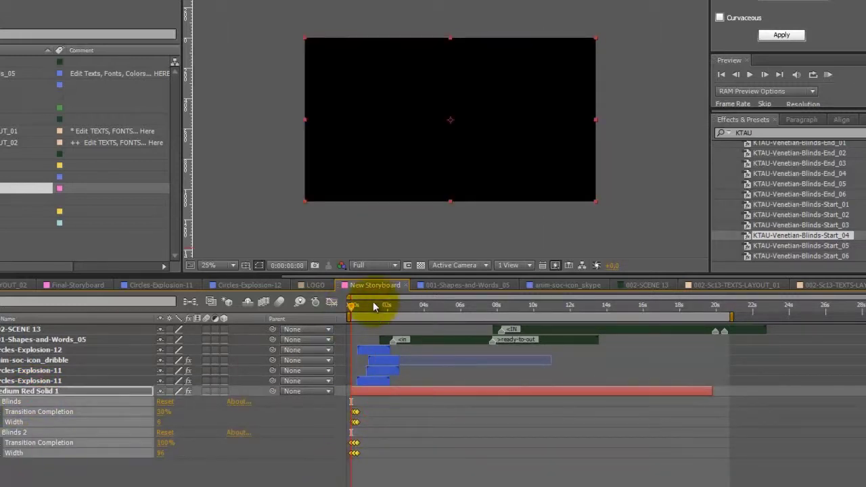
pyautogui.moveTo(376, 301)
pyautogui.mouseDown()
pyautogui.moveTo(412, 306)
pyautogui.moveTo(378, 314)
pyautogui.mouseUp()
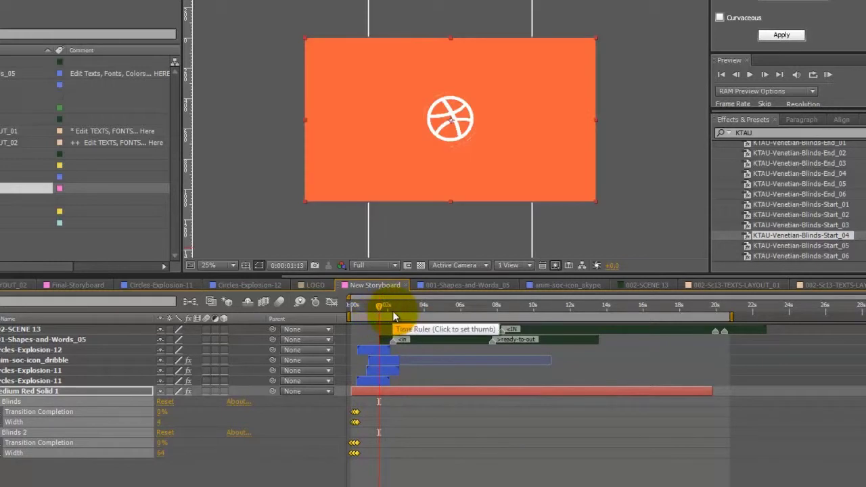
pyautogui.click(827, 74)
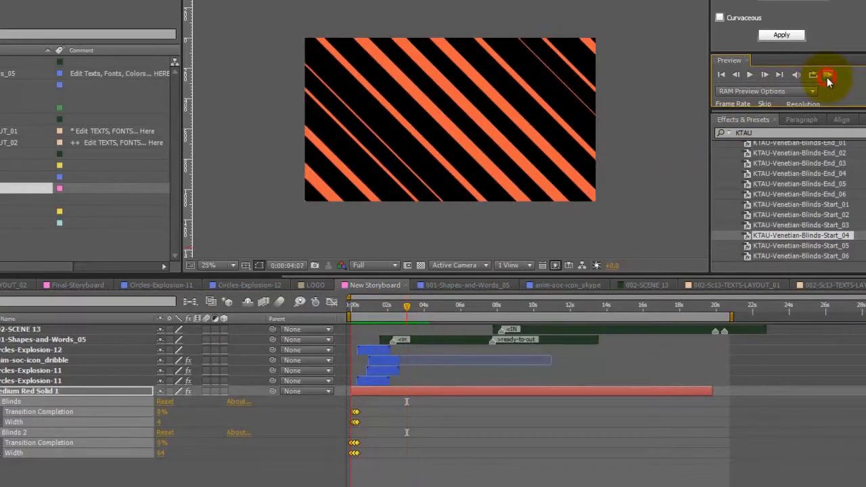